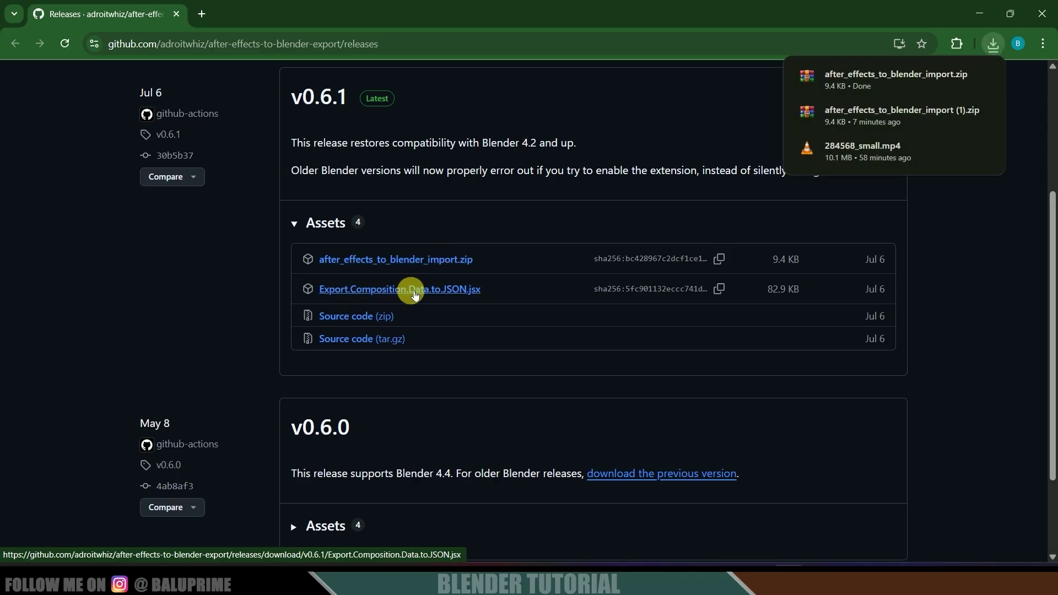
# - Download Export.Composition.Data.to.JSON.jsx from the assets of the GitHub v0.6.1 release
pyautogui.click(414, 291)
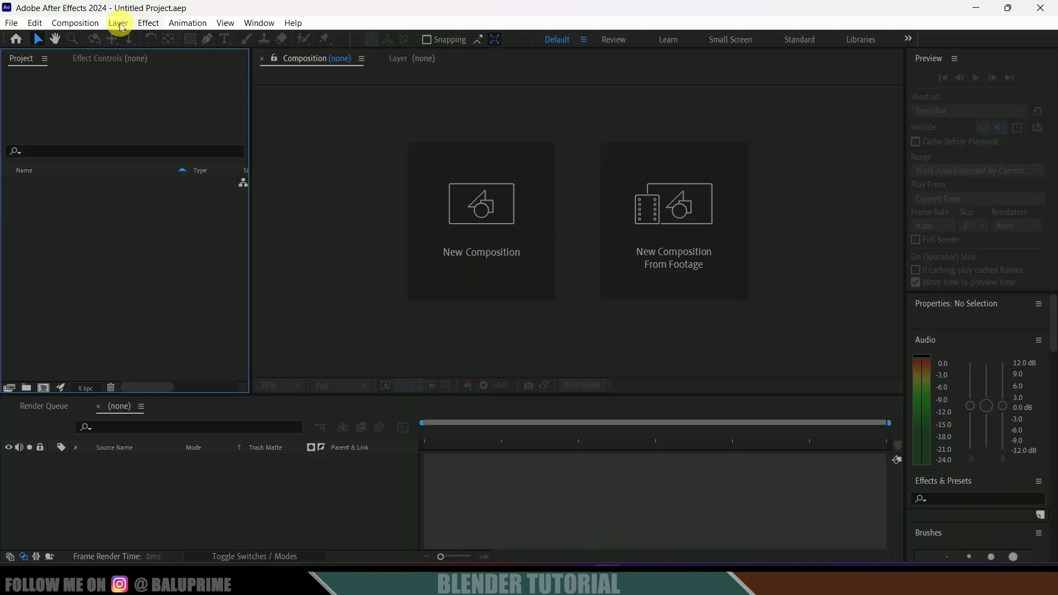
pyautogui.click(14, 24)
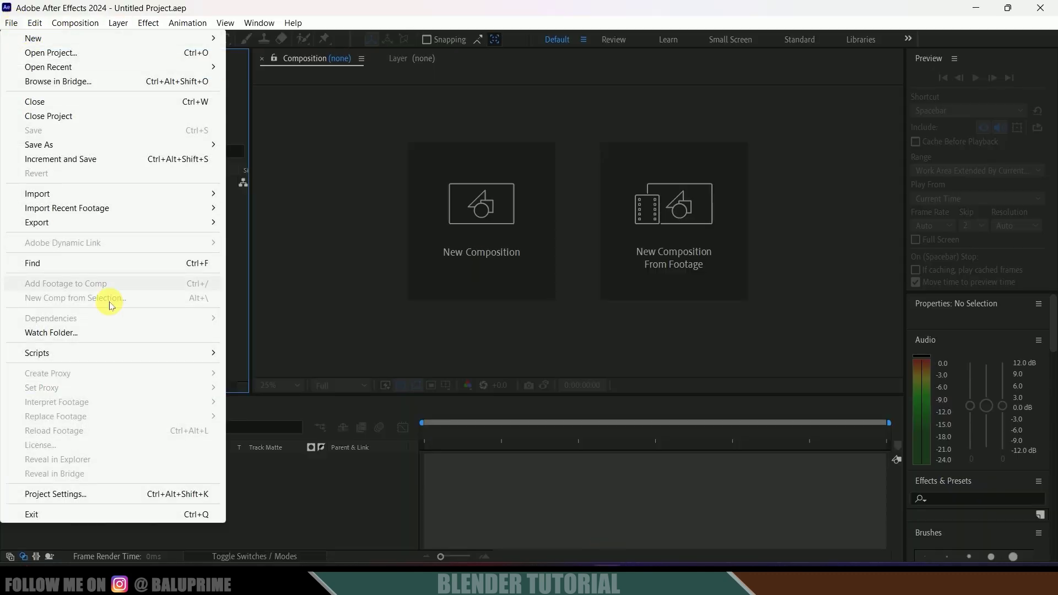
pyautogui.moveTo(78, 354)
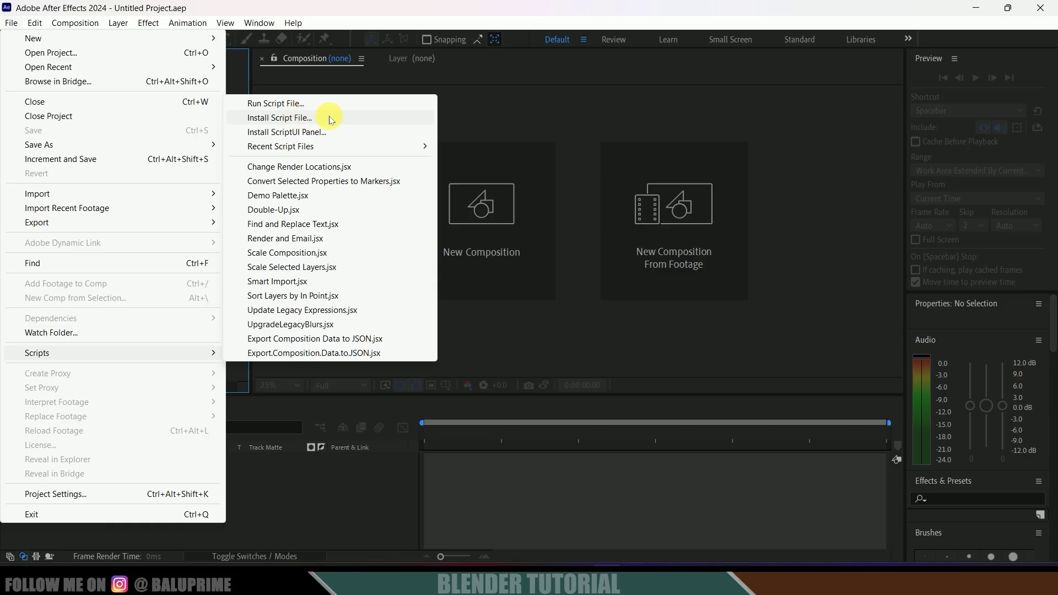
pyautogui.click(291, 118)
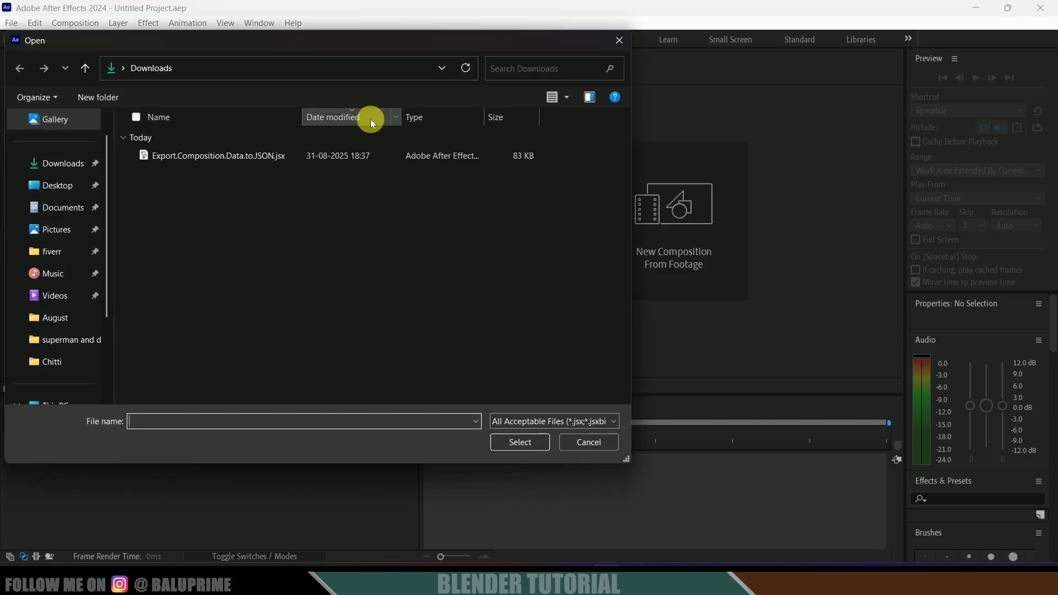
pyautogui.click(209, 155)
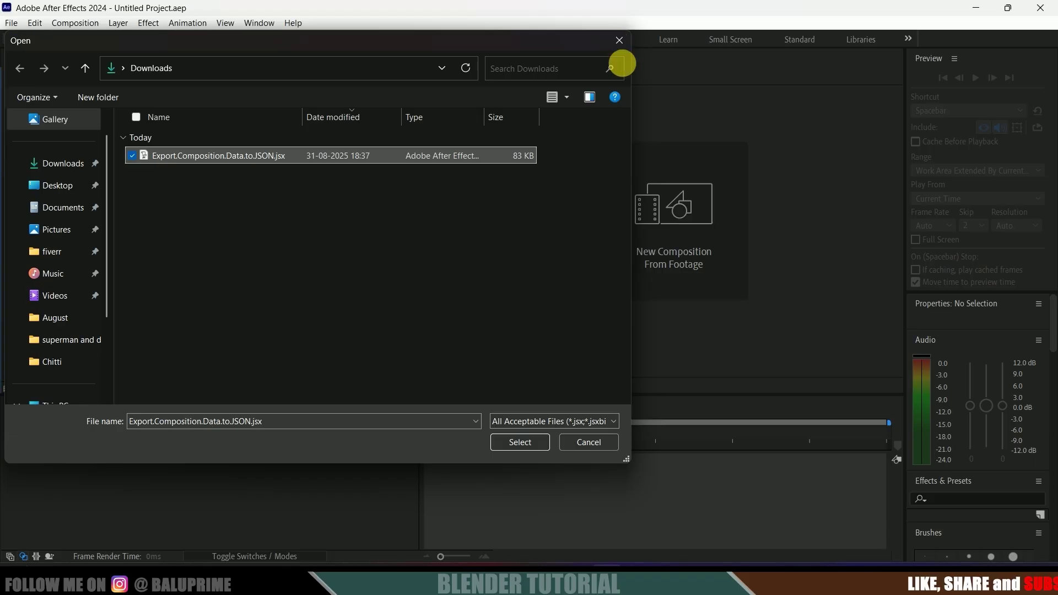
pyautogui.click(617, 41)
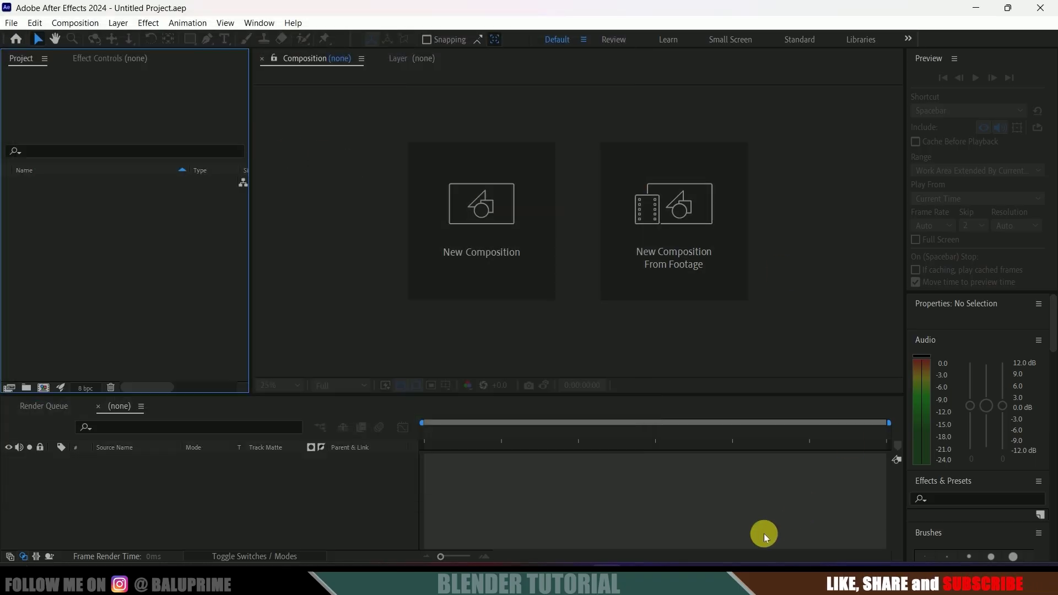
pyautogui.click(783, 583)
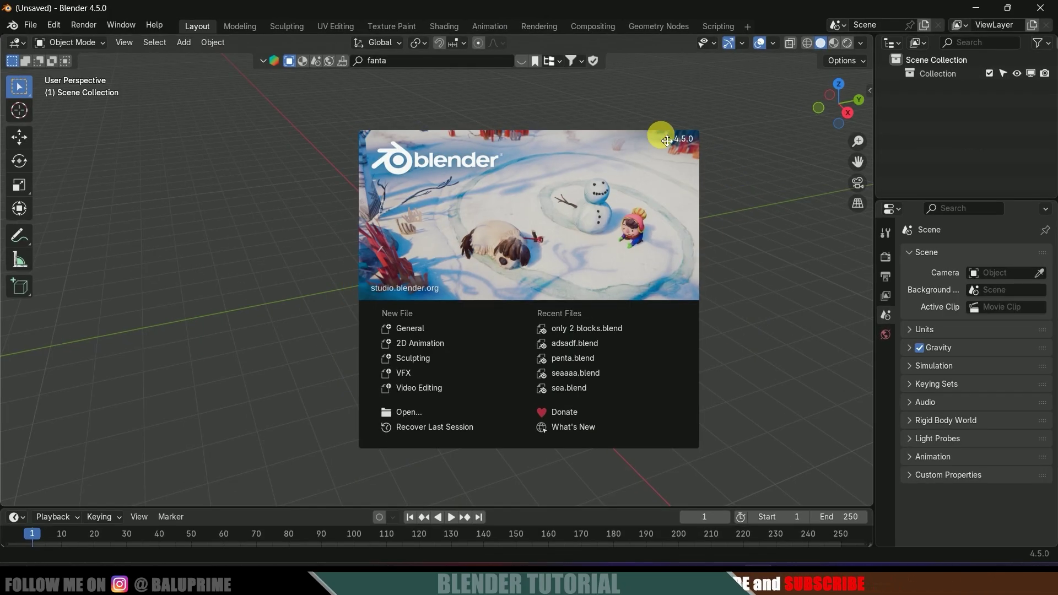
# - Install the after_effects_to_blender_import.zip add-on from Downloads through Preferences > Add-ons > Install from Disk
pyautogui.click(767, 190)
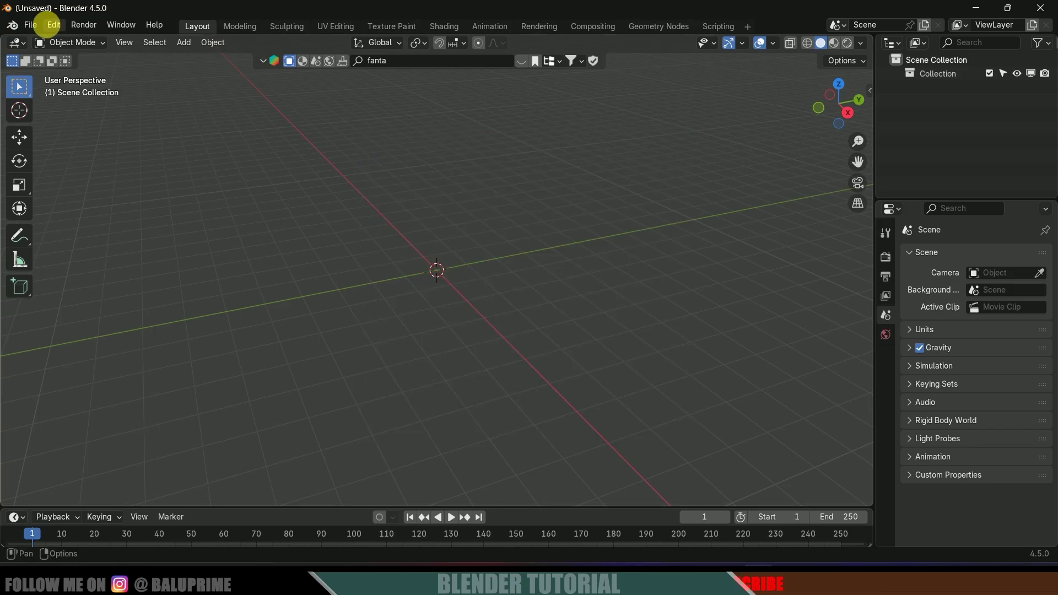
pyautogui.click(49, 28)
pyautogui.click(83, 200)
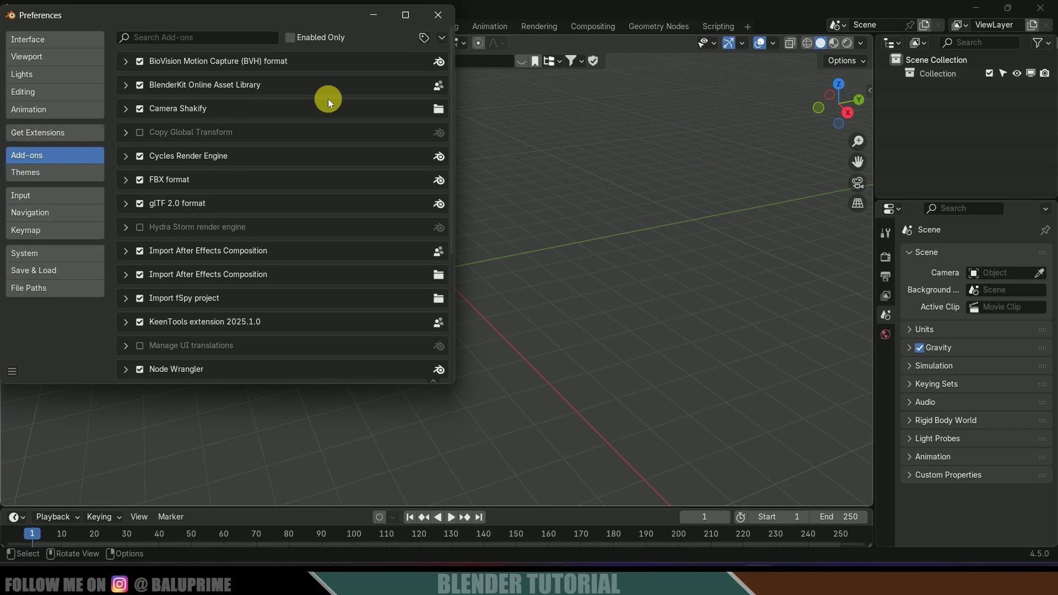
pyautogui.click(442, 39)
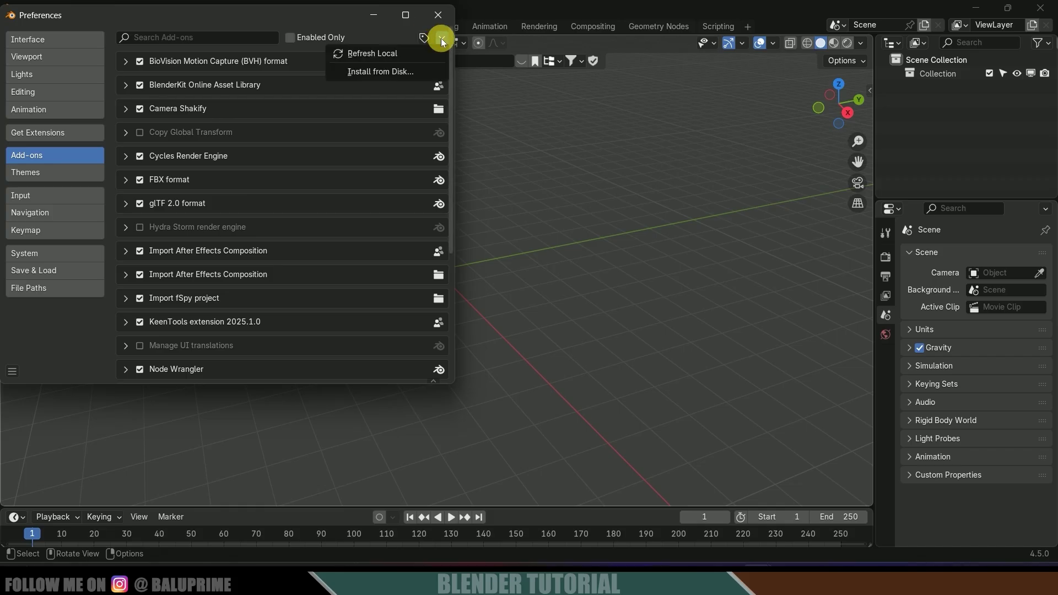
pyautogui.click(367, 70)
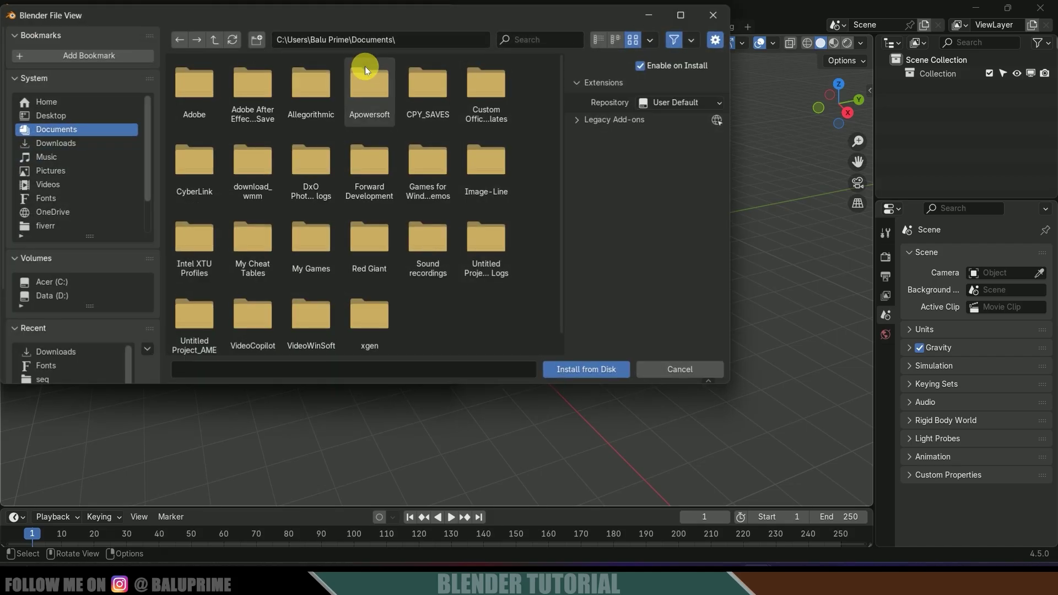
pyautogui.click(51, 144)
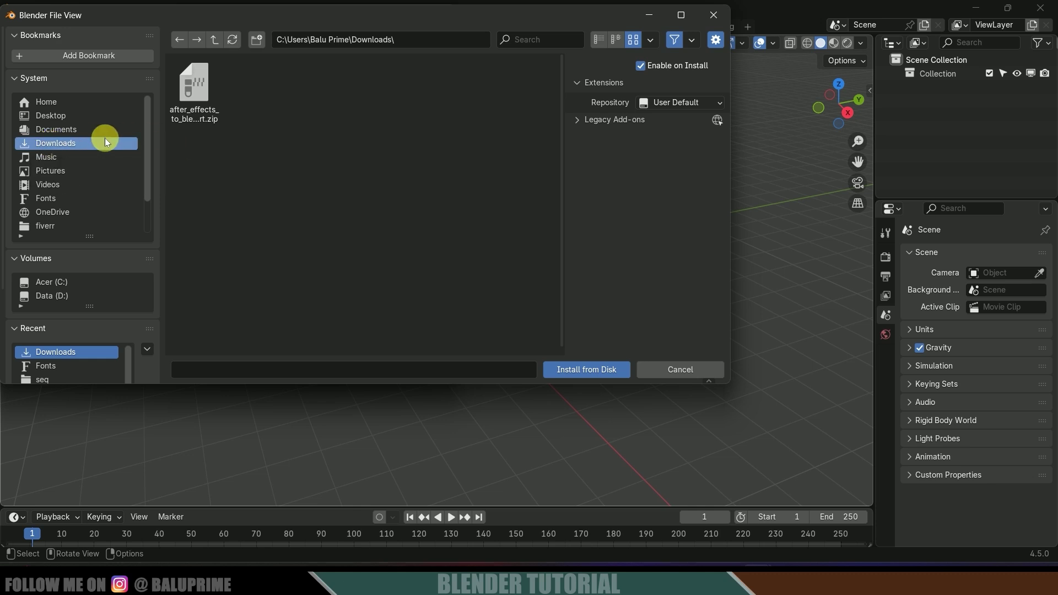
pyautogui.click(199, 92)
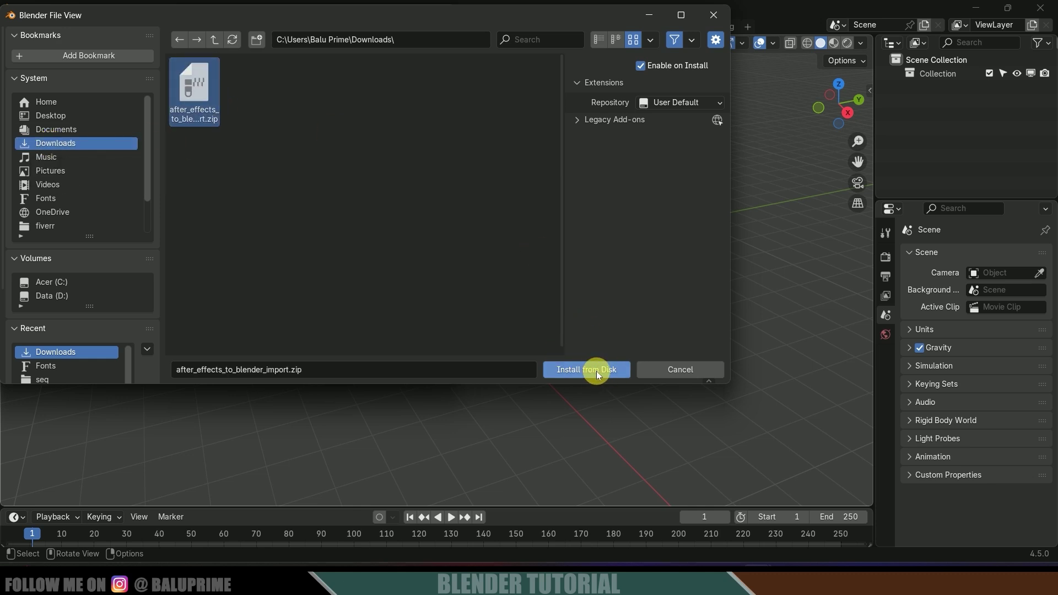
pyautogui.click(714, 15)
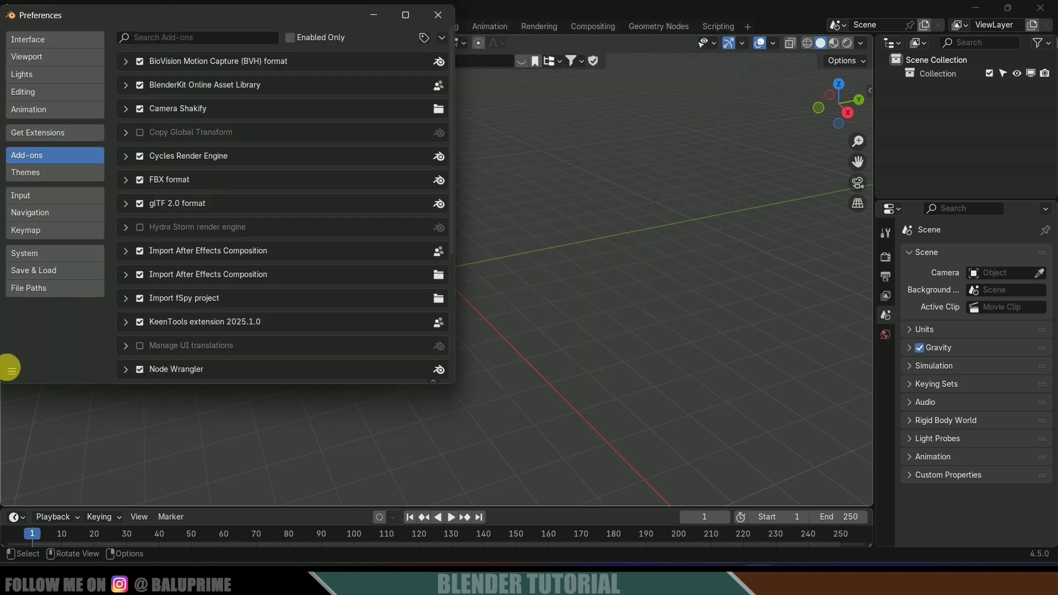
# - Close the Blender Preferences window and return to After Effects
pyautogui.click(11, 368)
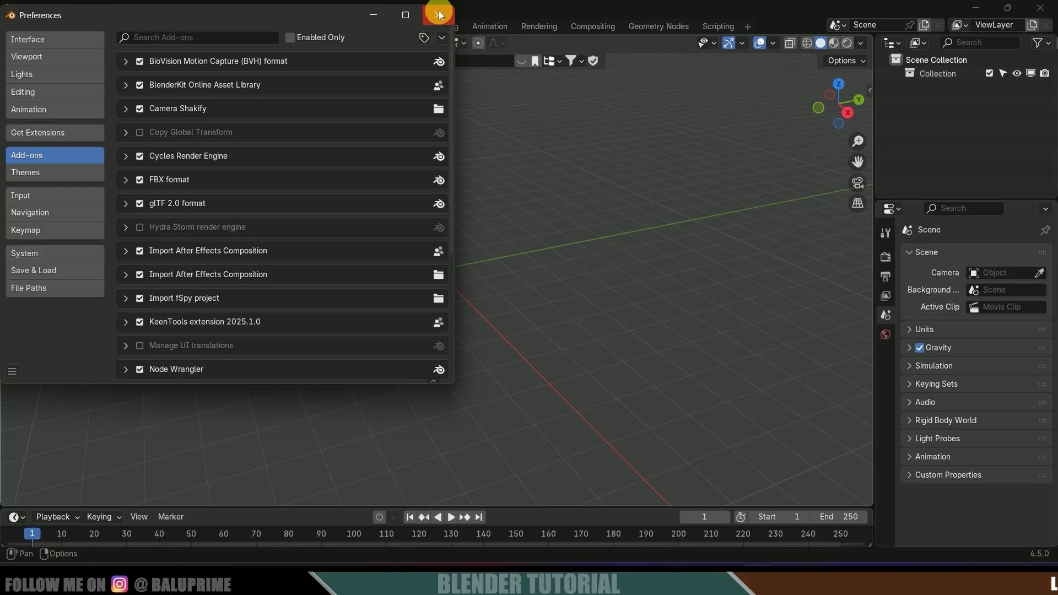
pyautogui.click(439, 14)
pyautogui.moveTo(607, 581)
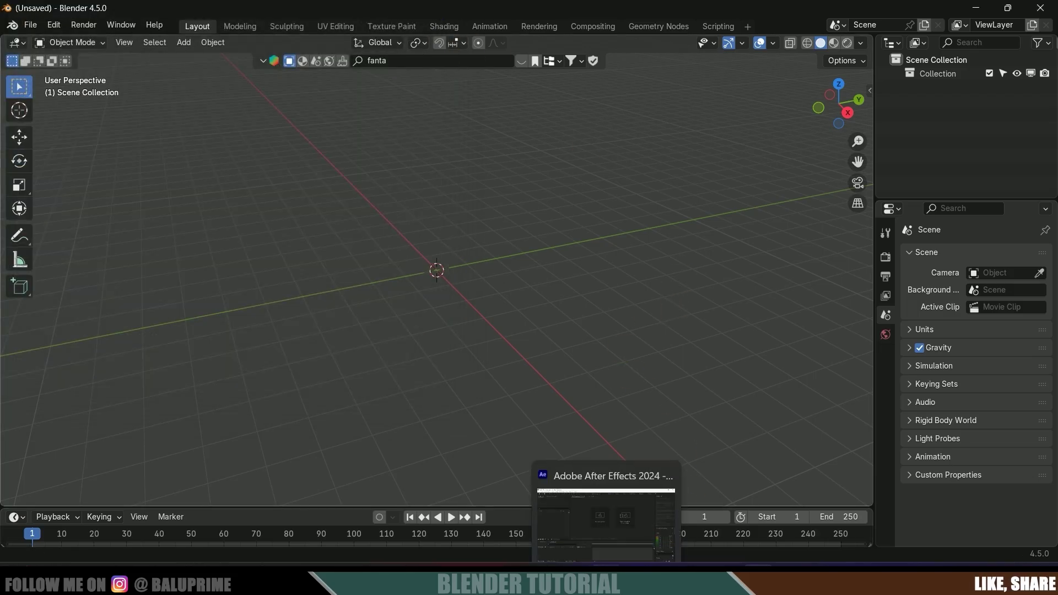
pyautogui.click(609, 523)
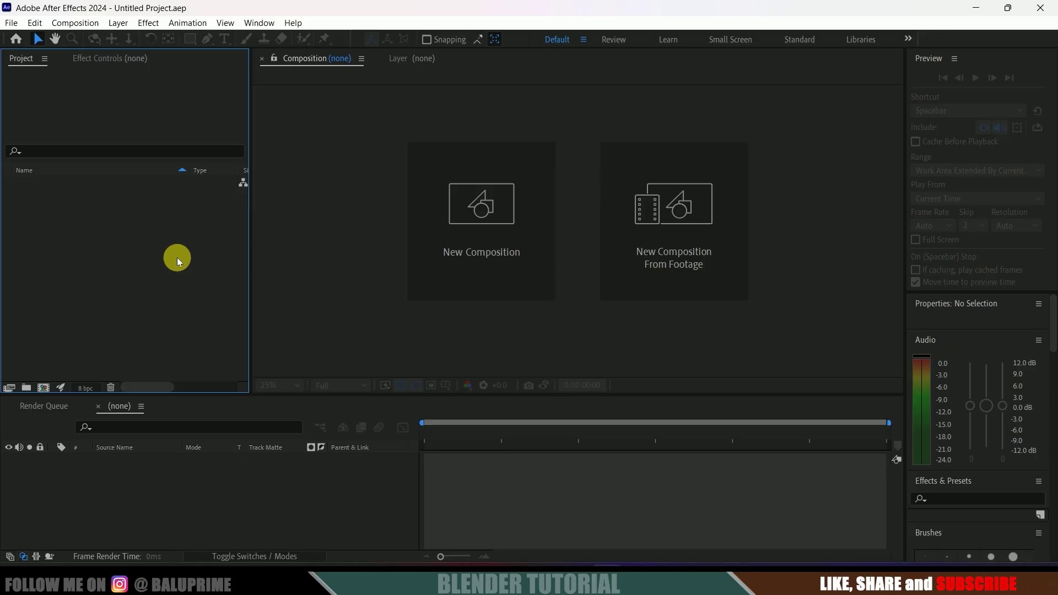
# - Import 284568_small.mp4 into the Project panel with Create Composition enabled
pyautogui.rightClick(104, 242)
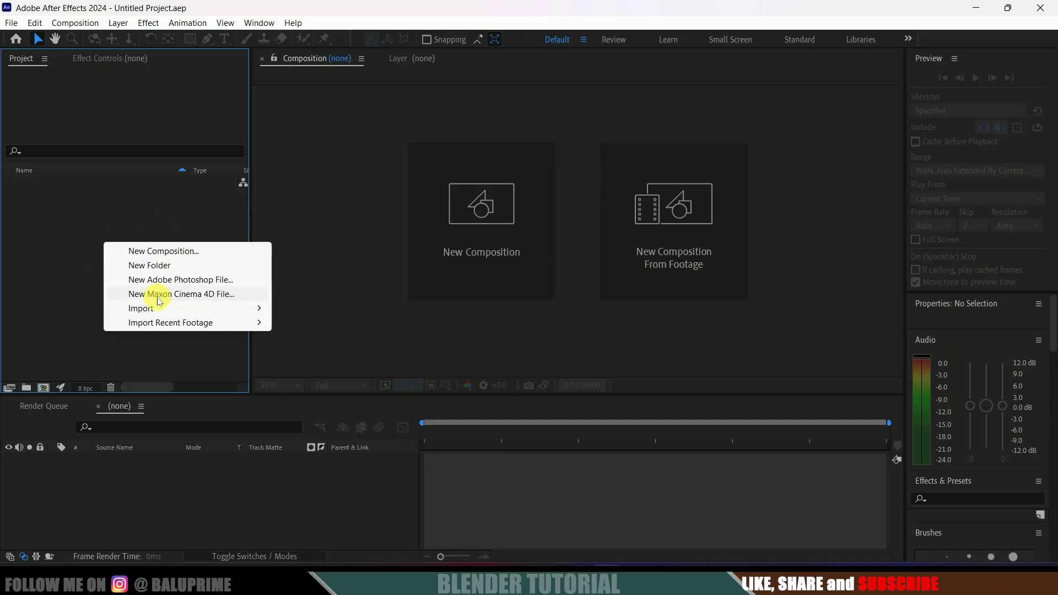
pyautogui.moveTo(144, 307)
pyautogui.click(326, 307)
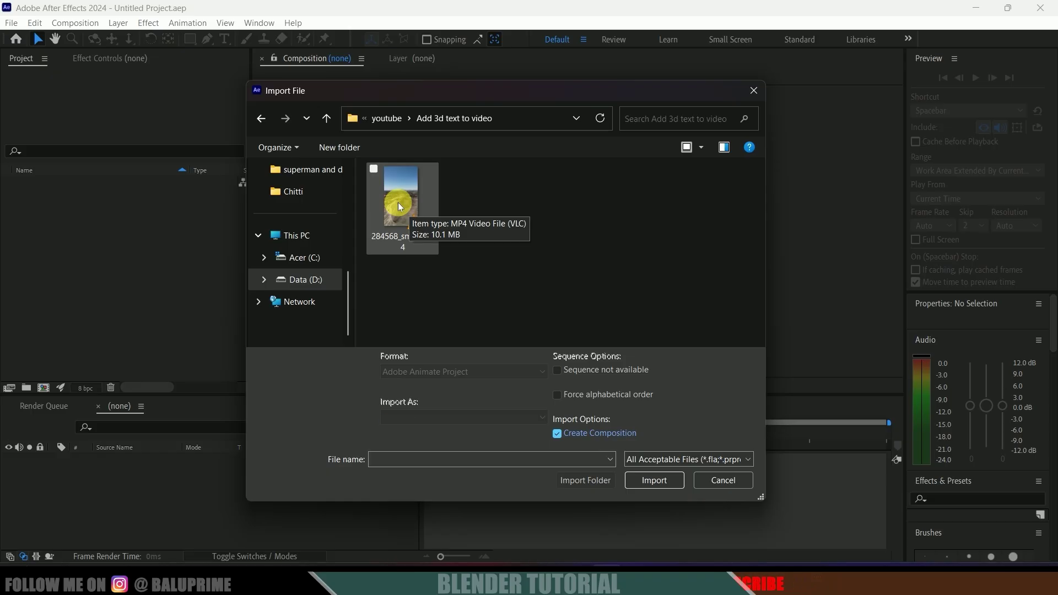
pyautogui.click(399, 205)
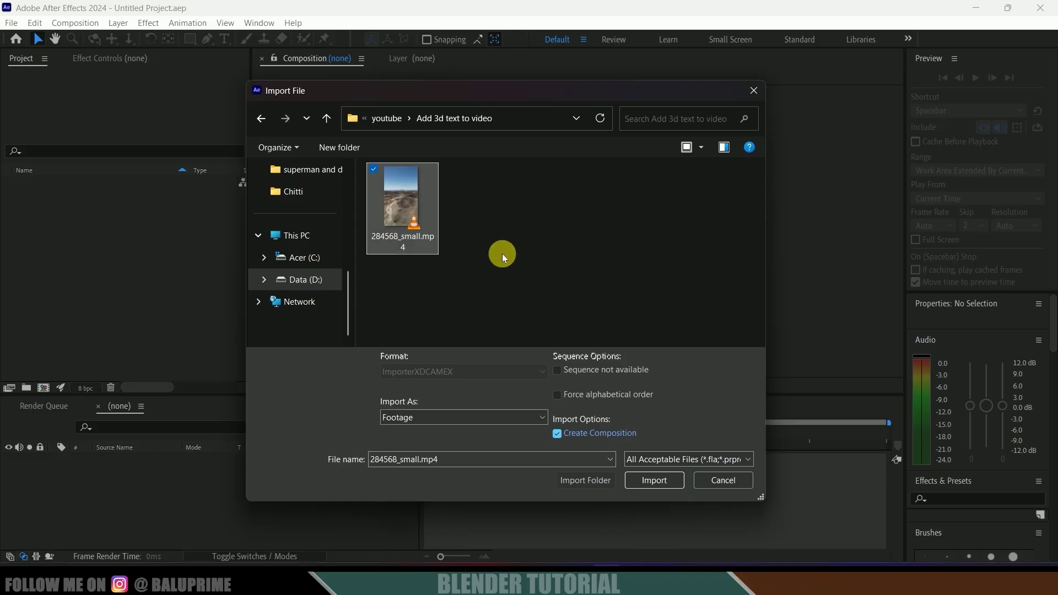
pyautogui.click(636, 484)
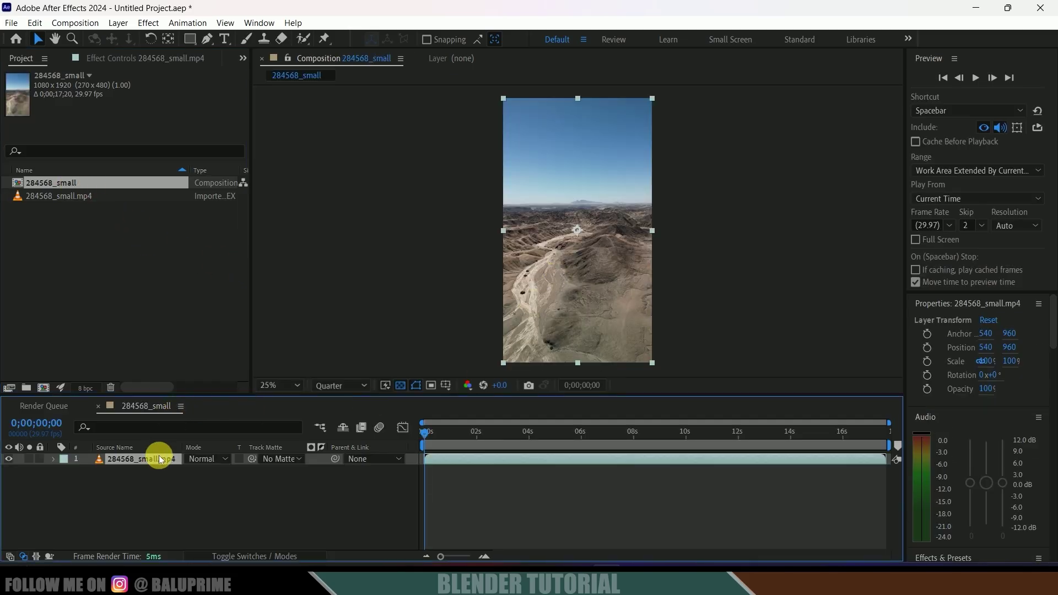
# - End the work area at 10 seconds and trim the composition to the work area
pyautogui.press('space')
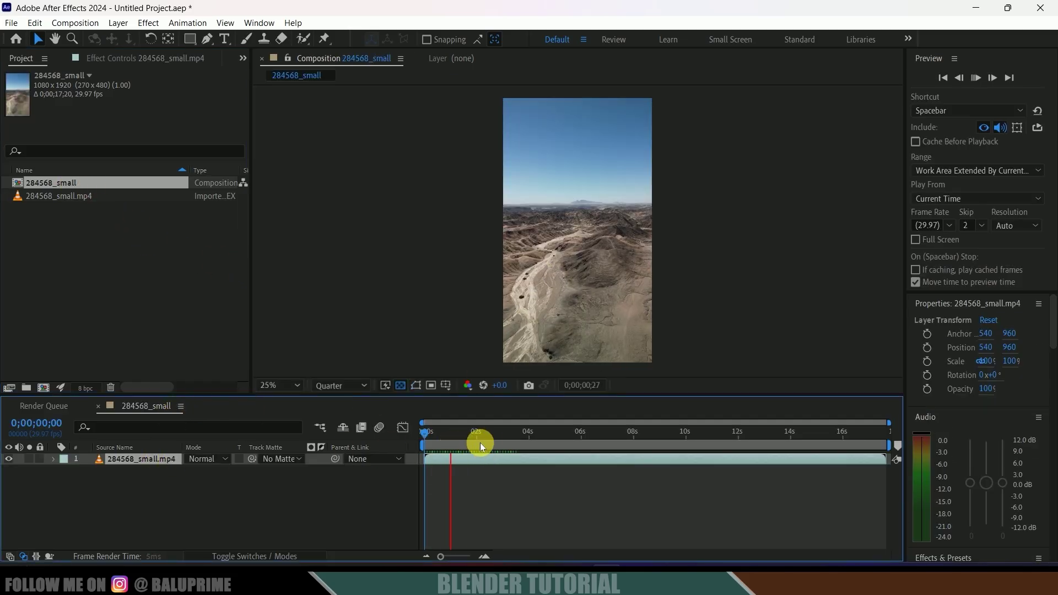
pyautogui.moveTo(438, 436); pyautogui.dragTo(686, 447)
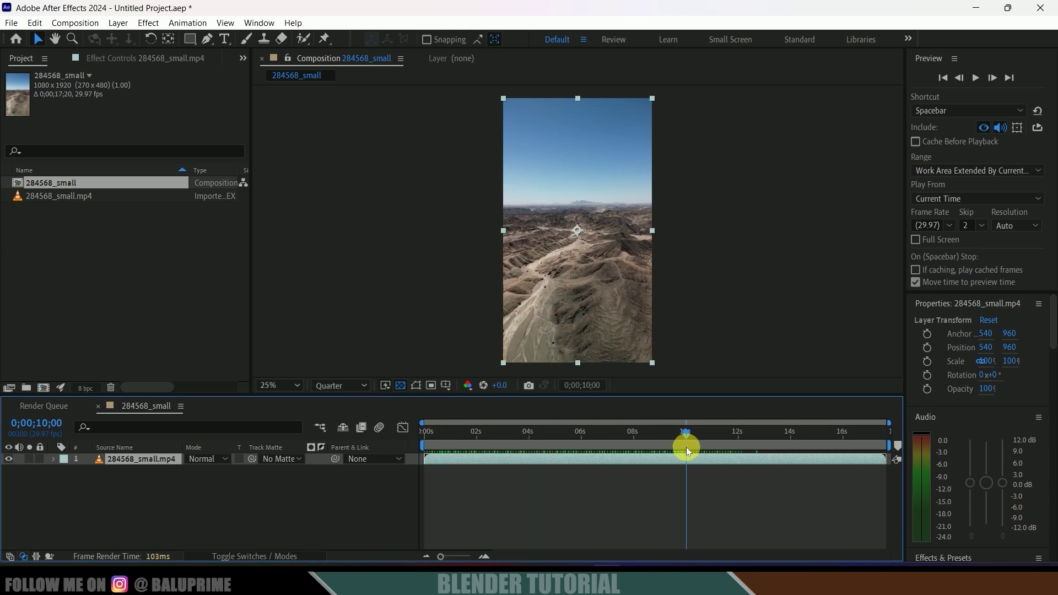
pyautogui.press('n')
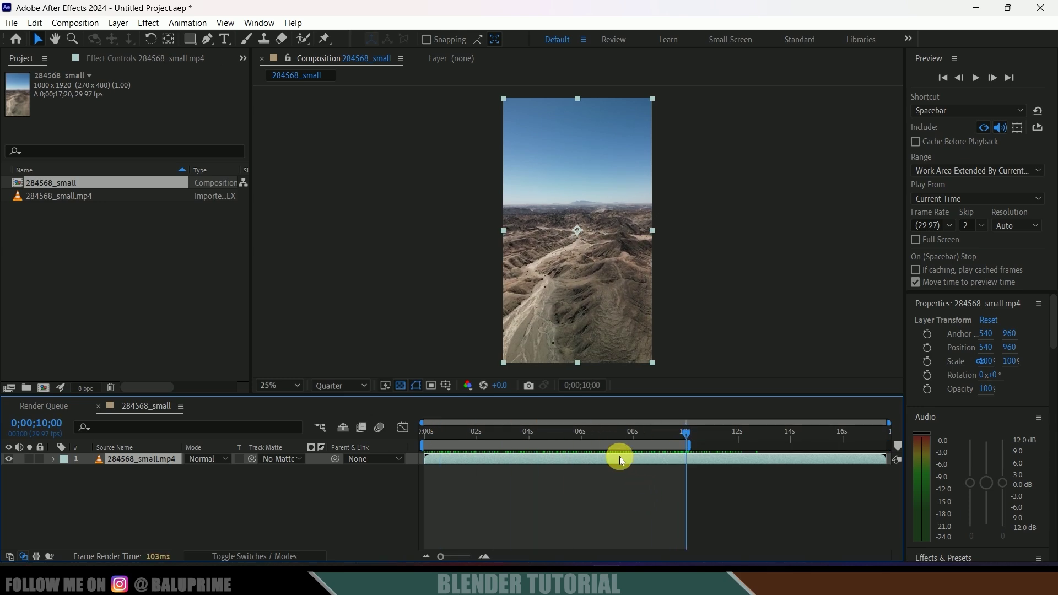
pyautogui.rightClick(586, 445)
pyautogui.click(642, 482)
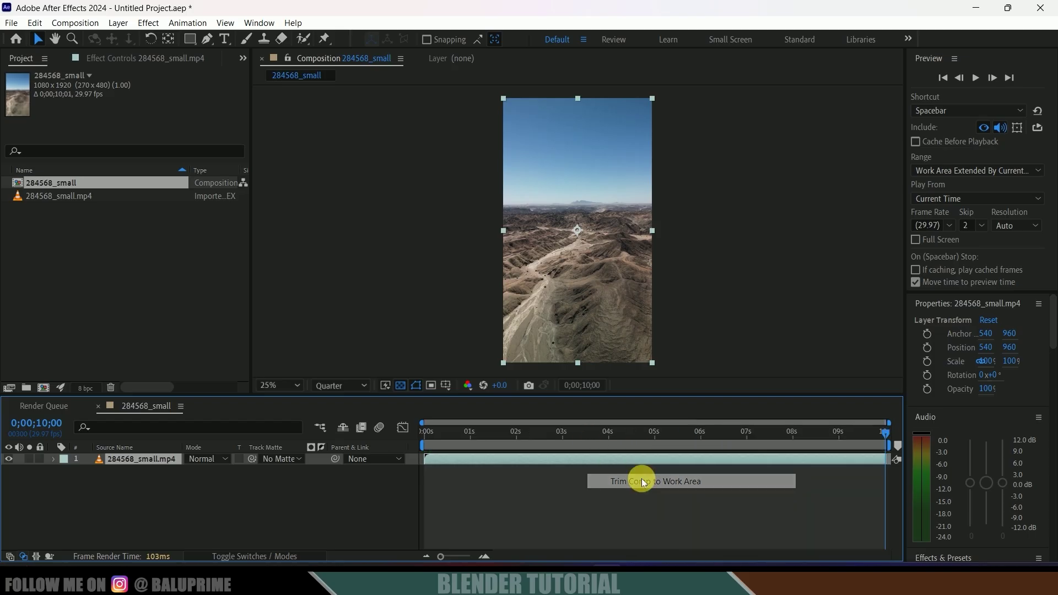
# - Preview the trimmed 10-second composition and select the 284568_small.mp4 layer
pyautogui.moveTo(547, 440); pyautogui.dragTo(420, 435)
pyautogui.press('space')
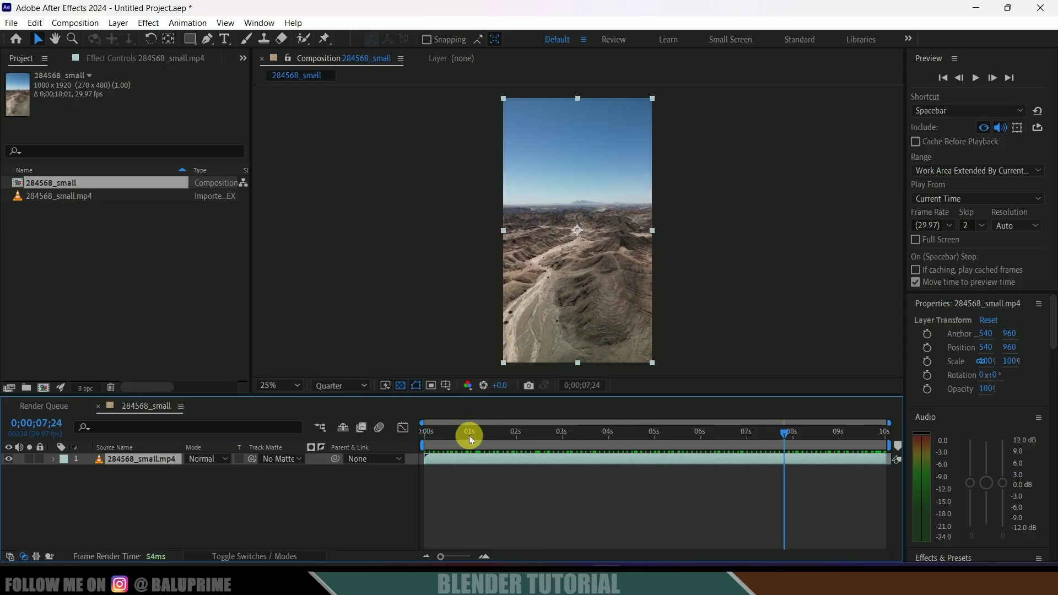
pyautogui.press('space')
pyautogui.click(132, 468)
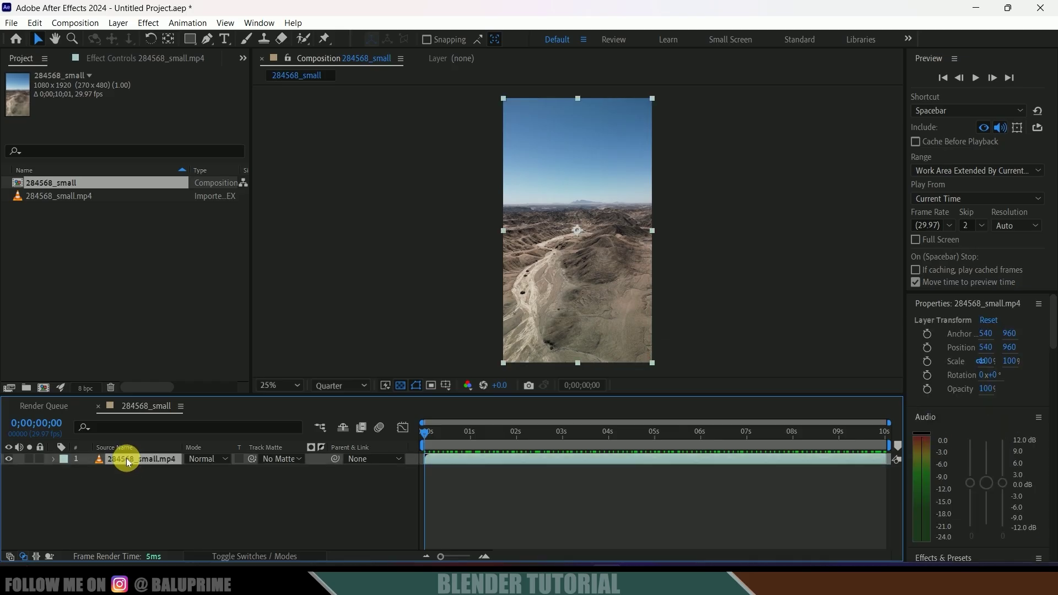
# - Show the Tracker panel from the Window menu and run Track Camera on the desert footage
pyautogui.click(264, 24)
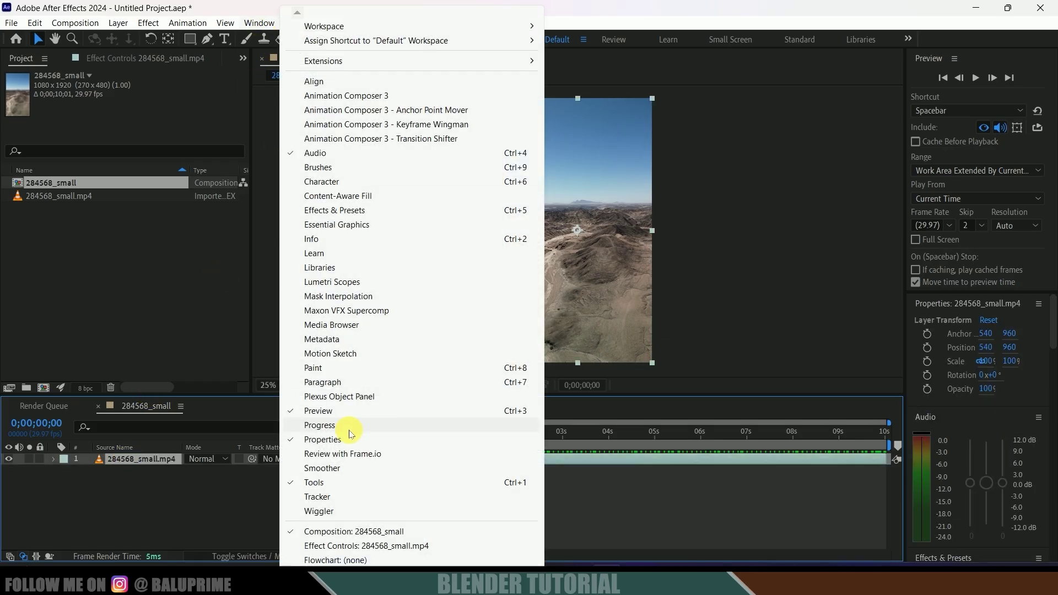
pyautogui.click(317, 498)
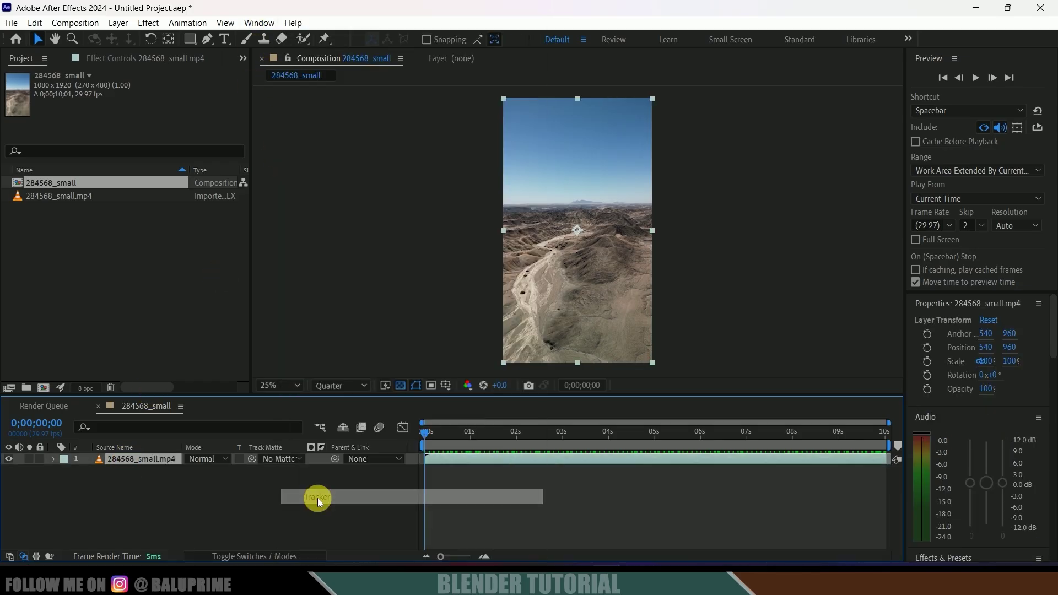
pyautogui.scroll(-5, 1042, 419)
pyautogui.scroll(-4, 1050, 469)
pyautogui.click(260, 23)
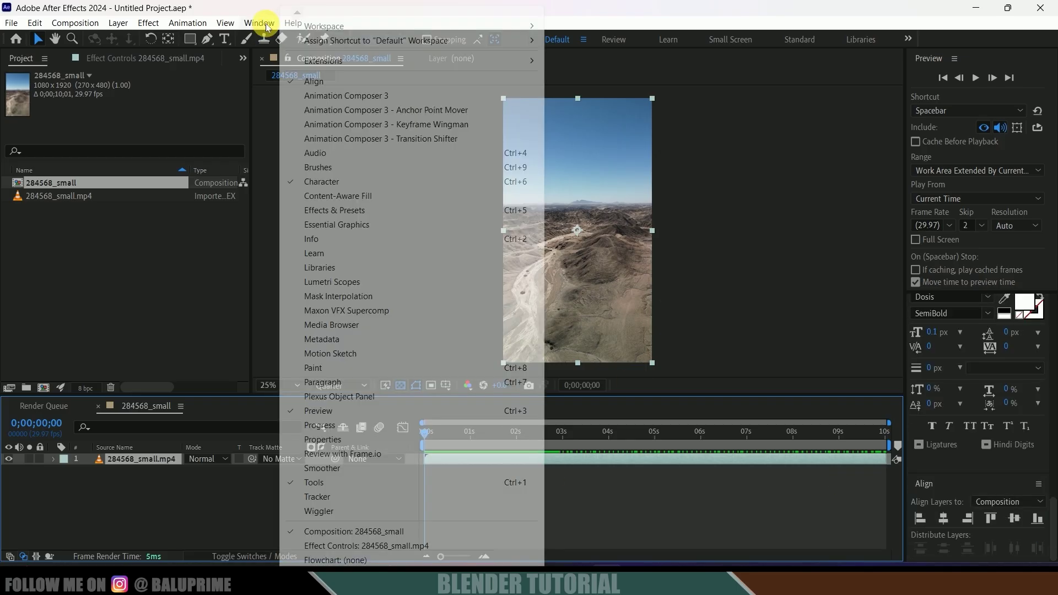
pyautogui.click(325, 497)
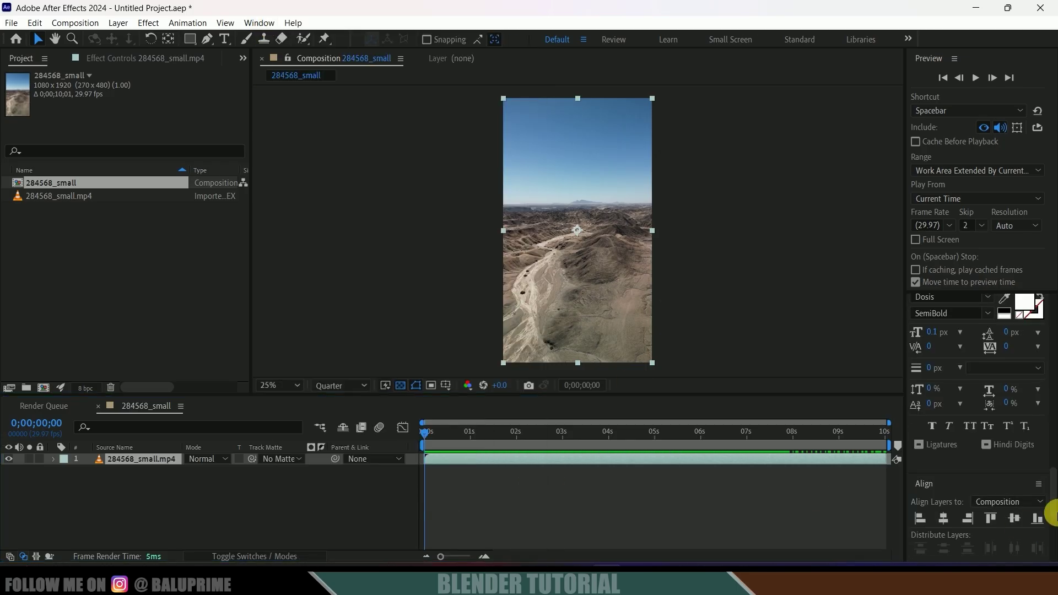
pyautogui.moveTo(1053, 504); pyautogui.dragTo(1041, 534)
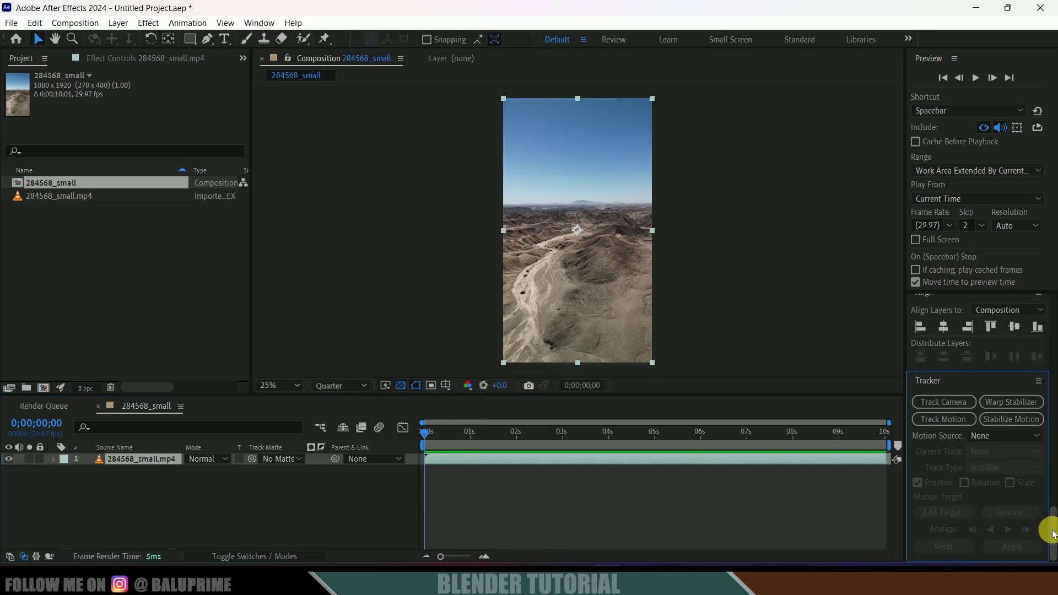
pyautogui.click(943, 402)
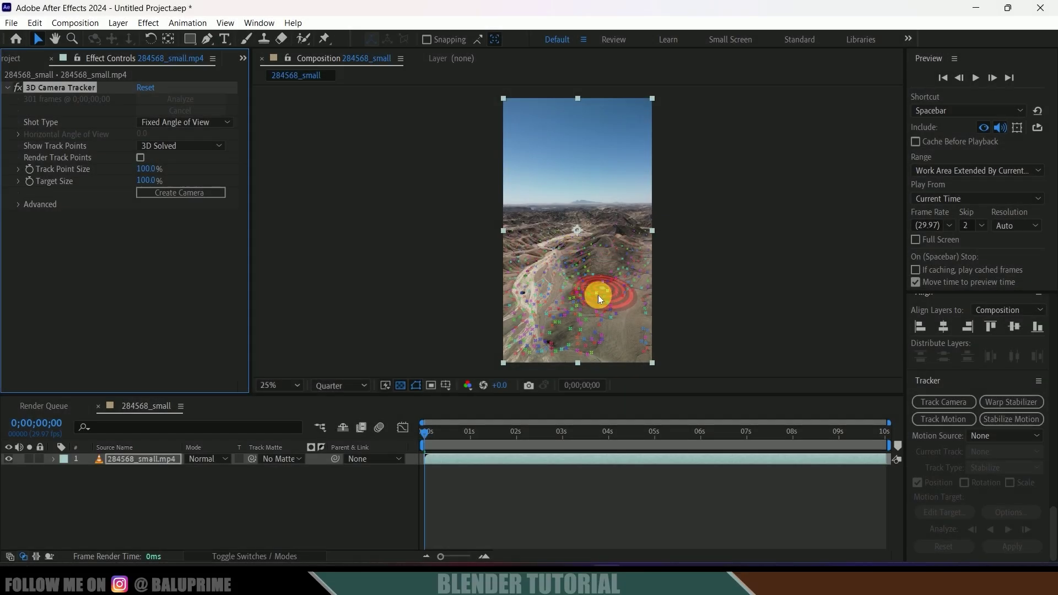
# - Lasso the hillside track points, set them as ground plane and origin, and create a solid and camera
pyautogui.click(18, 206)
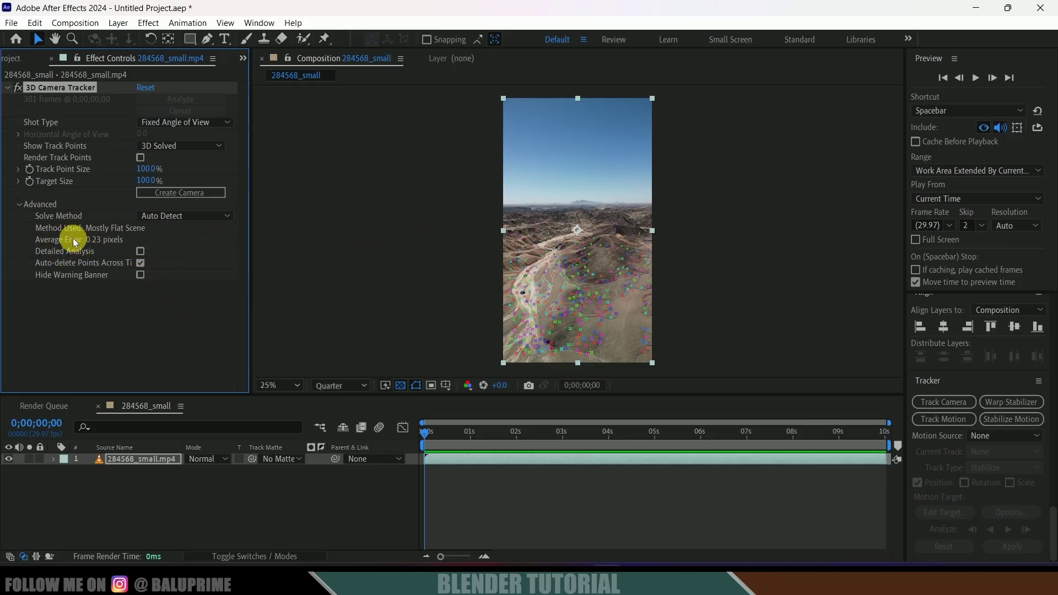
pyautogui.click(20, 204)
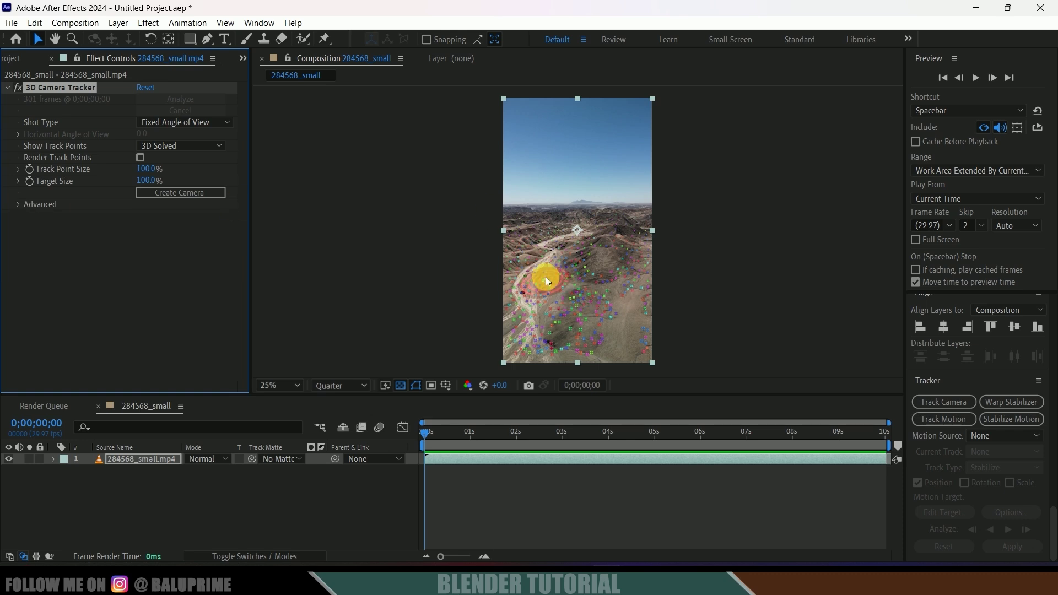
pyautogui.click(565, 301)
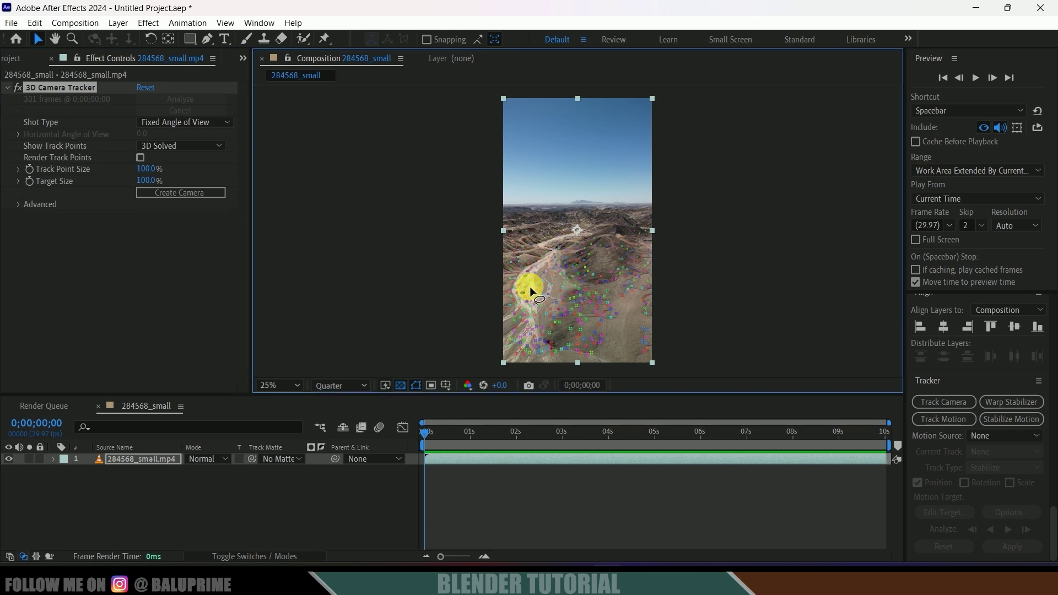
pyautogui.moveTo(520, 254)
pyautogui.mouseDown()
pyautogui.moveTo(534, 230)
pyautogui.moveTo(581, 222)
pyautogui.moveTo(625, 239)
pyautogui.moveTo(637, 280)
pyautogui.moveTo(588, 306)
pyautogui.moveTo(561, 303)
pyautogui.mouseUp()
pyautogui.rightClick(564, 249)
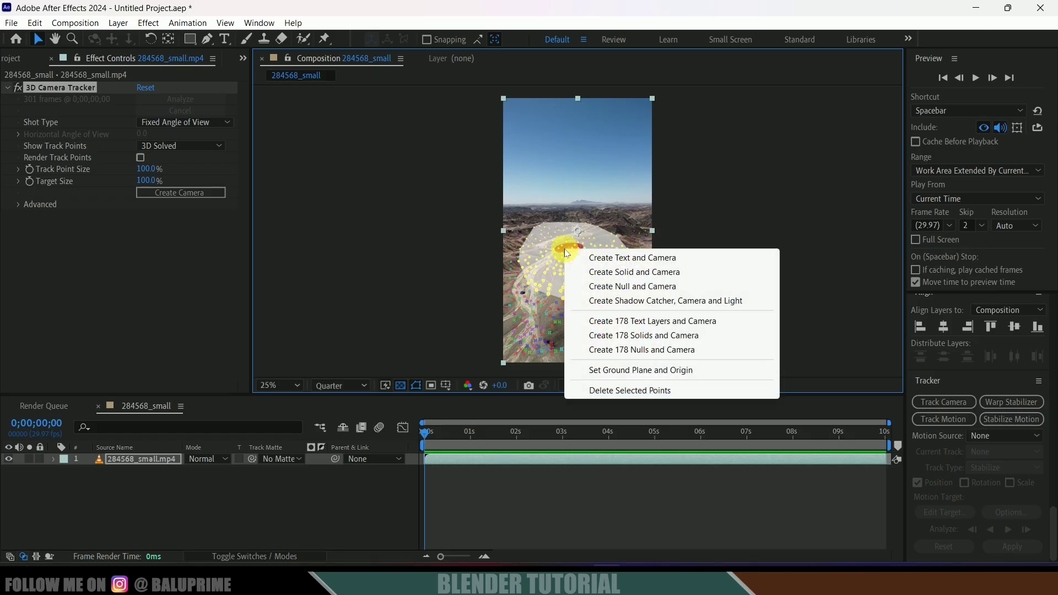
pyautogui.click(632, 371)
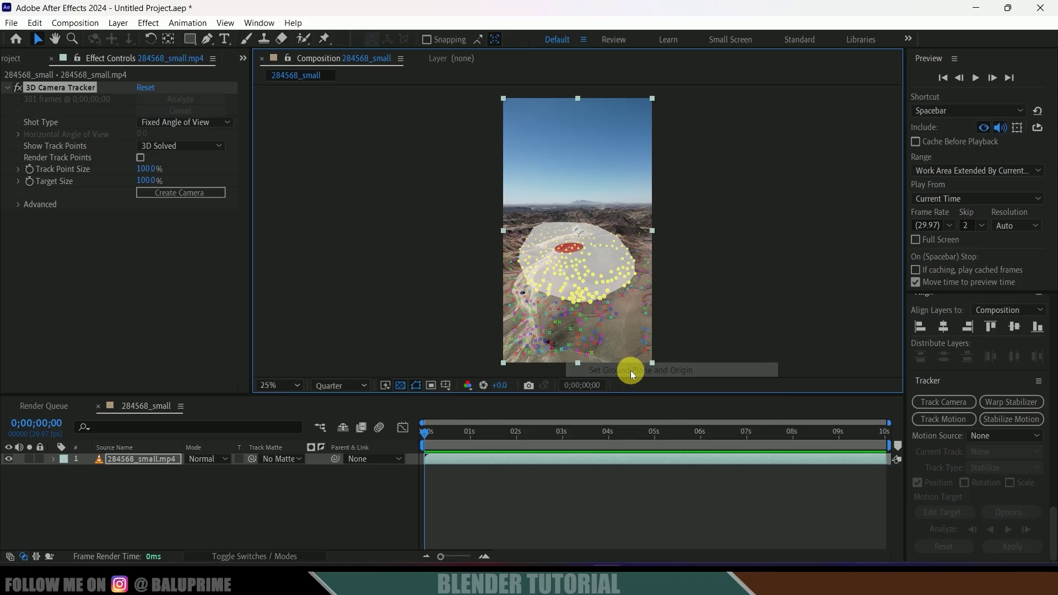
pyautogui.rightClick(566, 247)
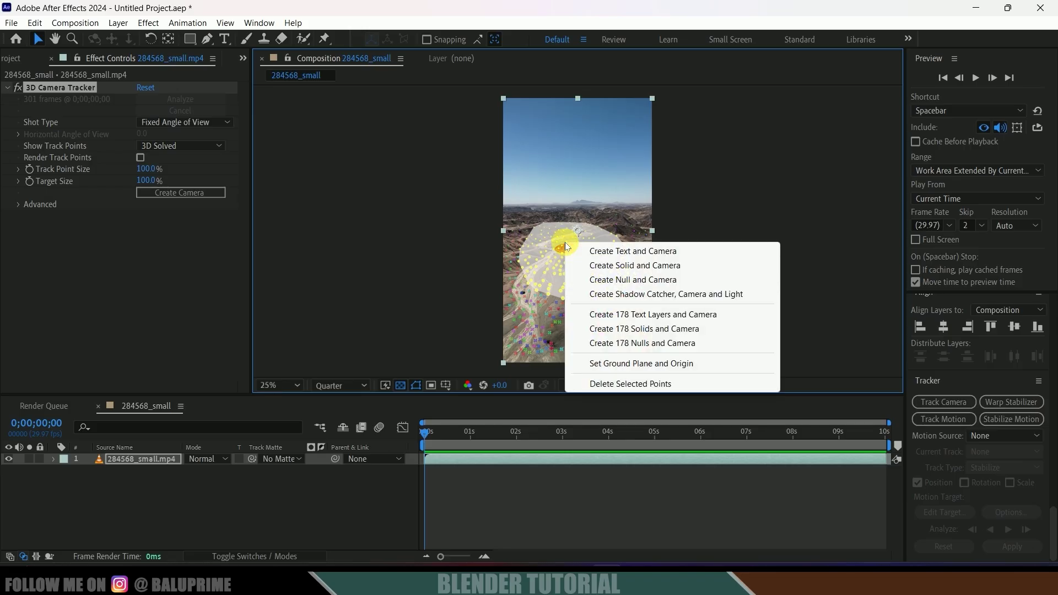
pyautogui.click(627, 266)
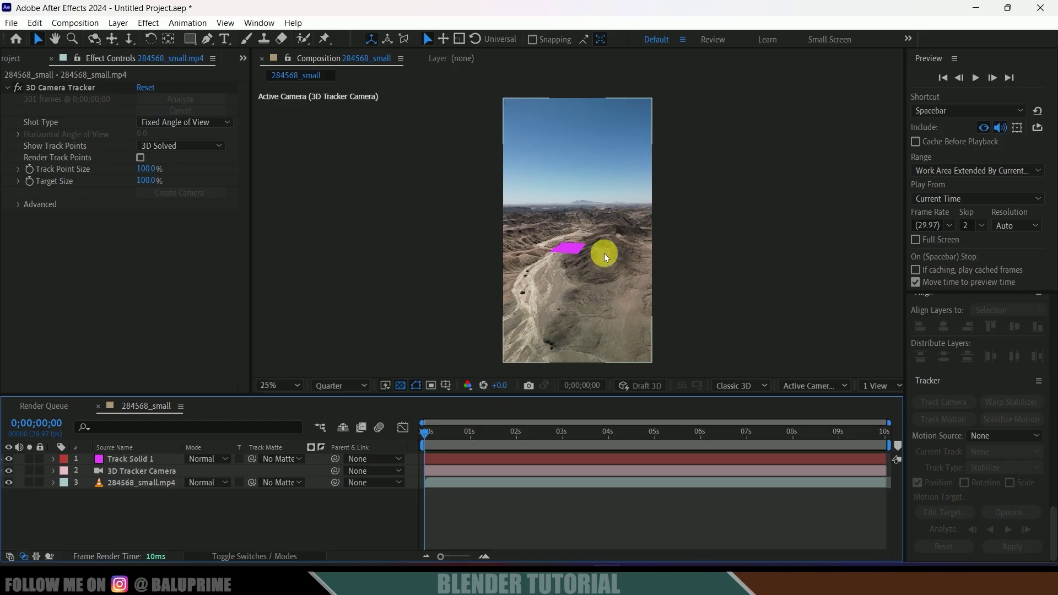
# - Play back the tracked result and toggle the footage visibility to check the solid
pyautogui.press('space')
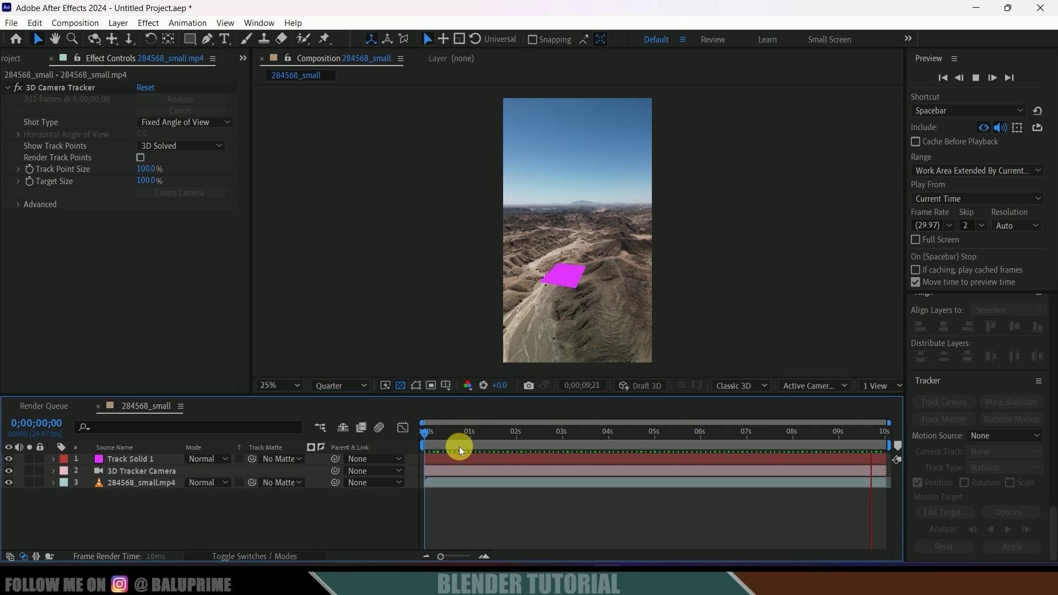
pyautogui.click(156, 485)
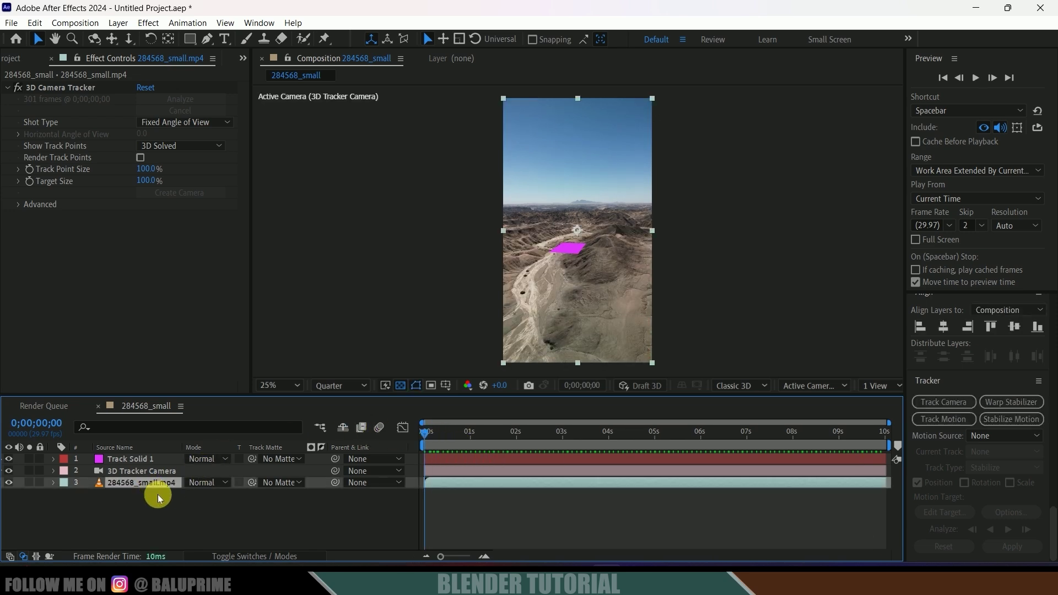
pyautogui.click(9, 483)
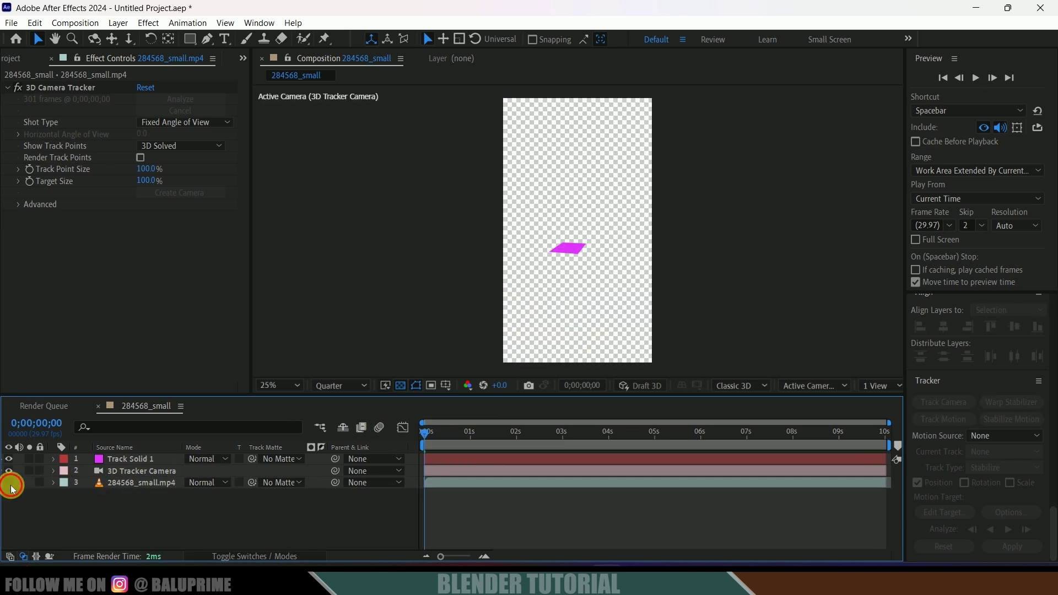
pyautogui.click(9, 483)
# - Select Track Solid 1 and the 3D Tracker Camera layers, then show the File > Scripts list
pyautogui.click(119, 462)
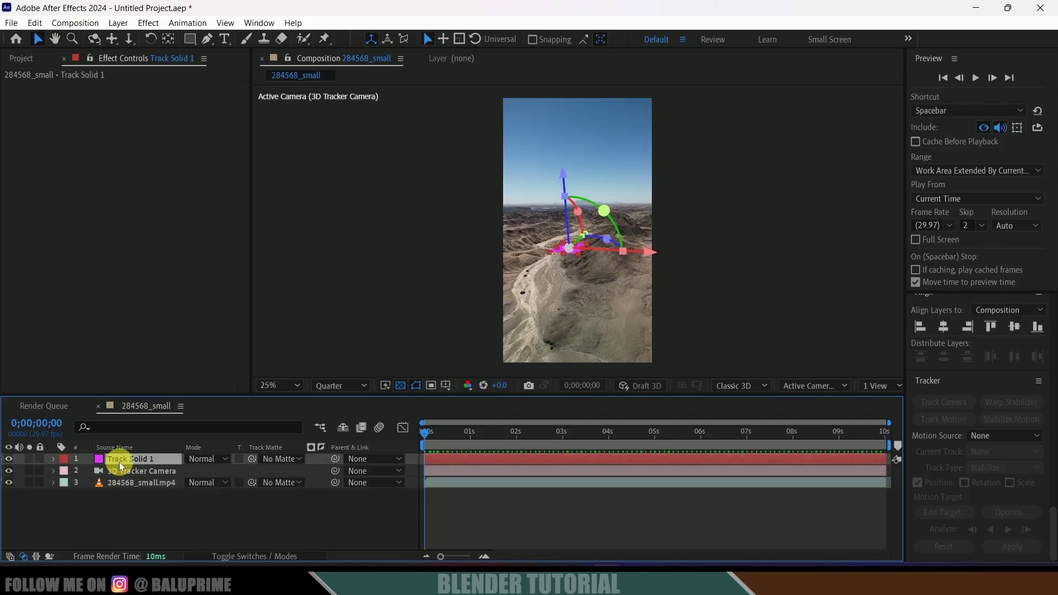
pyautogui.keyDown('shift'); pyautogui.click(125, 473); pyautogui.keyUp('shift')
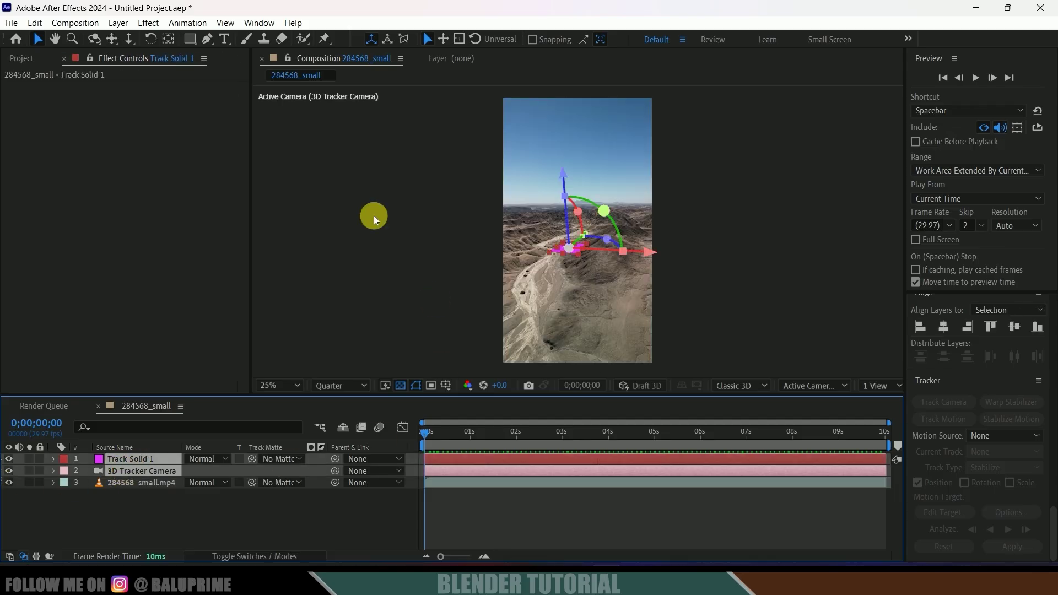
pyautogui.click(11, 23)
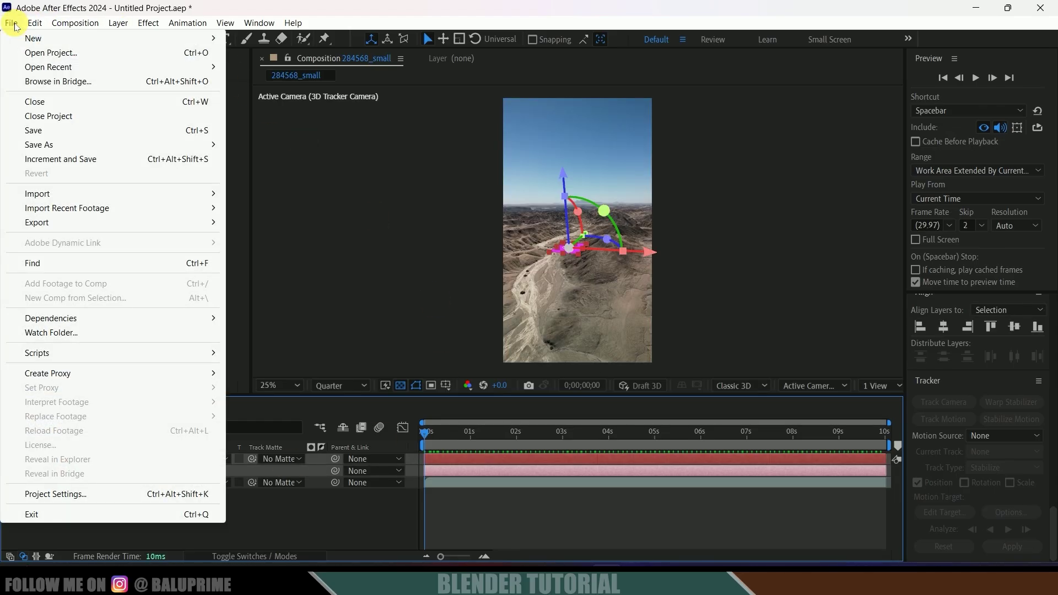
pyautogui.moveTo(62, 357)
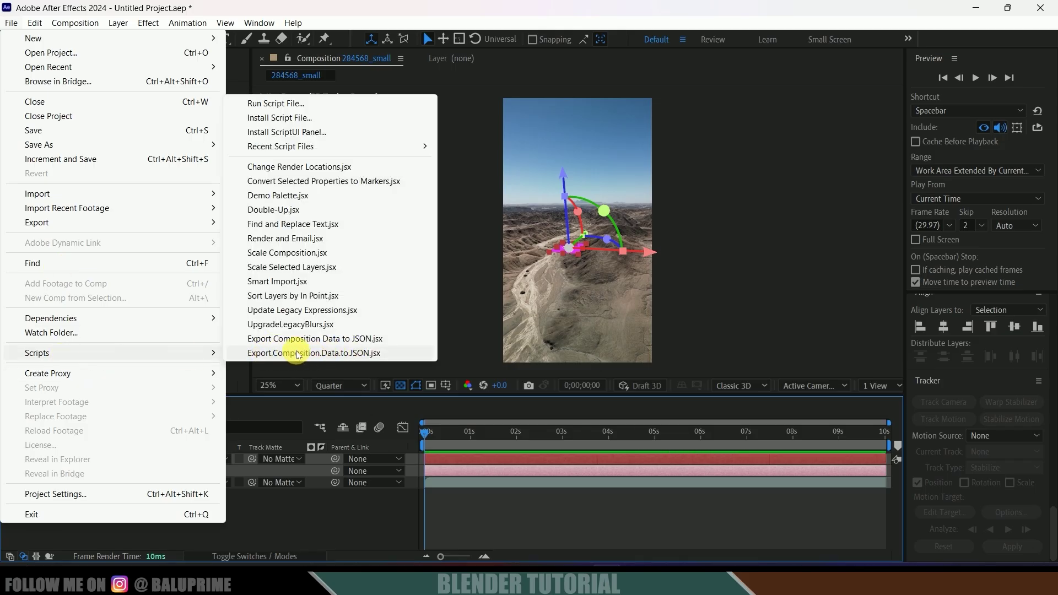
# - Run Export.Composition.Data.to.JSON.jsx and export the selected layers as '3d text' to D:\youtube\Add 3d text to video
pyautogui.click(298, 353)
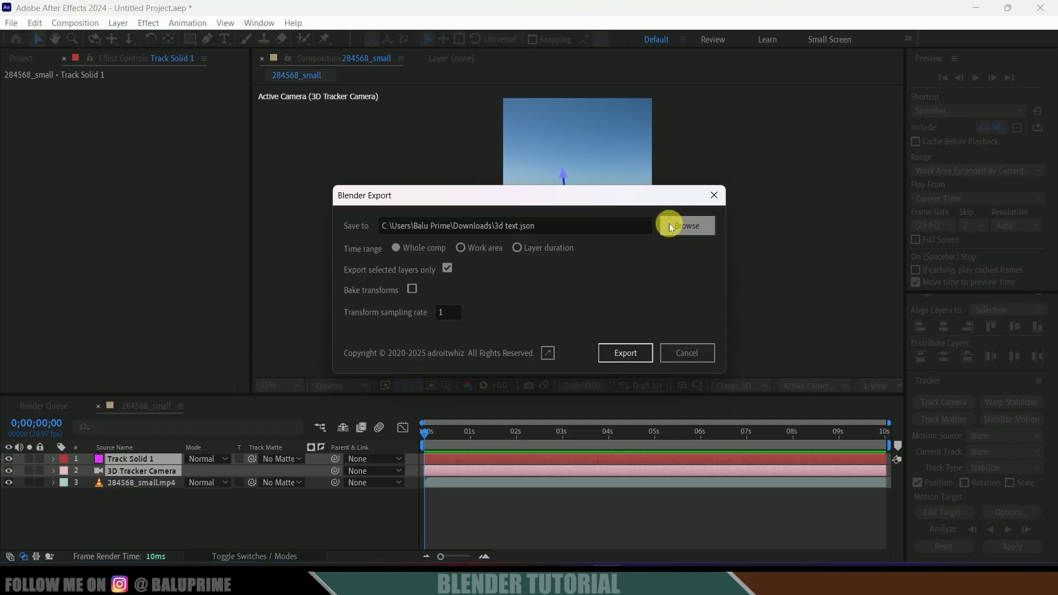
pyautogui.click(680, 226)
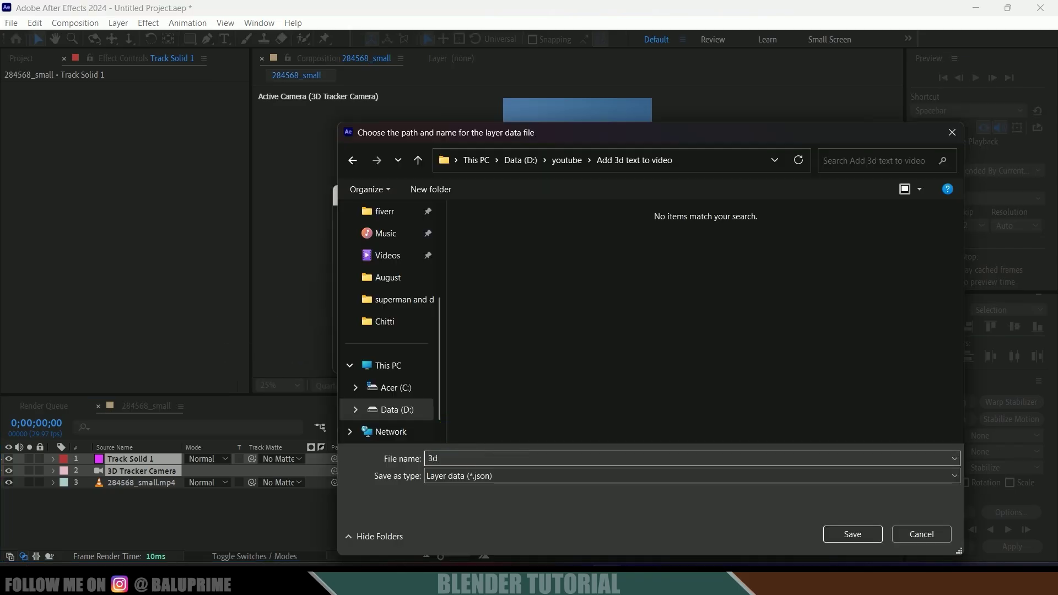
pyautogui.click(853, 534)
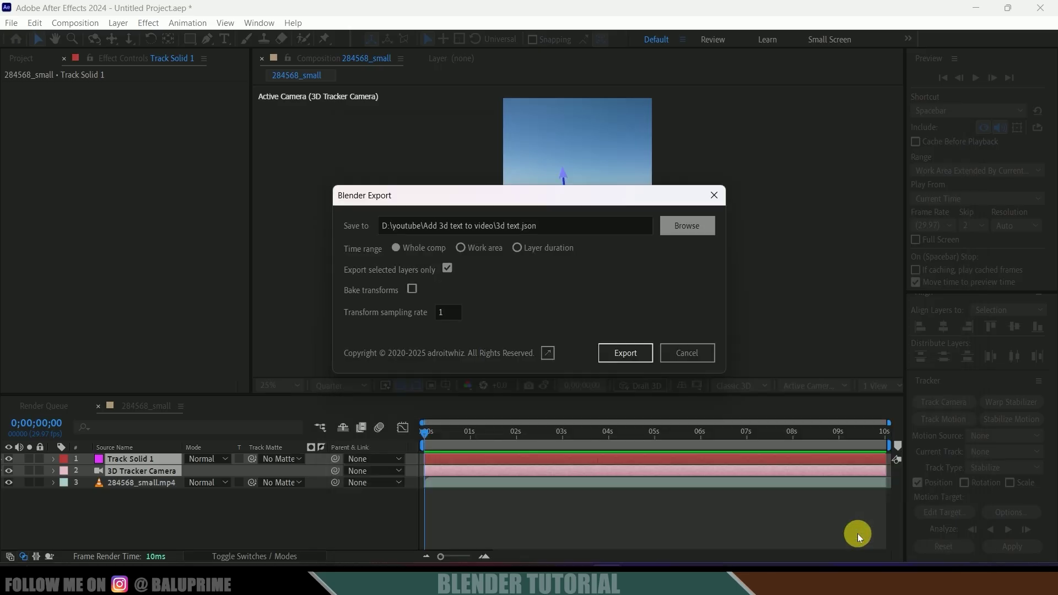
pyautogui.click(622, 353)
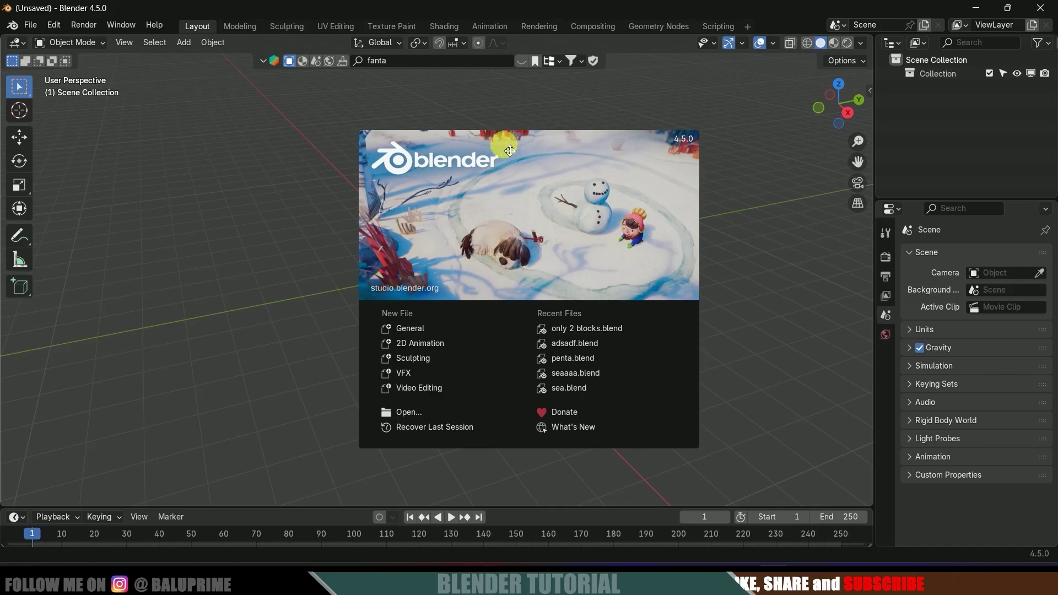
# - Import 3d text.json as After Effects composition data and enlarge the timeline area
pyautogui.click(743, 207)
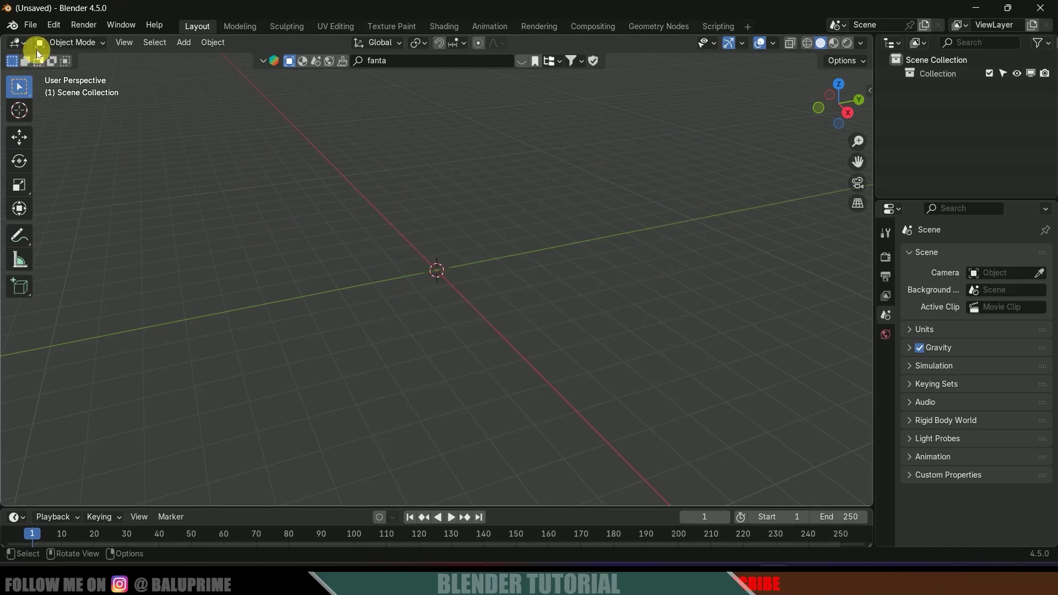
pyautogui.click(29, 24)
pyautogui.moveTo(69, 221)
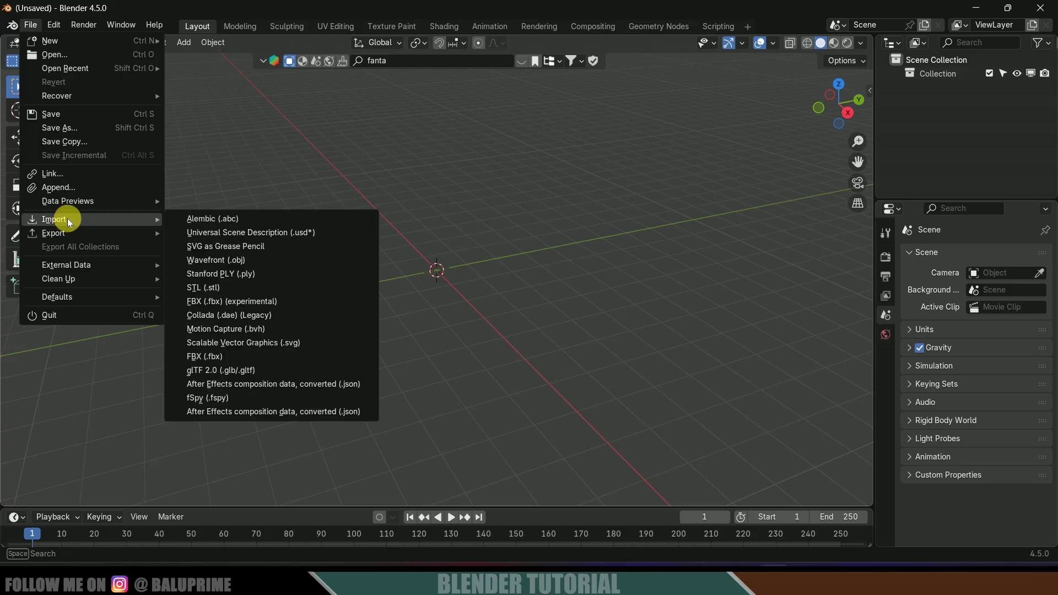
pyautogui.click(275, 412)
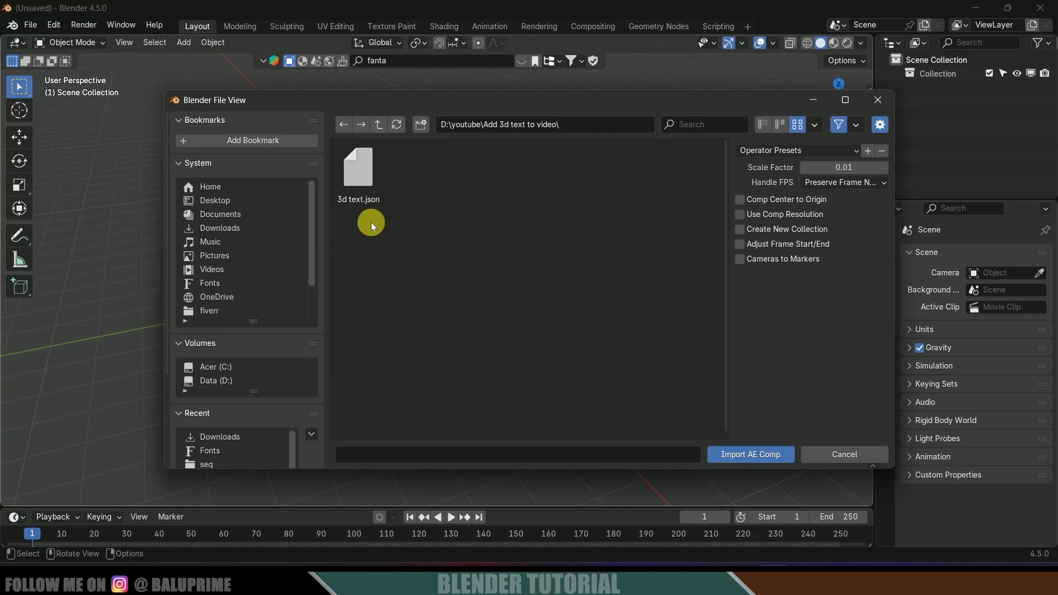
pyautogui.click(357, 183)
pyautogui.click(743, 456)
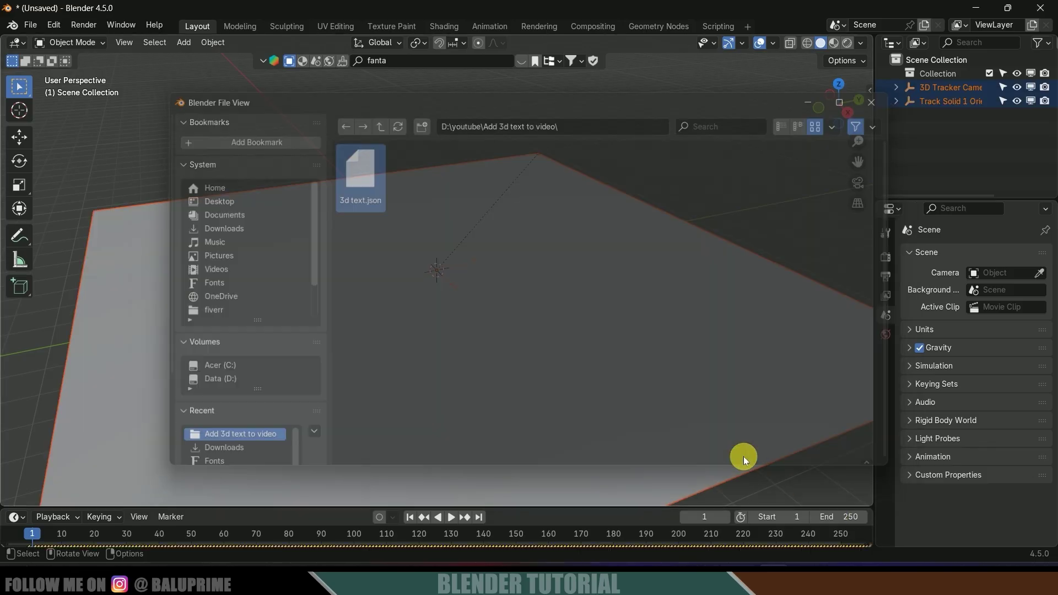
pyautogui.scroll(-6, 698, 428)
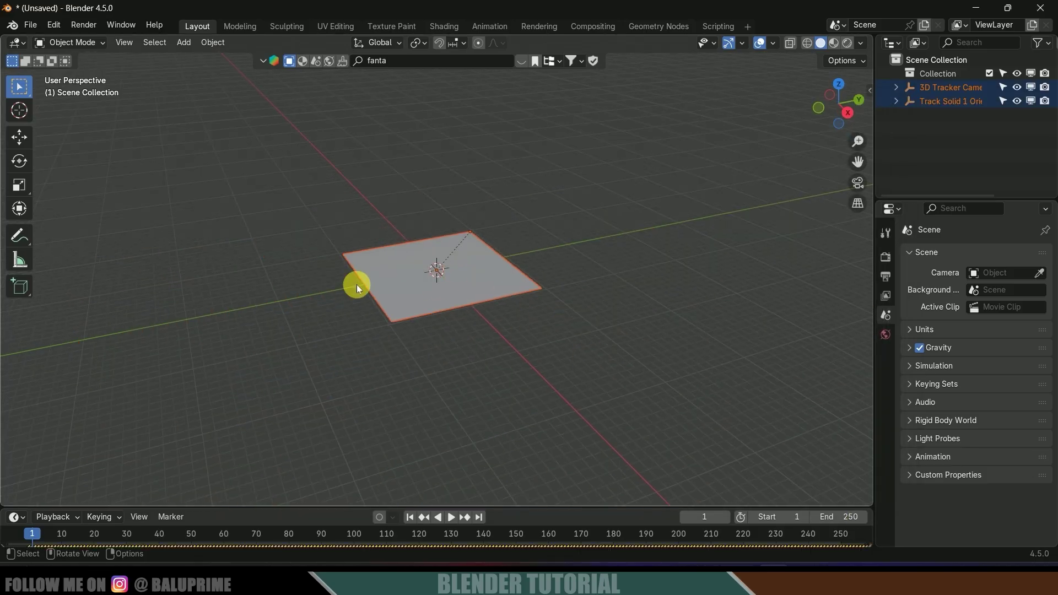
pyautogui.moveTo(548, 505); pyautogui.dragTo(547, 454)
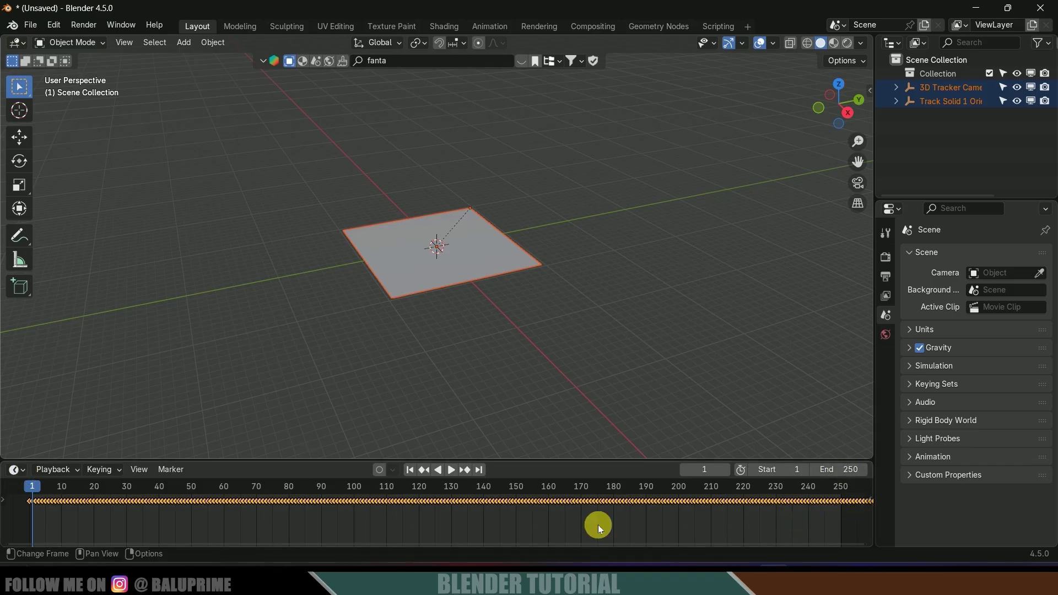
# - Set the scene's End frame to 301
pyautogui.moveTo(844, 469)
pyautogui.mouseDown()
pyautogui.moveTo(882, 469)
pyautogui.moveTo(851, 469)
pyautogui.mouseUp()
pyautogui.moveTo(759, 541); pyautogui.dragTo(895, 541)
pyautogui.click(852, 487)
pyautogui.click(440, 471)
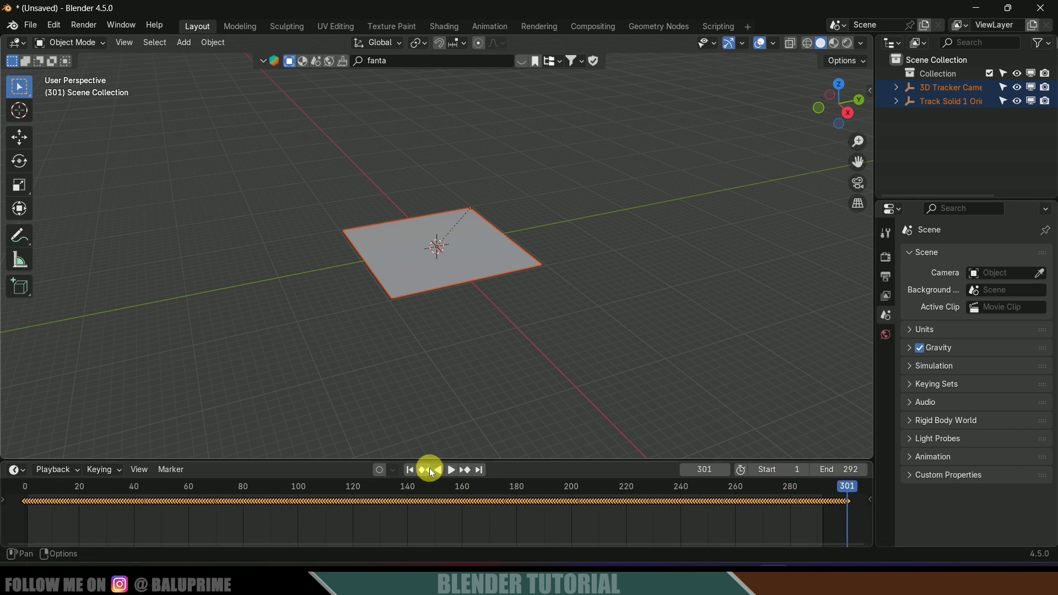
pyautogui.click(844, 470)
pyautogui.write('301')
pyautogui.press('Return')
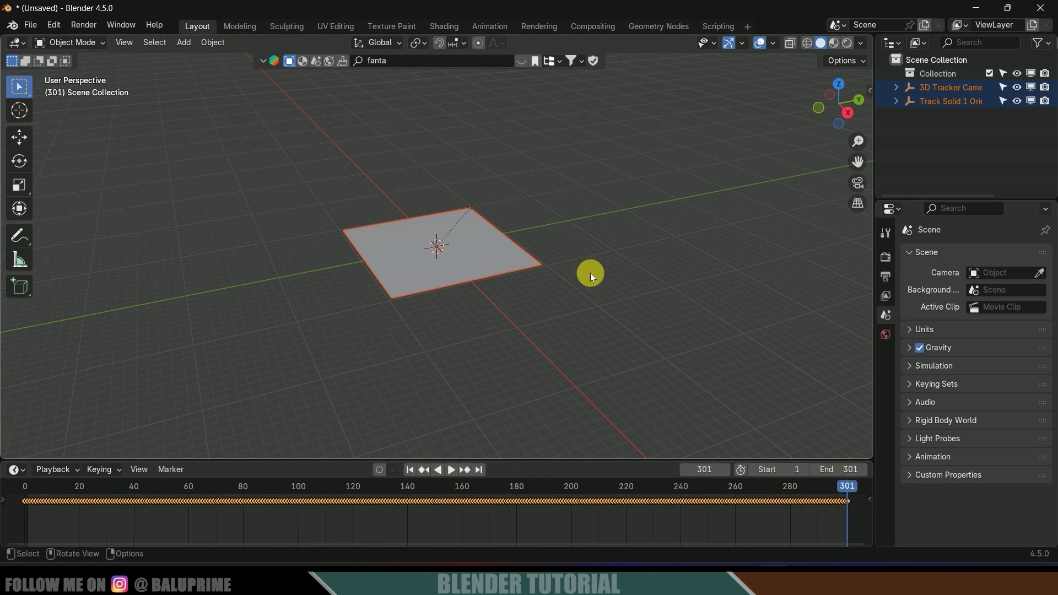
pyautogui.scroll(-3, 551, 277)
# - Make the 3D Tracker Camera the active camera and view the scene through it
pyautogui.click(471, 256)
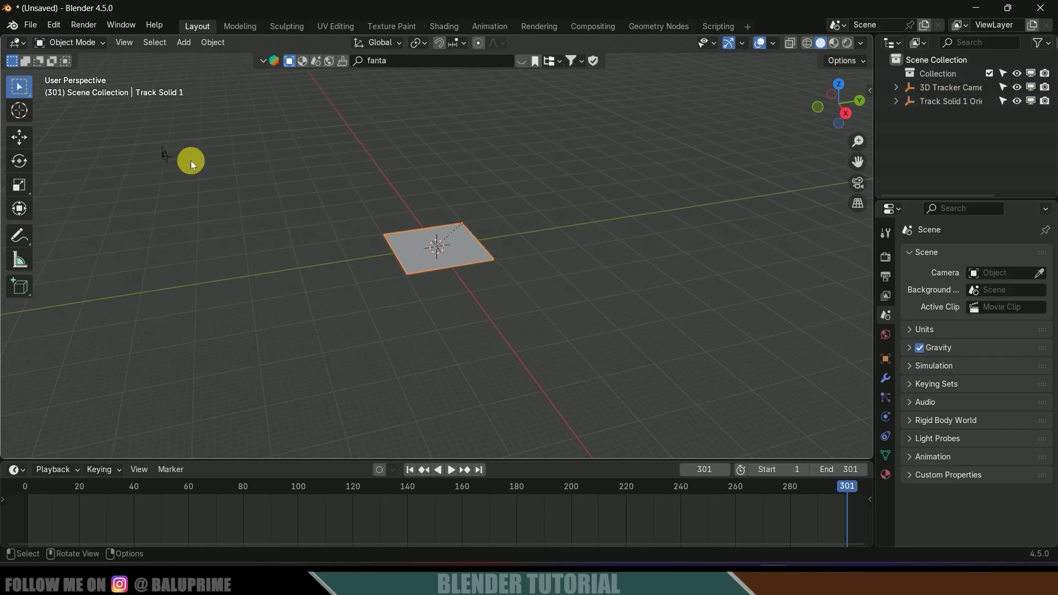
pyautogui.click(167, 158)
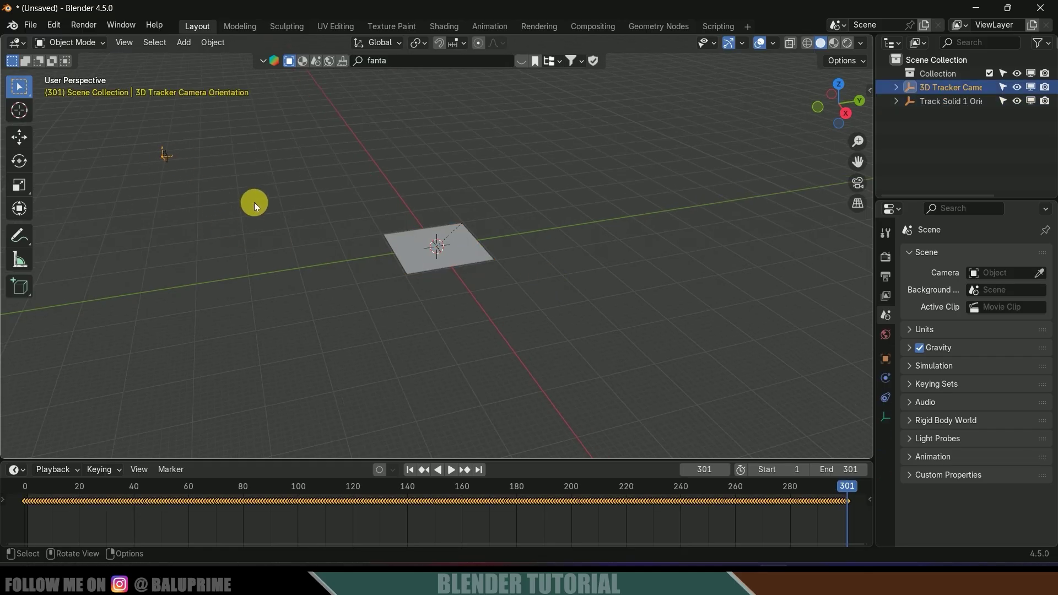
pyautogui.press('KP_0')
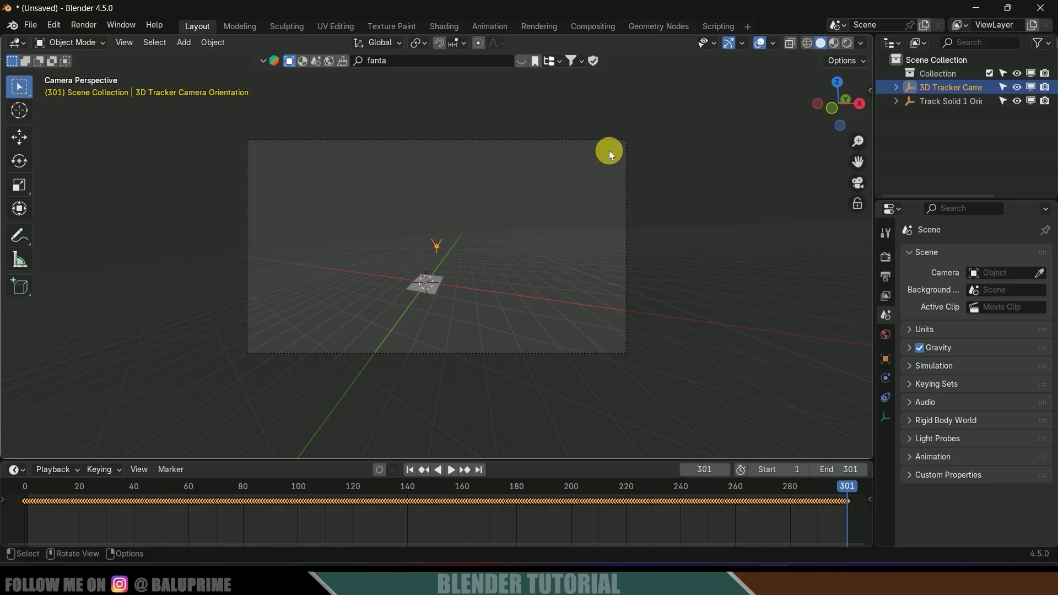
pyautogui.click(626, 156)
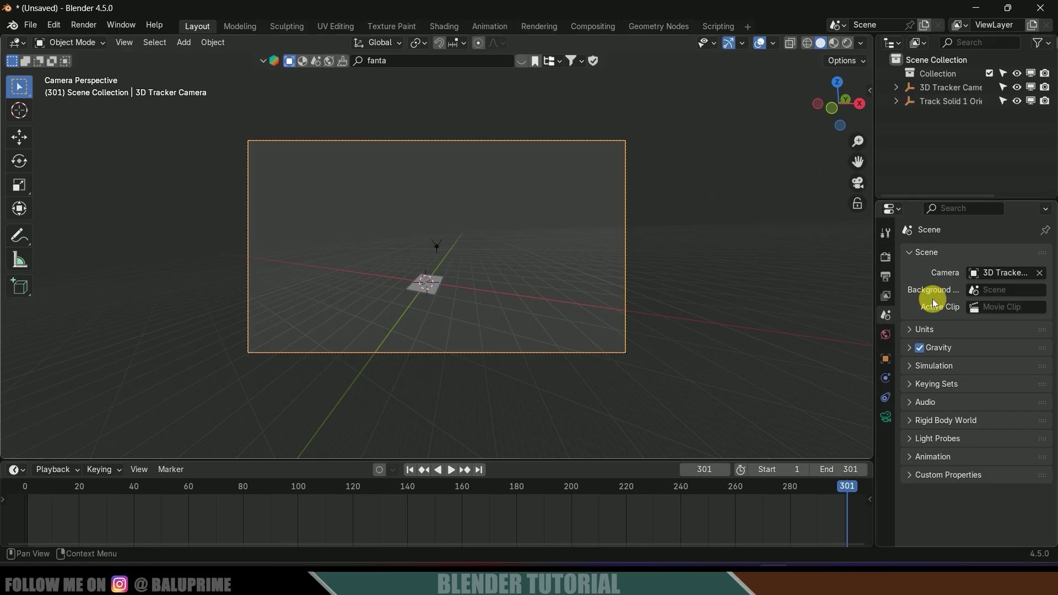
# - Set Resolution X to 1080 and Resolution Y to 1920 px in Output Properties
pyautogui.click(886, 279)
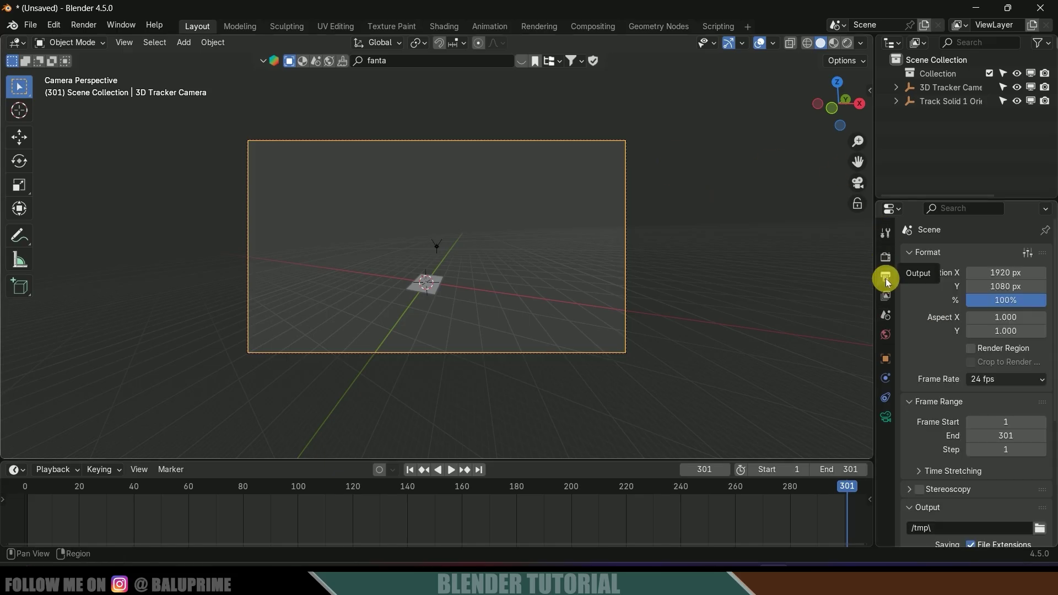
pyautogui.scroll(-2, 943, 364)
pyautogui.scroll(2, 940, 355)
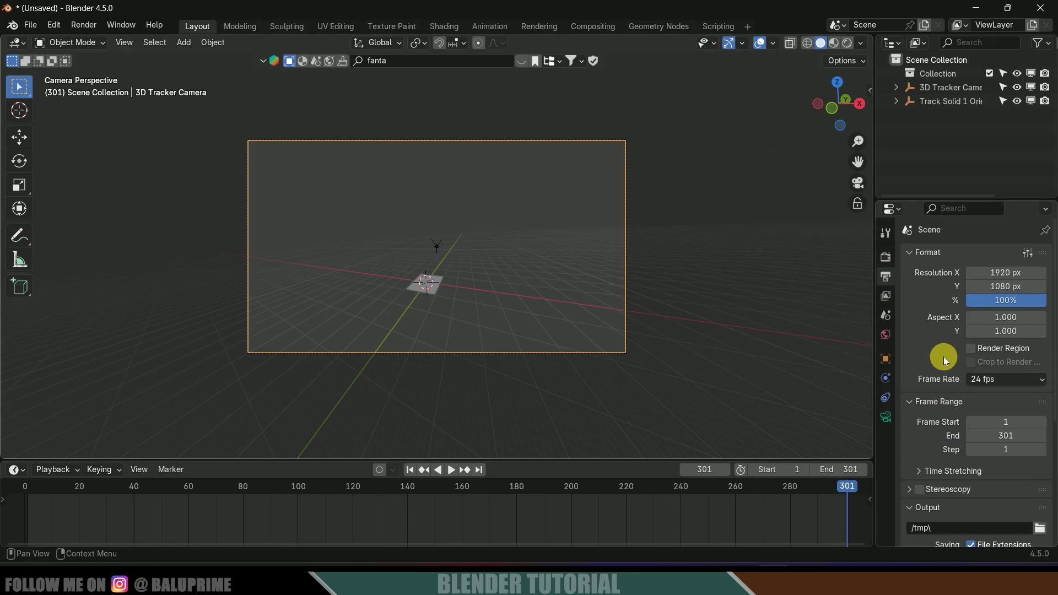
pyautogui.click(1002, 277)
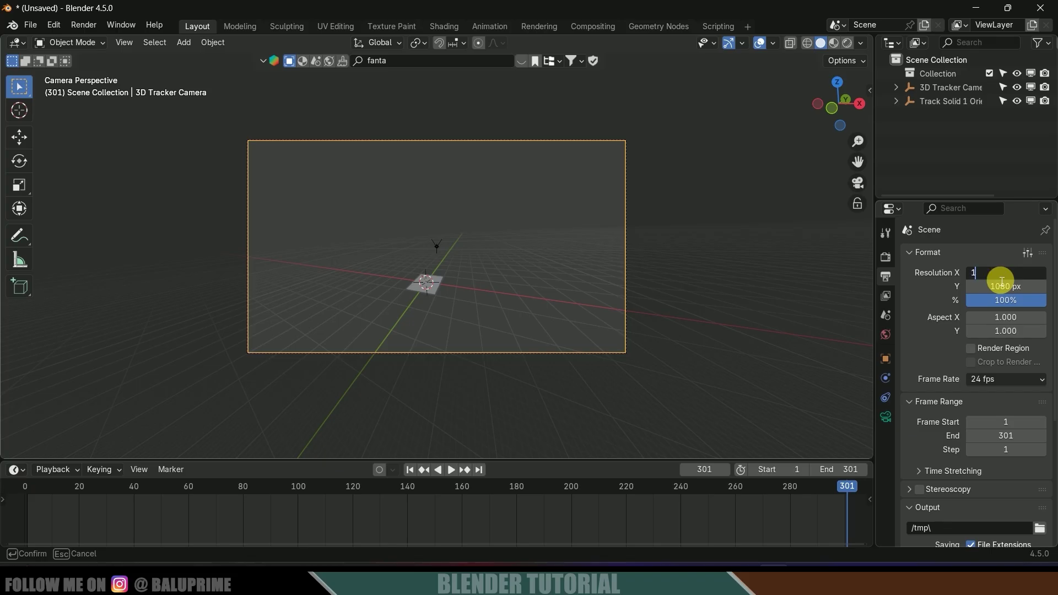
pyautogui.click(1001, 287)
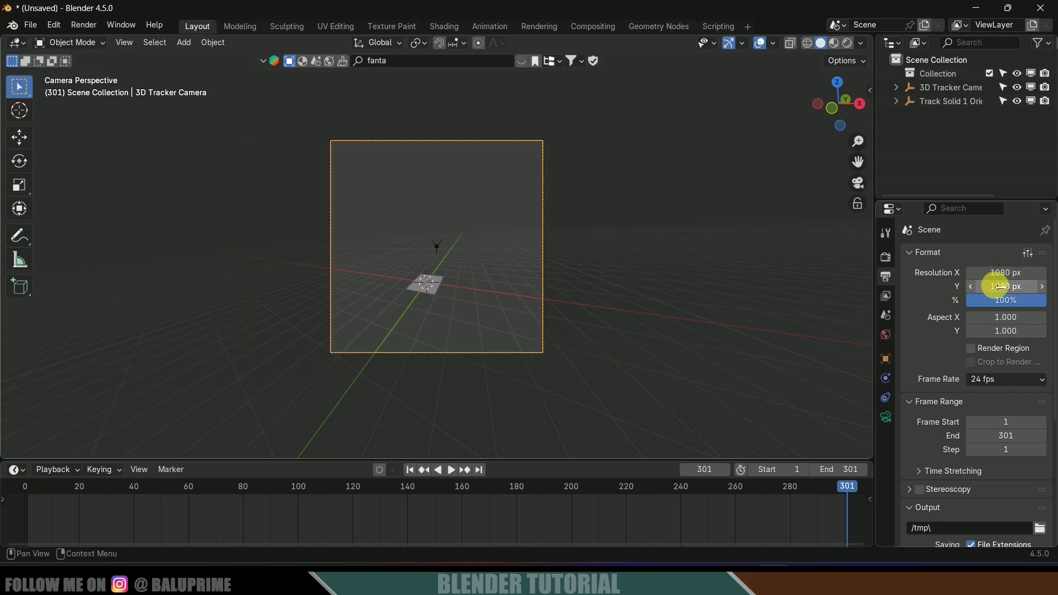
pyautogui.press('Return')
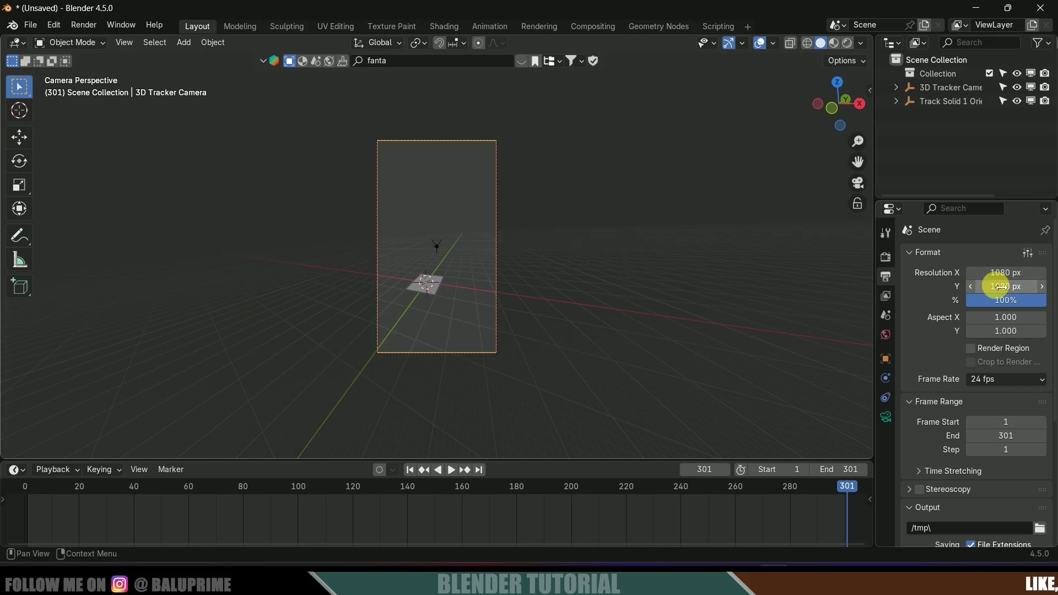
pyautogui.scroll(2, 562, 269)
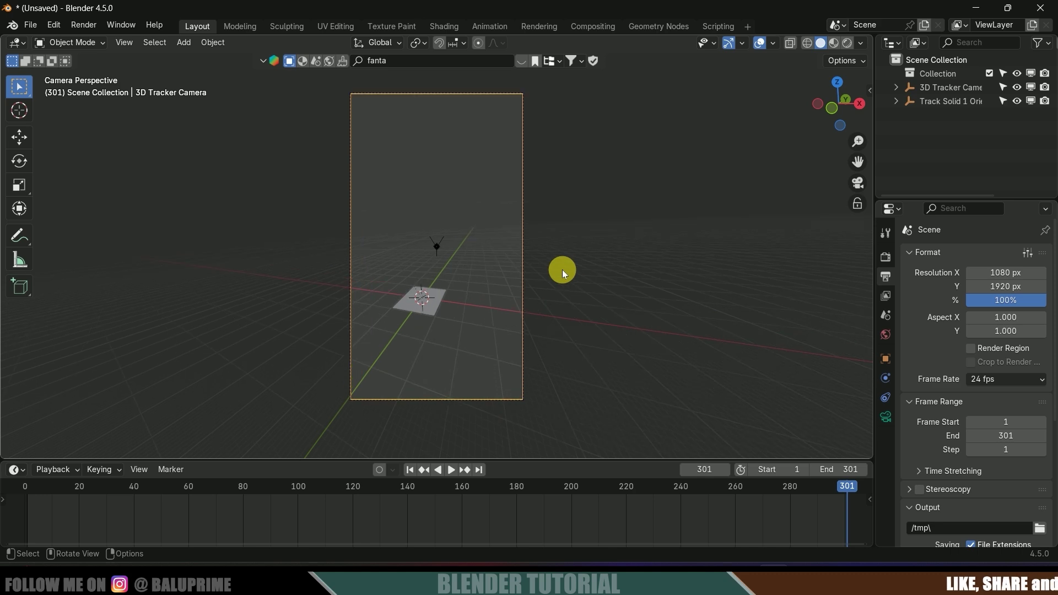
pyautogui.scroll(-3, 956, 352)
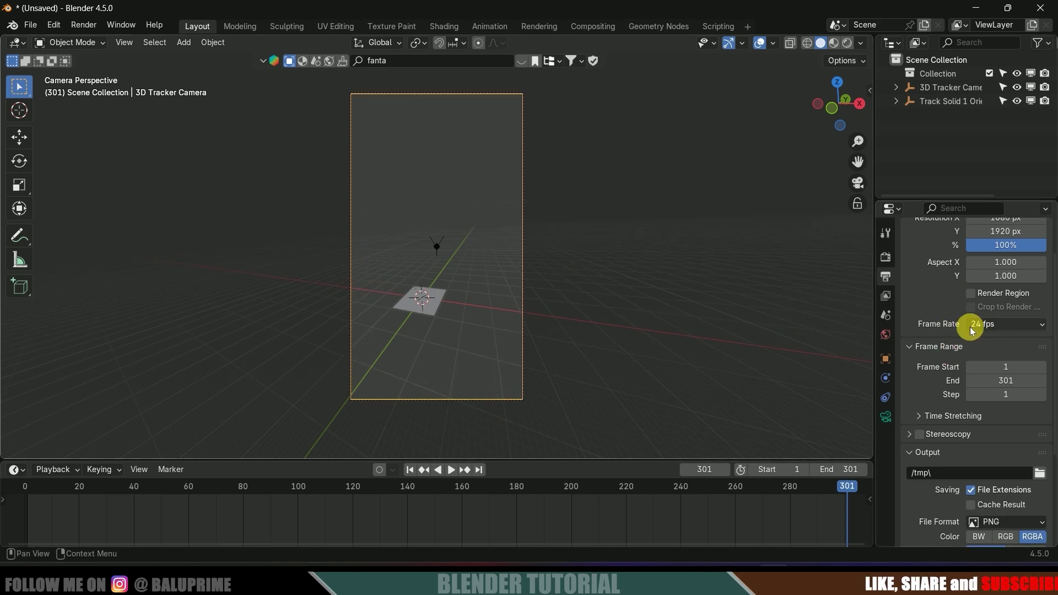
pyautogui.scroll(3, 939, 338)
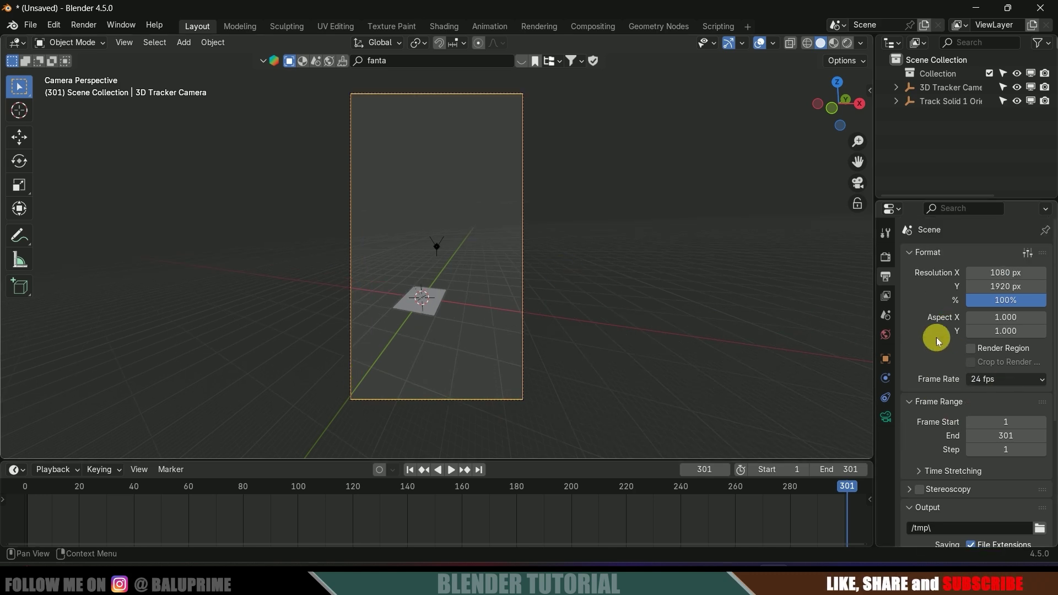
# - Enable Background Images in the camera's data settings and add a background slot
pyautogui.click(886, 417)
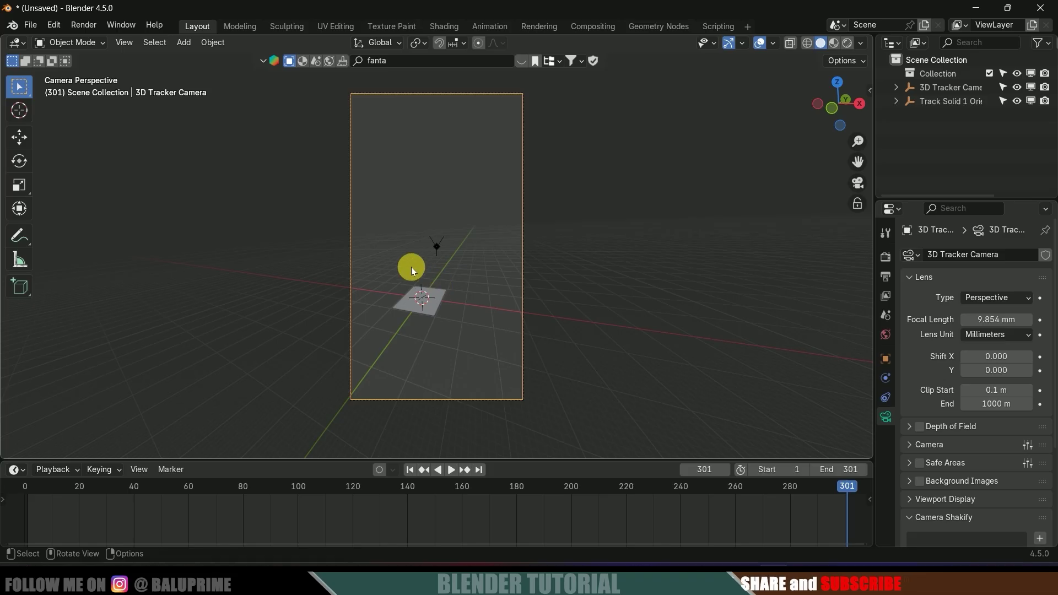
pyautogui.scroll(-3, 924, 381)
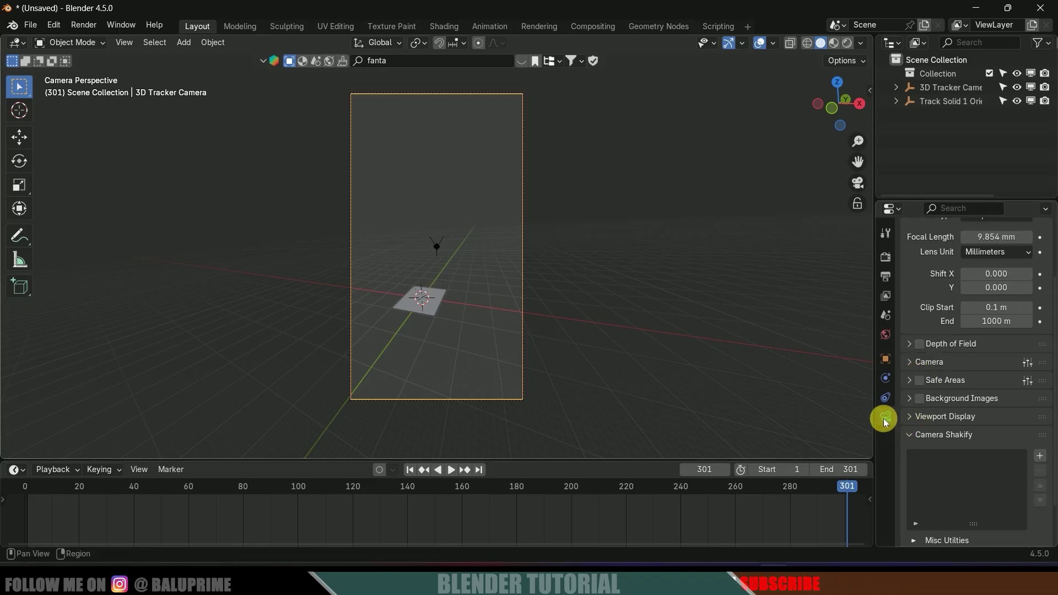
pyautogui.click(917, 400)
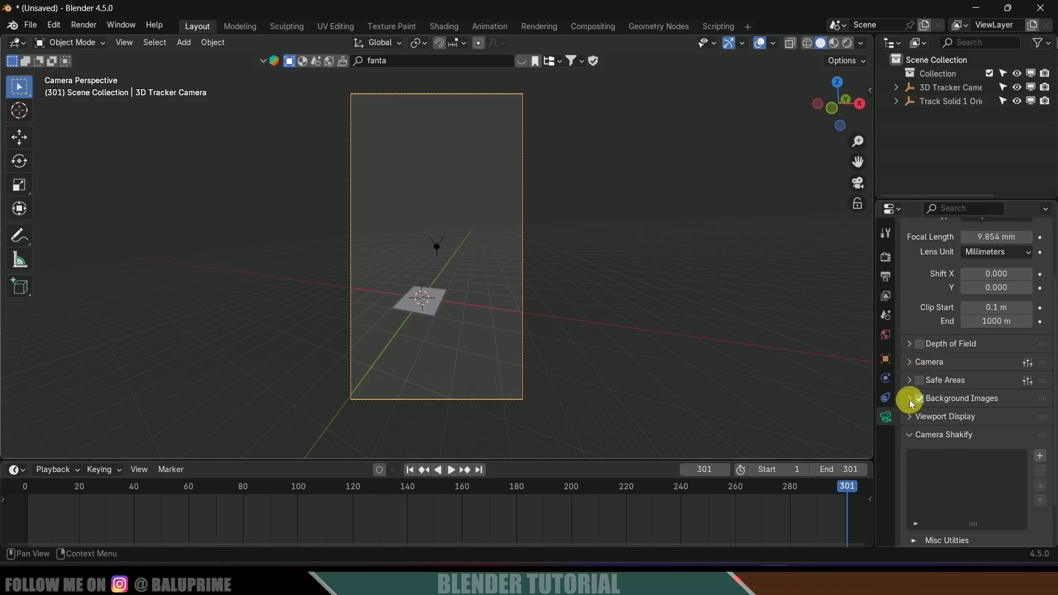
pyautogui.click(910, 402)
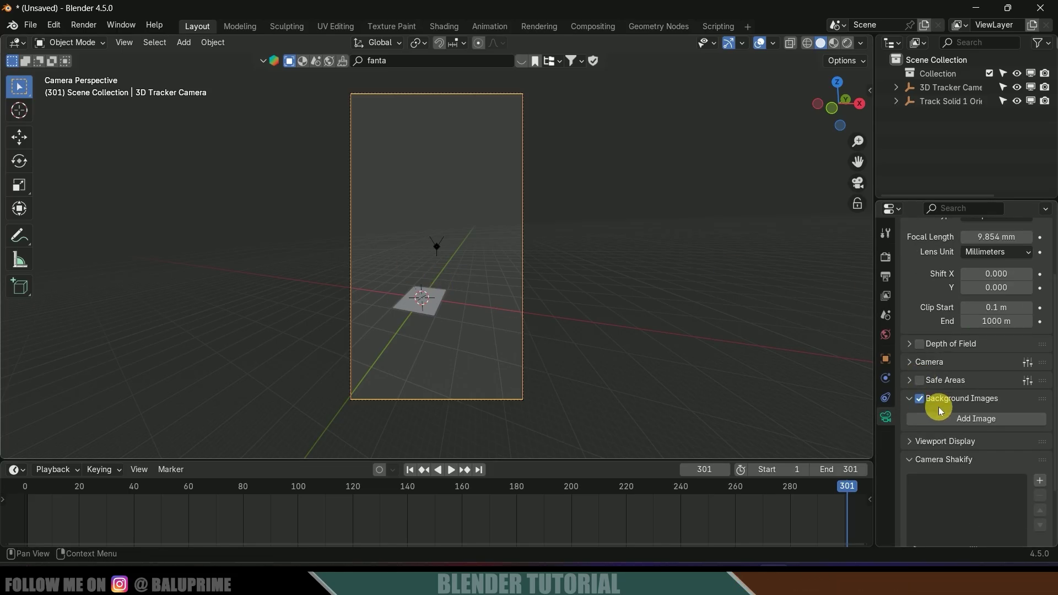
pyautogui.scroll(-2, 1009, 406)
pyautogui.click(984, 364)
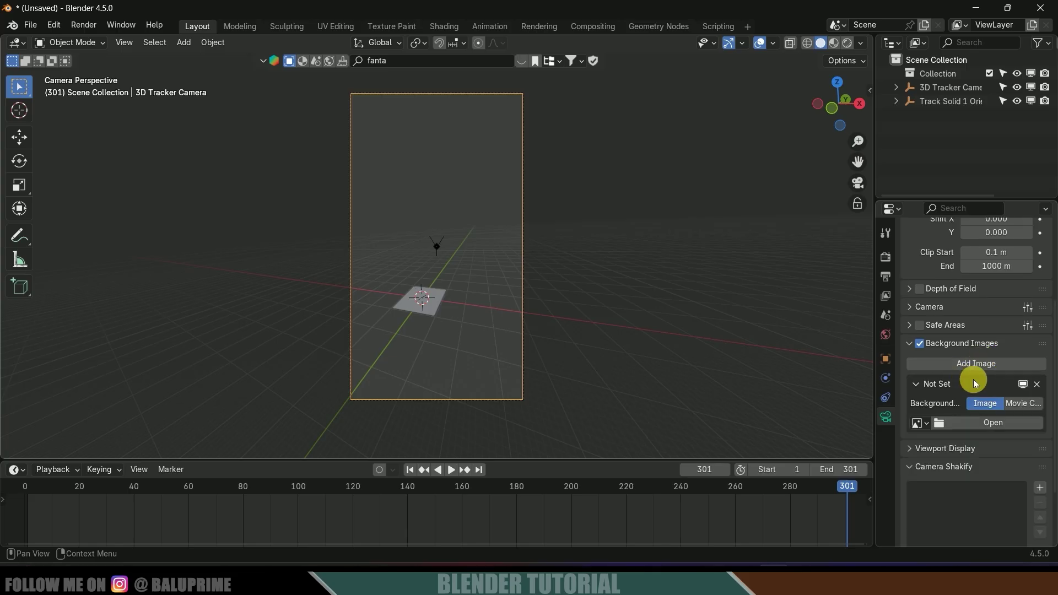
pyautogui.moveTo(880, 384); pyautogui.dragTo(842, 380)
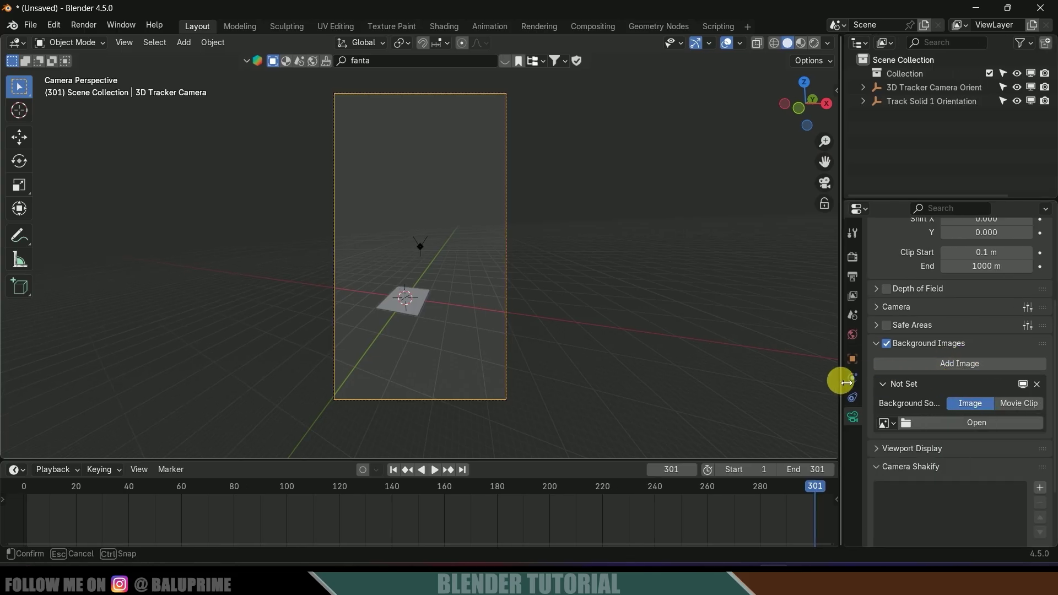
# - Load 284568_small.mp4 as a Movie Clip background at opacity 1.0, back at frame 1
pyautogui.click(1019, 406)
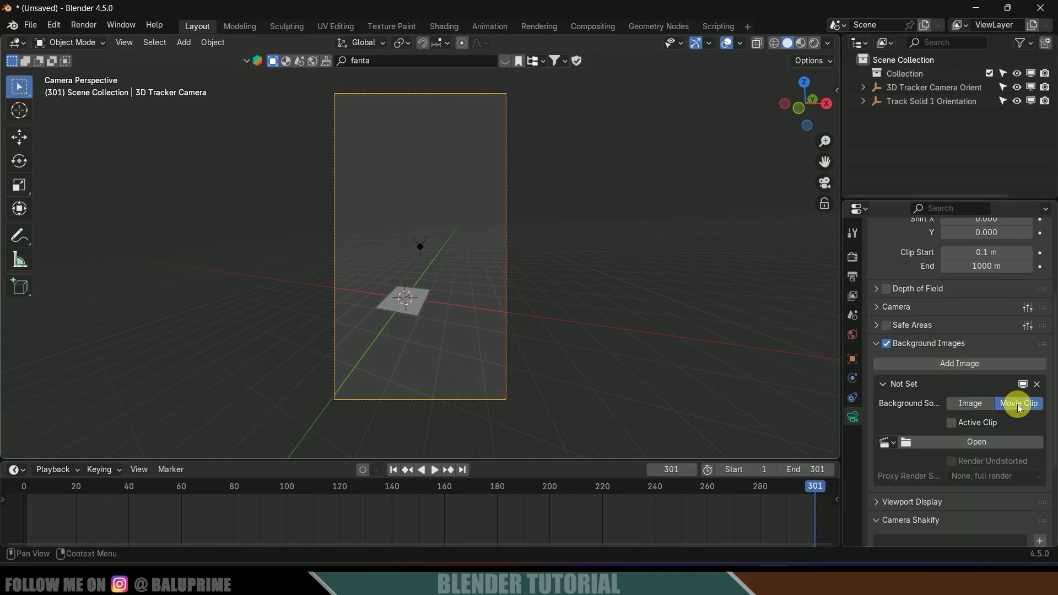
pyautogui.click(988, 444)
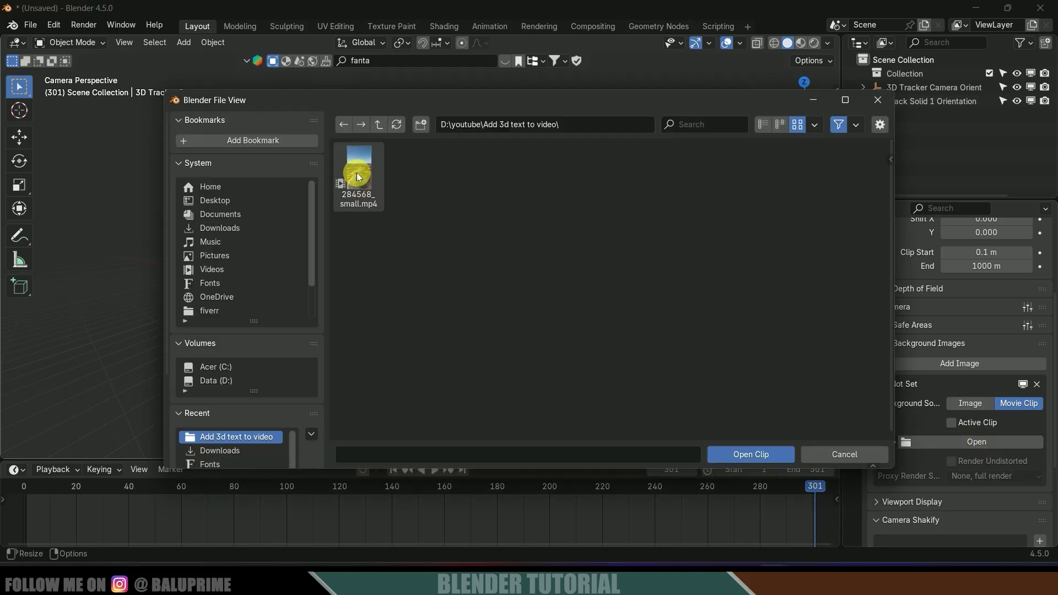
pyautogui.click(359, 174)
pyautogui.click(750, 454)
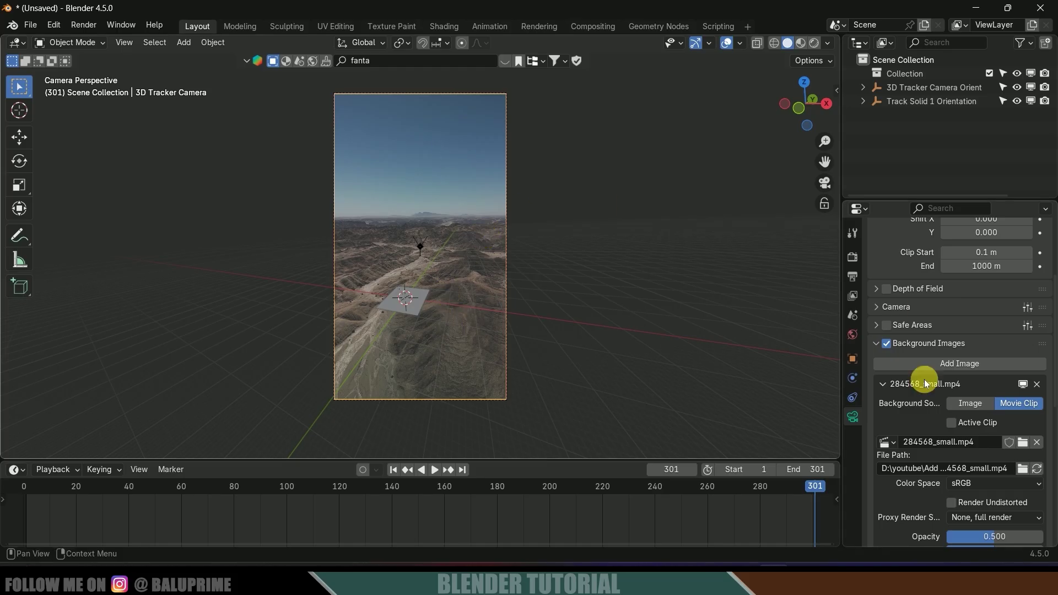
pyautogui.scroll(-4, 885, 503)
pyautogui.moveTo(965, 454); pyautogui.dragTo(1031, 454)
pyautogui.hotkey('shift', 'Left')
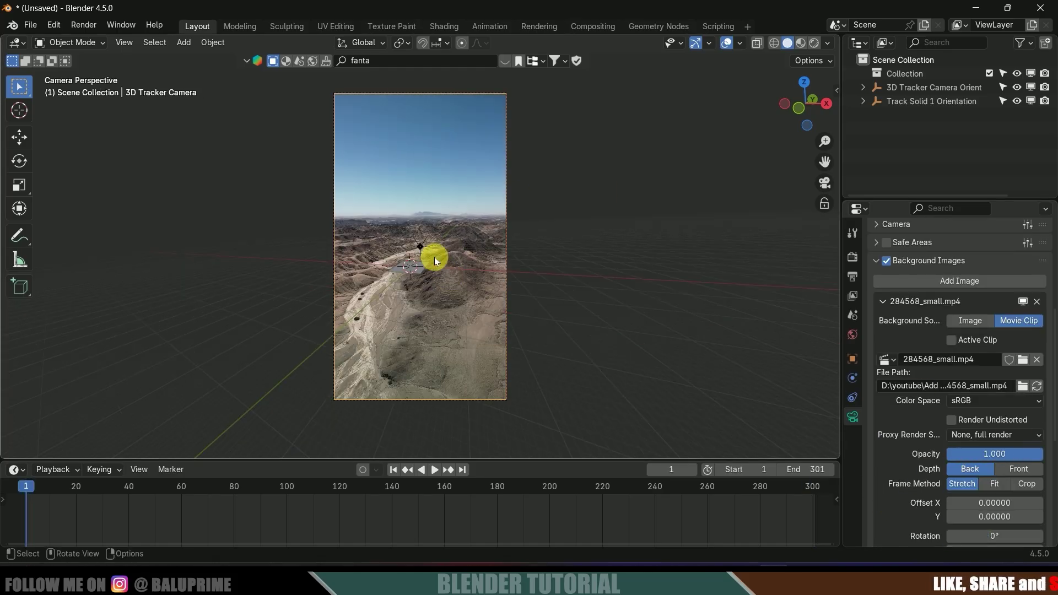
# - Shift the camera orientation empty's keyframes one frame later so they start at frame 1
pyautogui.click(418, 247)
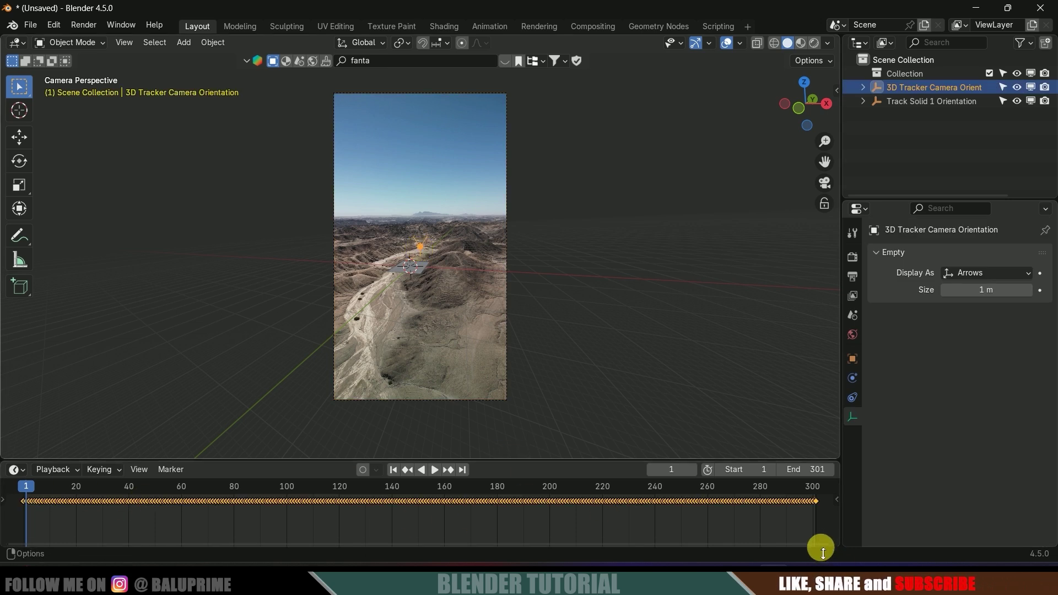
pyautogui.scroll(10, 708, 544)
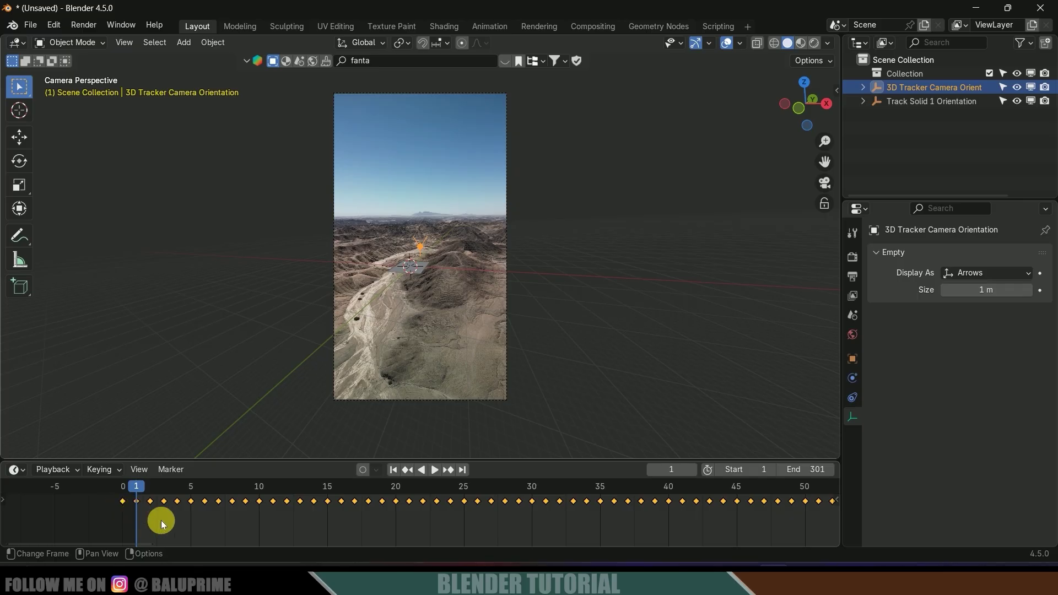
pyautogui.click(203, 360)
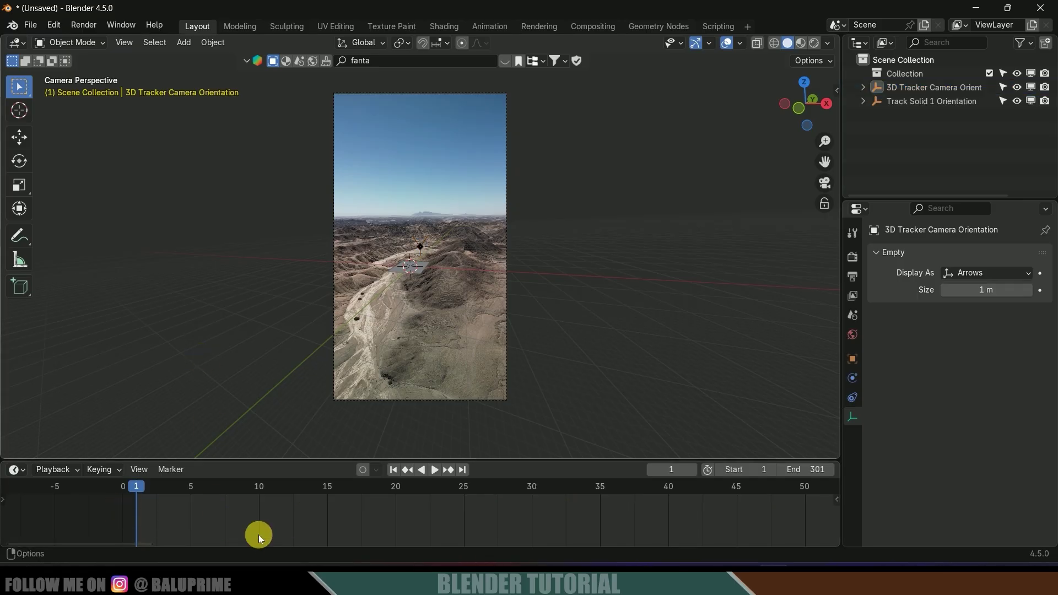
pyautogui.click(418, 245)
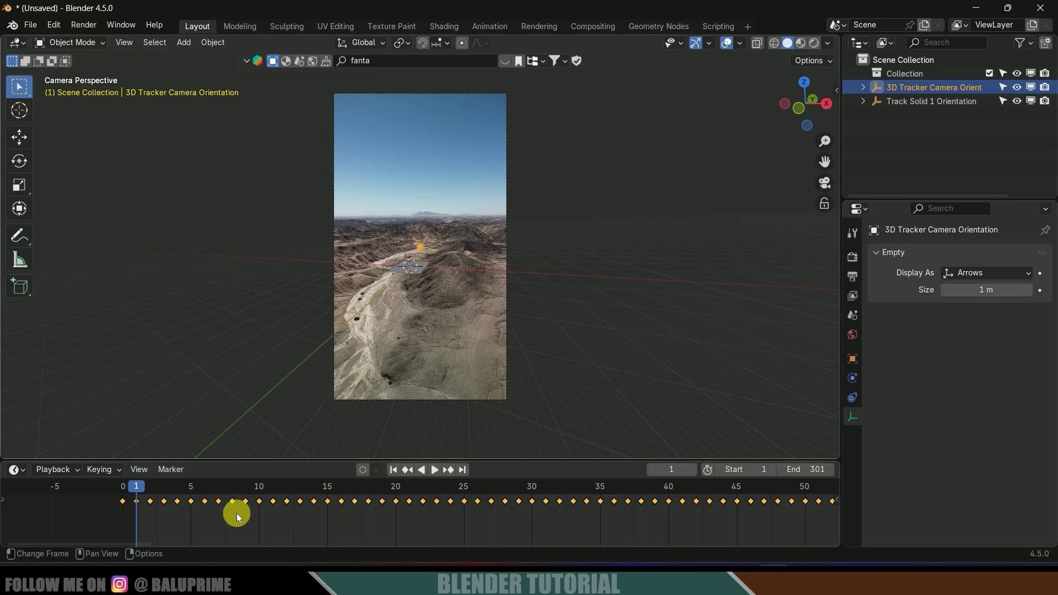
pyautogui.press('g')
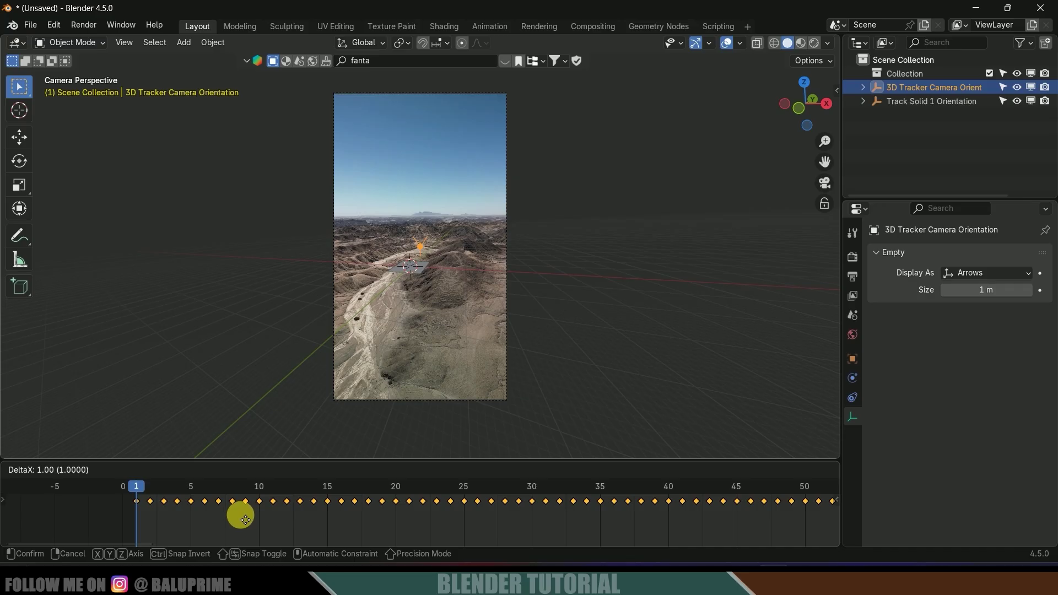
pyautogui.click(244, 519)
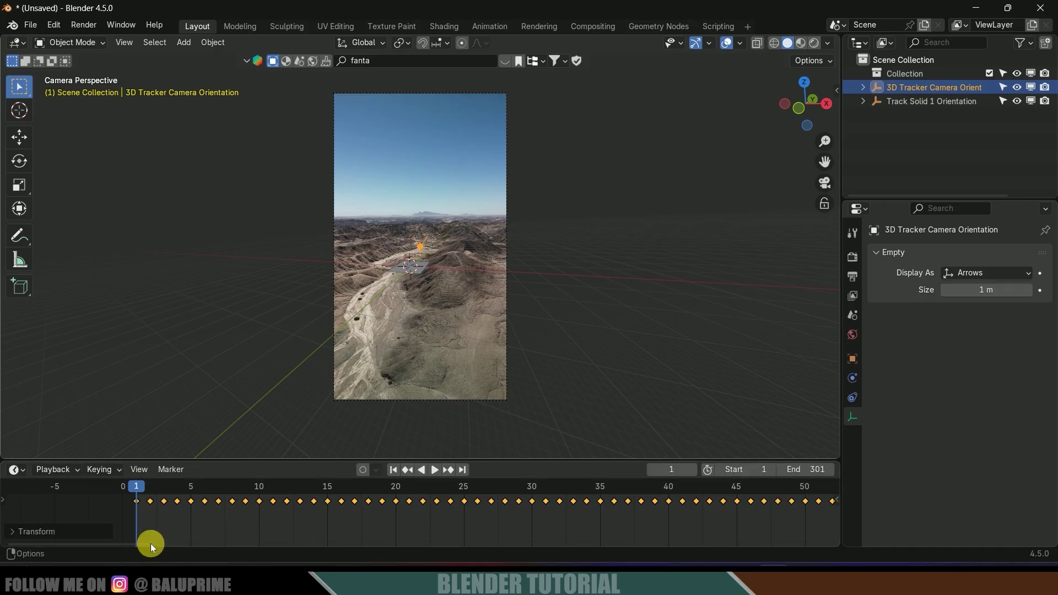
# - Play the tracked camera over frames 1–300 and stop at frame 136
pyautogui.moveTo(150, 544); pyautogui.dragTo(838, 545)
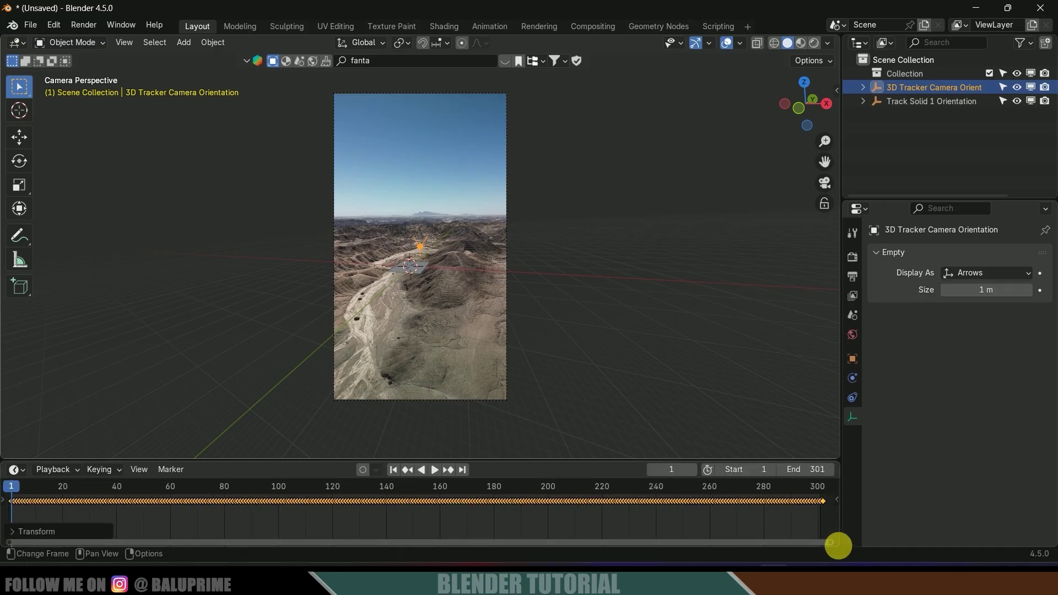
pyautogui.press('space')
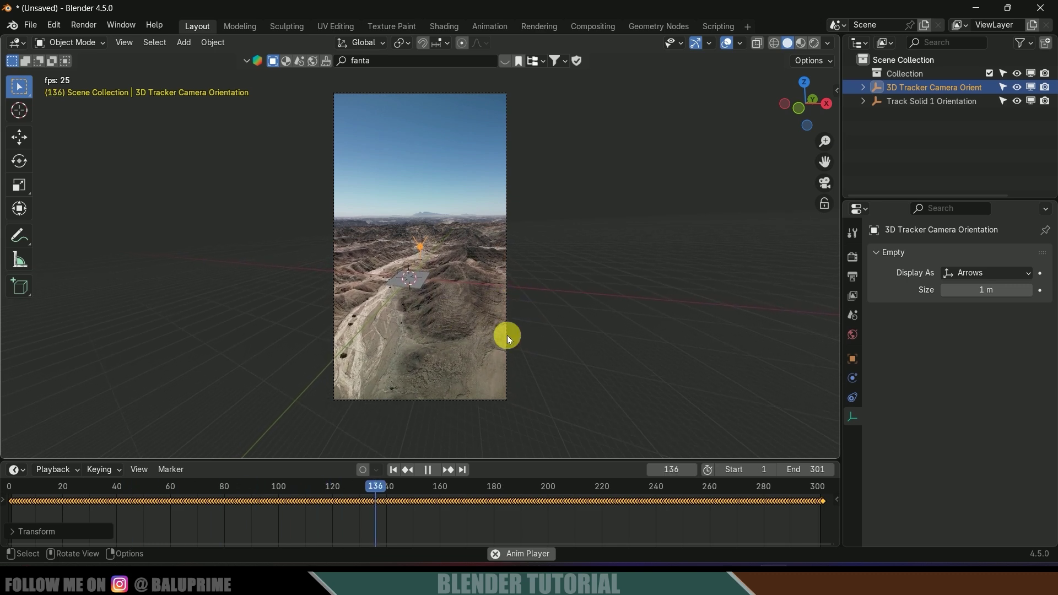
pyautogui.press('space')
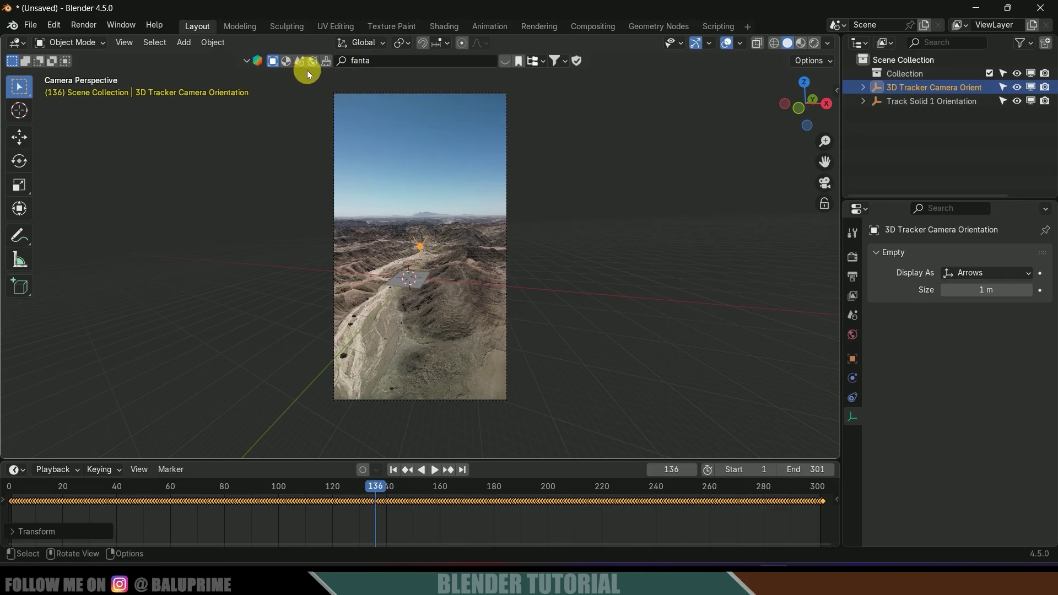
# - Search the asset library for 'fanta' and drag the Fanta can into the 3D viewport
pyautogui.click(386, 68)
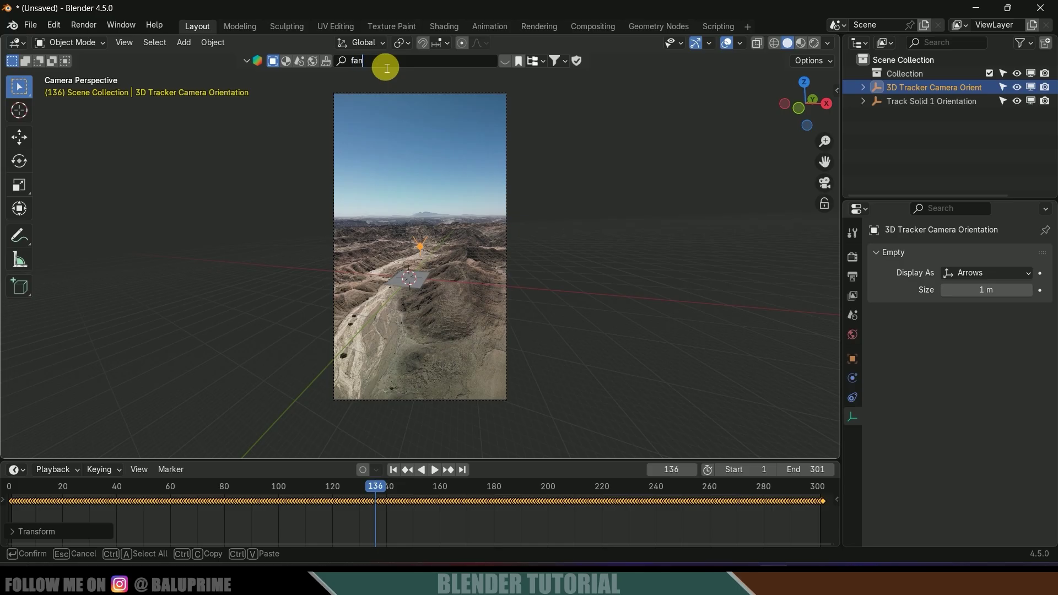
pyautogui.press('Return')
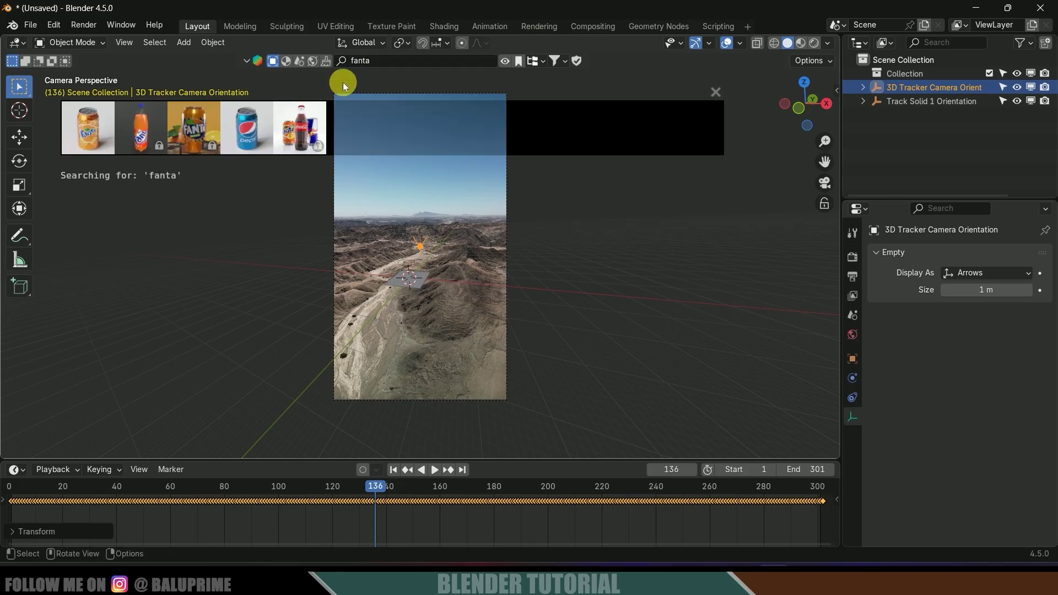
pyautogui.moveTo(105, 129)
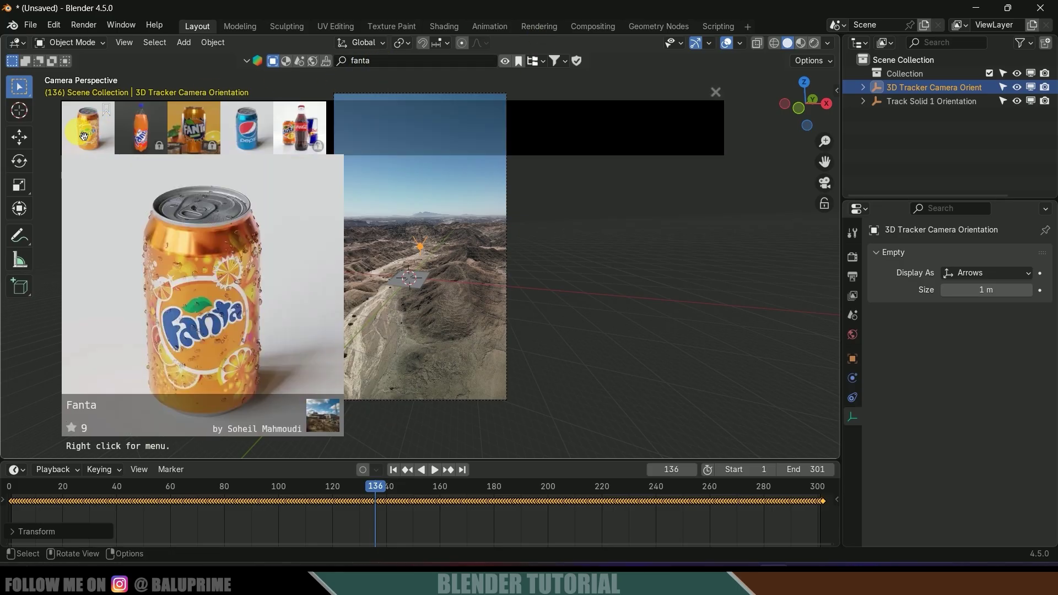
pyautogui.moveTo(94, 127); pyautogui.dragTo(408, 286)
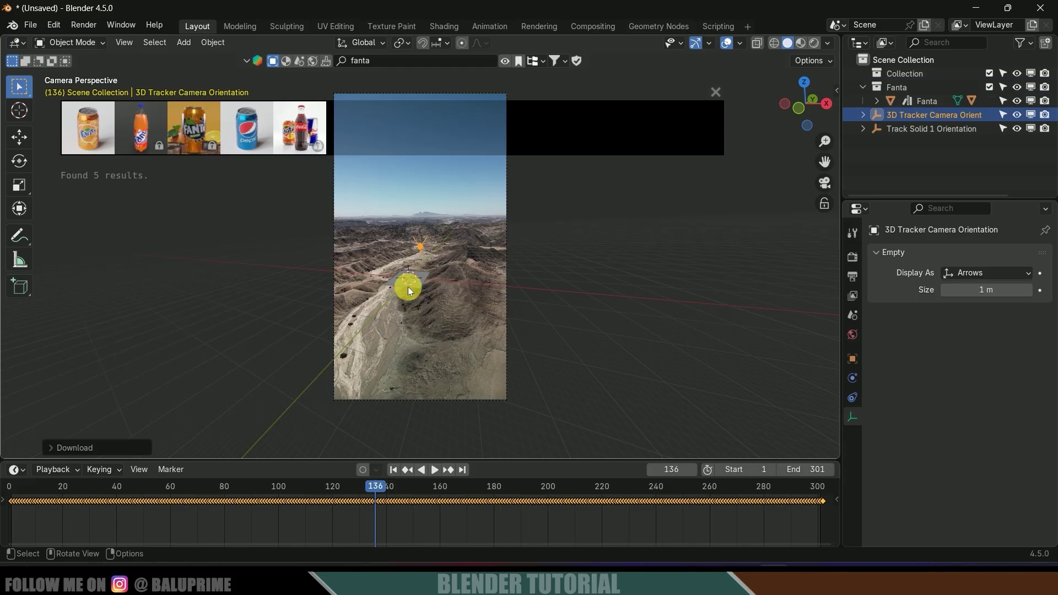
# - Select the Fanta object and scale the can up to 7.932
pyautogui.click(927, 102)
pyautogui.click(901, 88)
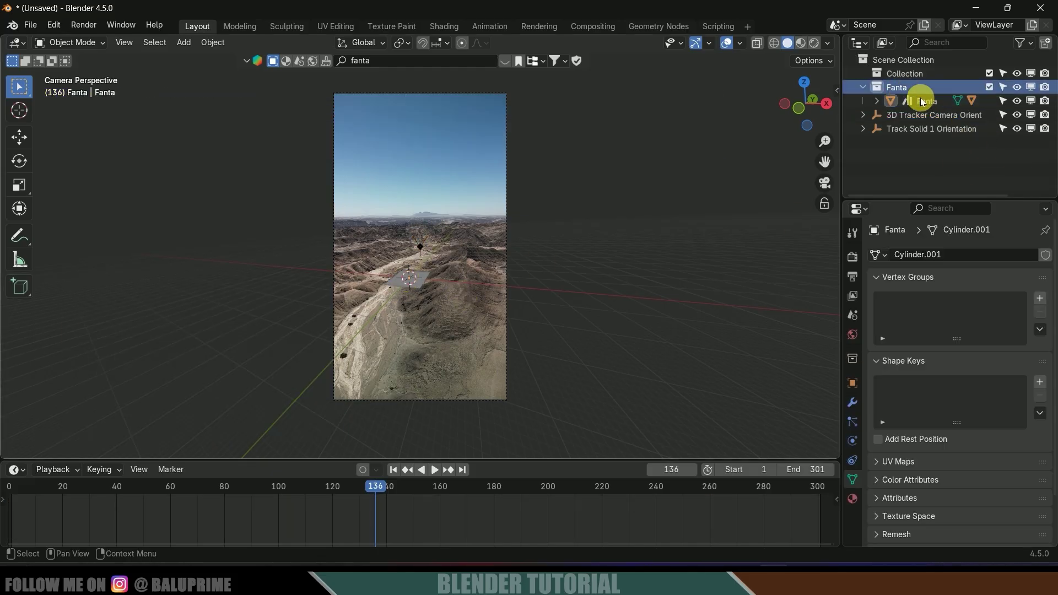
pyautogui.rightClick(921, 101)
pyautogui.click(876, 114)
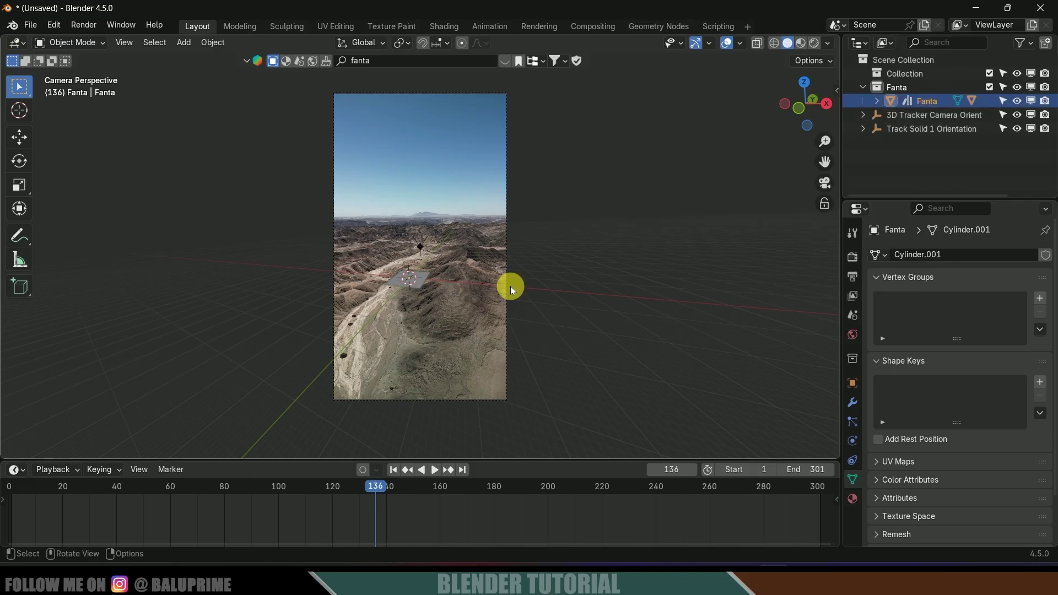
pyautogui.press('s')
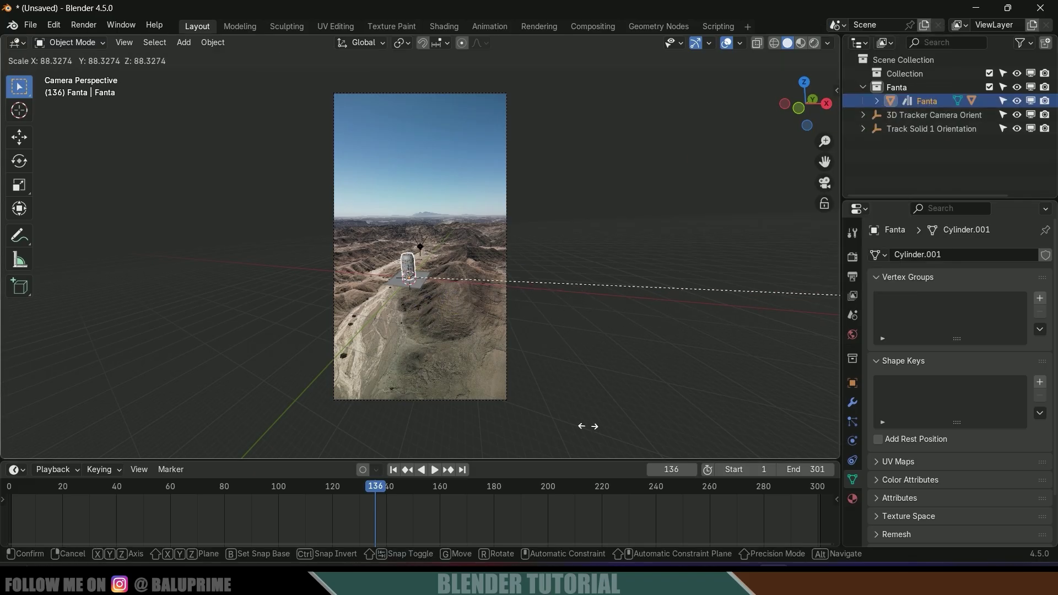
pyautogui.click(416, 428)
pyautogui.press('s')
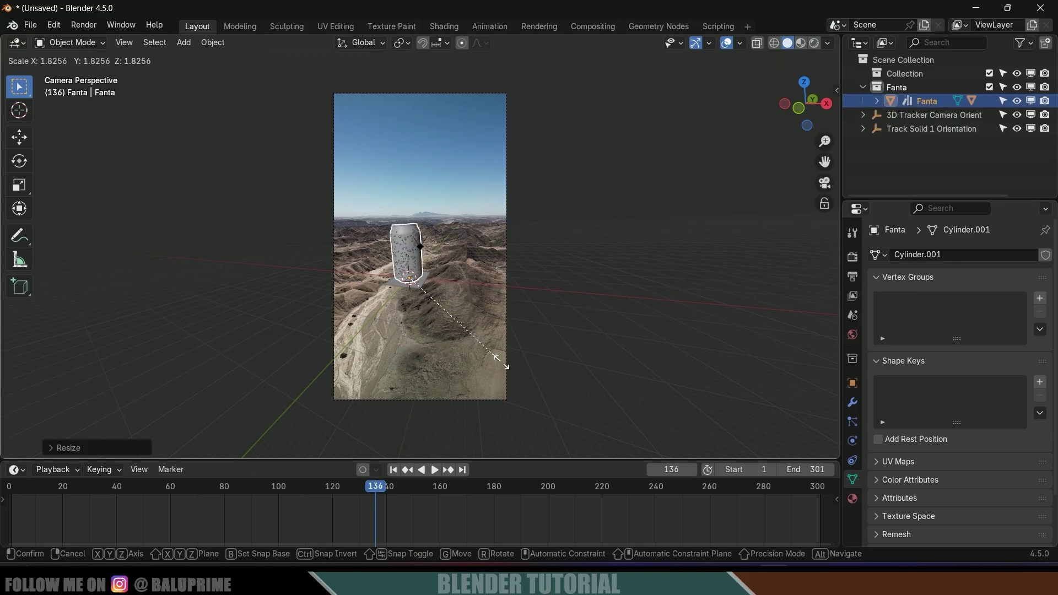
pyautogui.click(540, 378)
# - Raise the can to 3.3221, 5.0168, 10.208 m above the ground and check it from frame 1
pyautogui.click(25, 140)
pyautogui.moveTo(421, 233); pyautogui.dragTo(473, 259)
pyautogui.press('space')
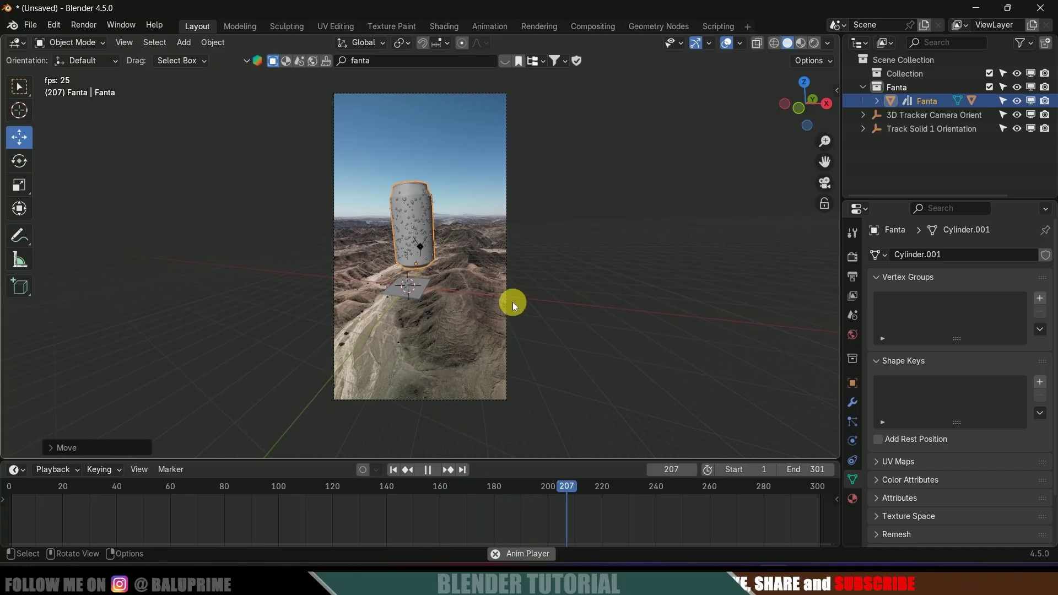
pyautogui.press('space')
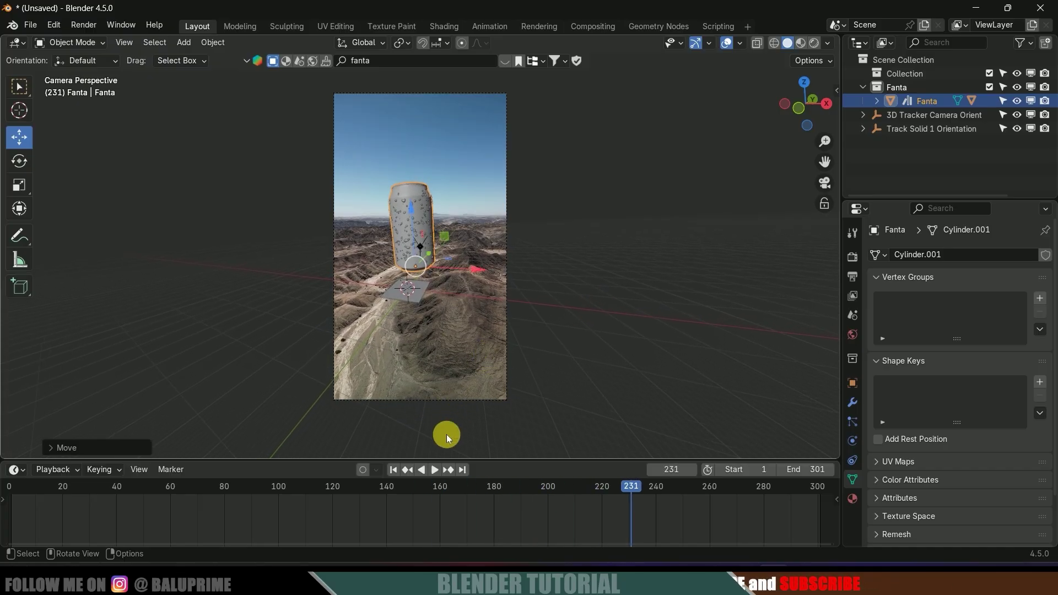
pyautogui.click(393, 469)
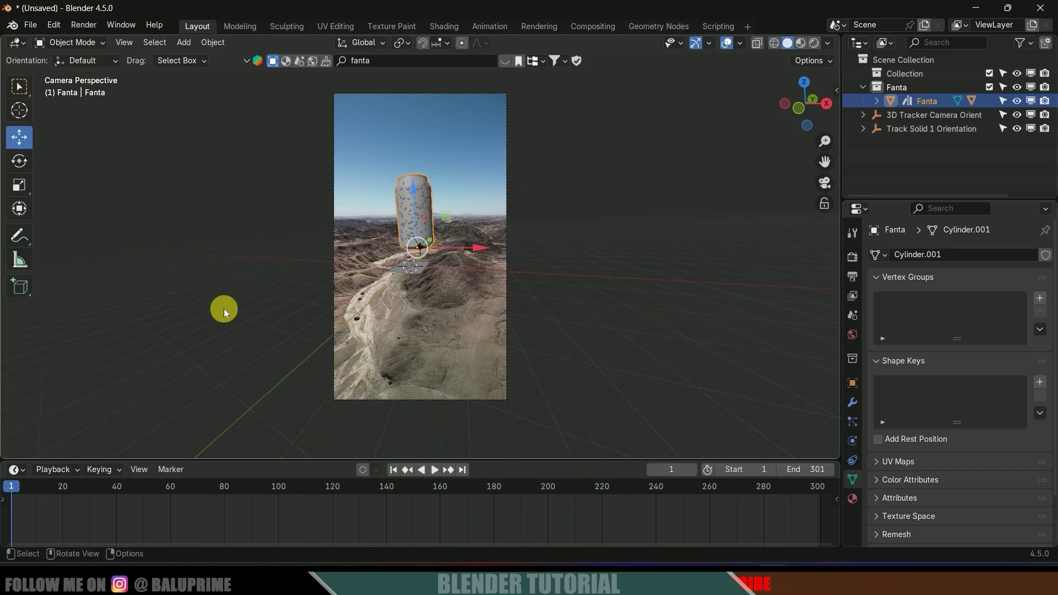
pyautogui.click(853, 384)
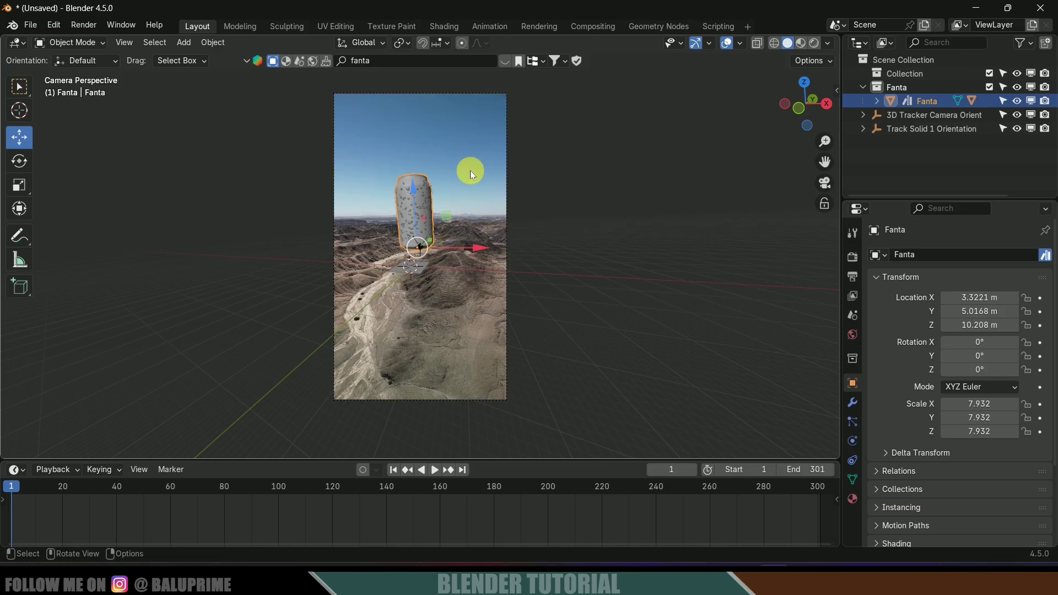
# - Snap the cursor to the can, add a Plain Axes Empty there and scale it to 33.158
pyautogui.hotkey('shift', 's')
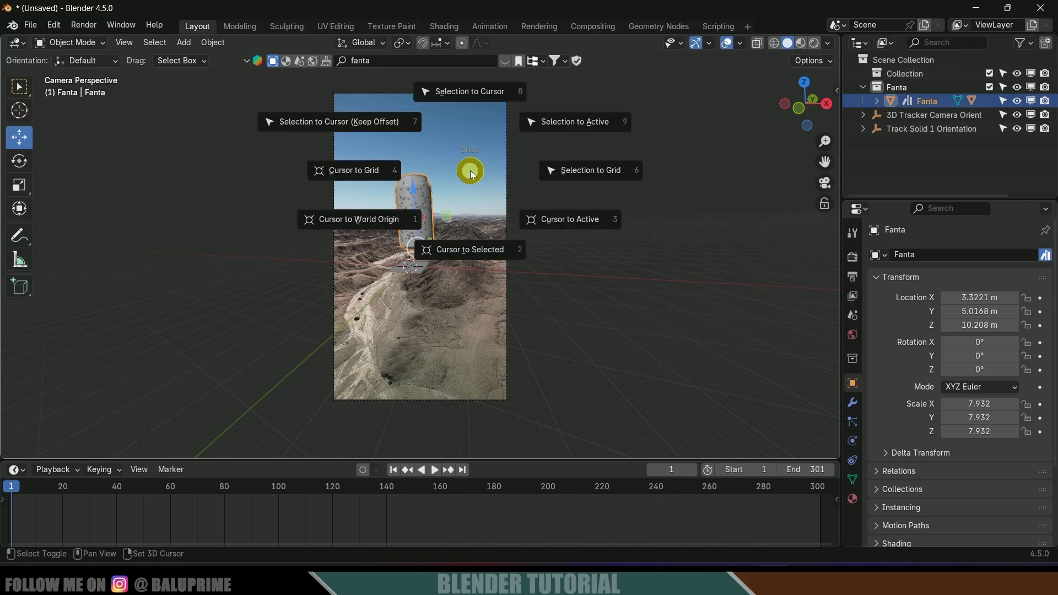
pyautogui.click(474, 246)
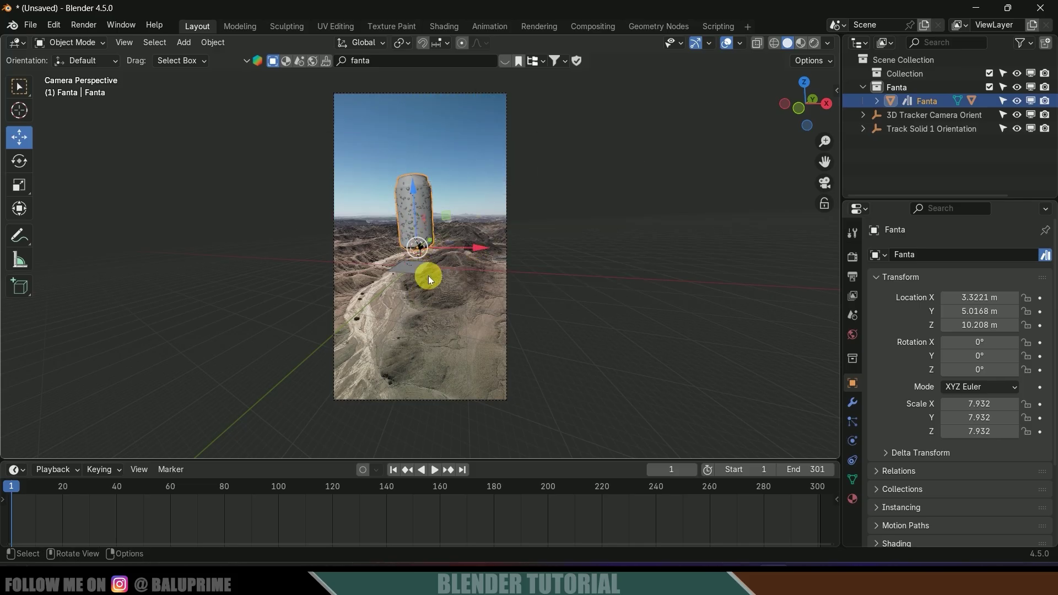
pyautogui.hotkey('shift', 'a')
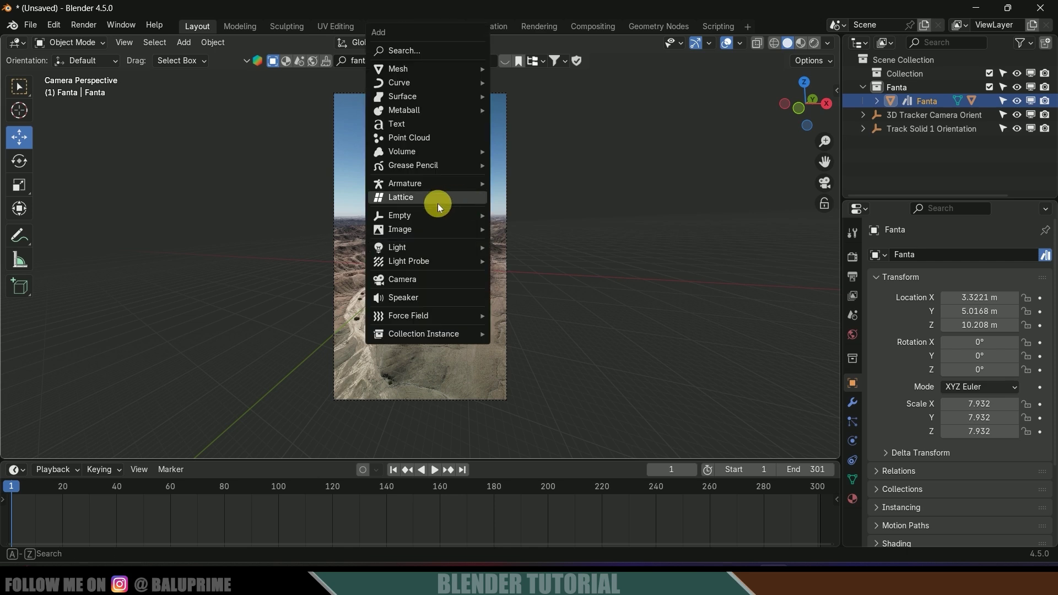
pyautogui.moveTo(430, 214)
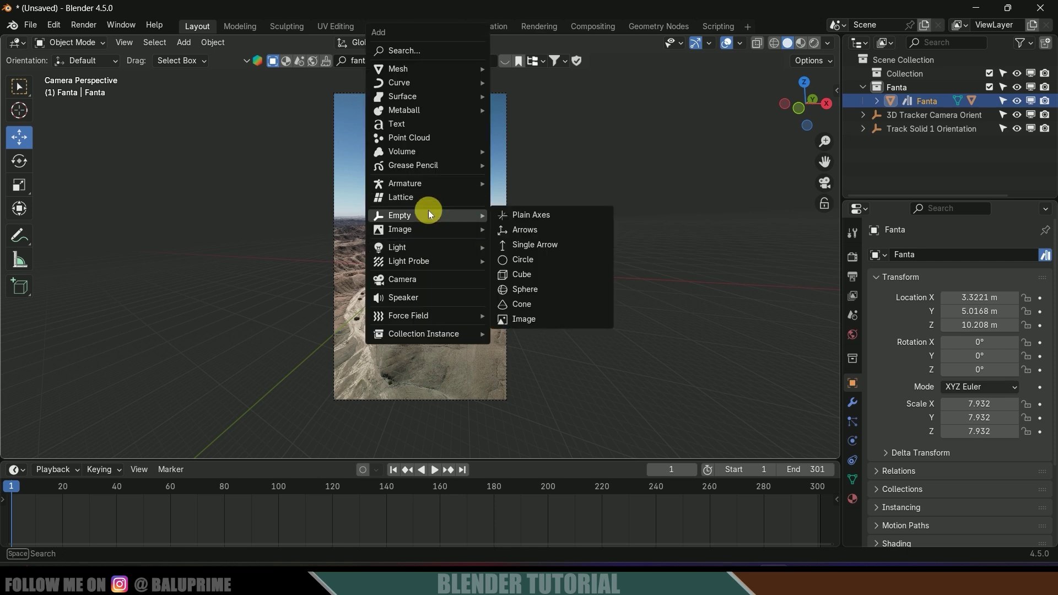
pyautogui.click(530, 216)
pyautogui.press('s')
pyautogui.click(818, 432)
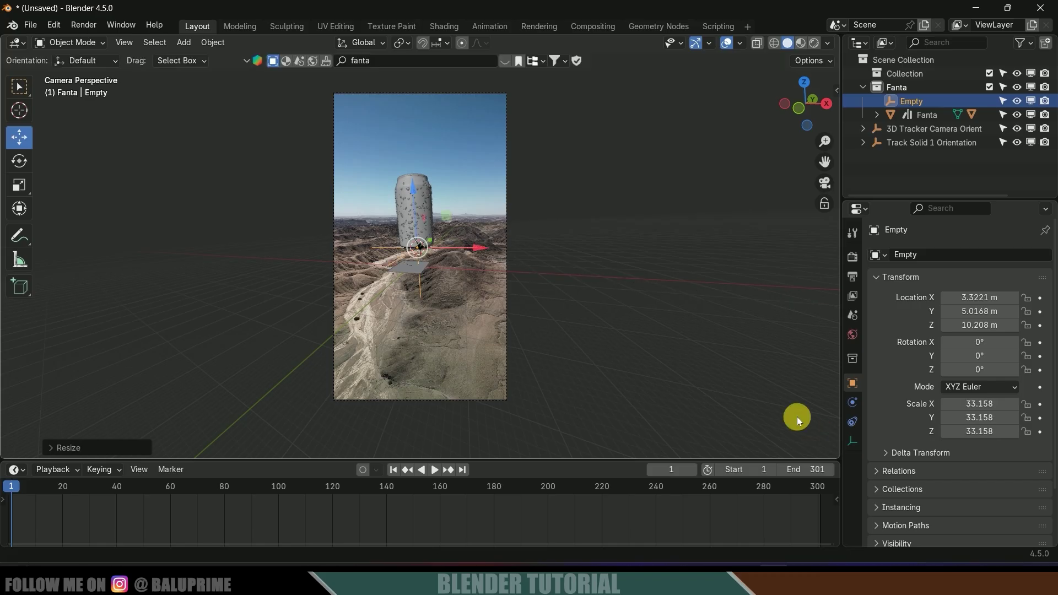
# - Parent the Fanta can to the Empty with Object (Keep Transform)
pyautogui.scroll(5, 675, 329)
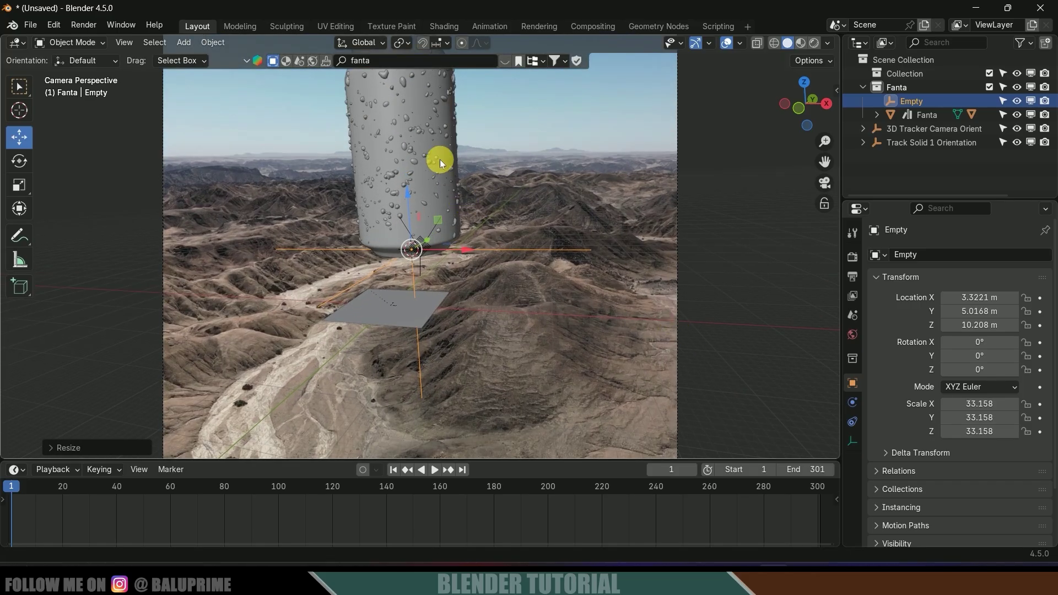
pyautogui.click(440, 160)
pyautogui.moveTo(440, 160); pyautogui.dragTo(433, 194, button='middle')
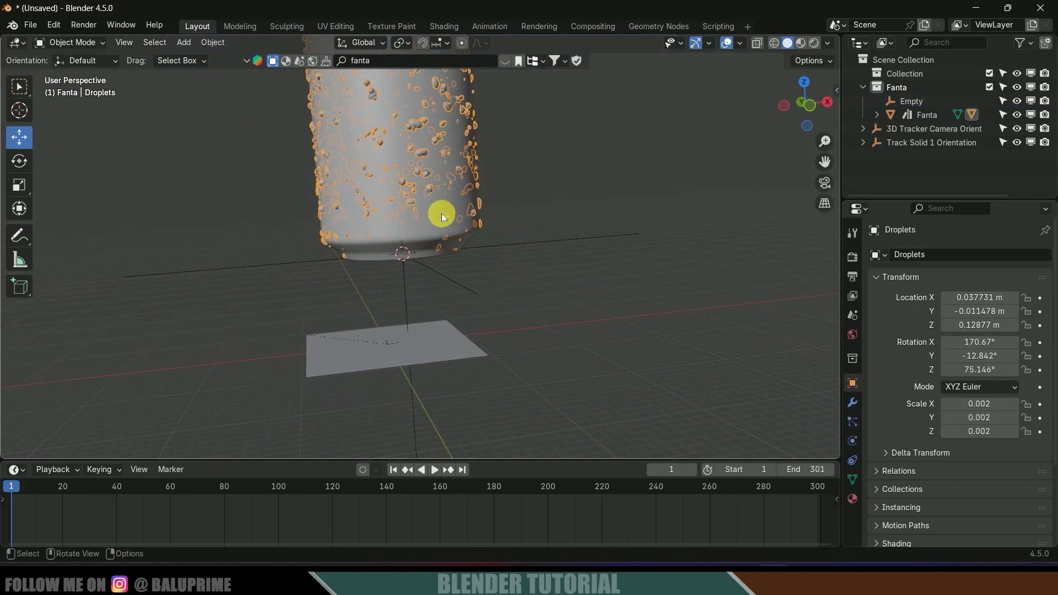
pyautogui.click(432, 230)
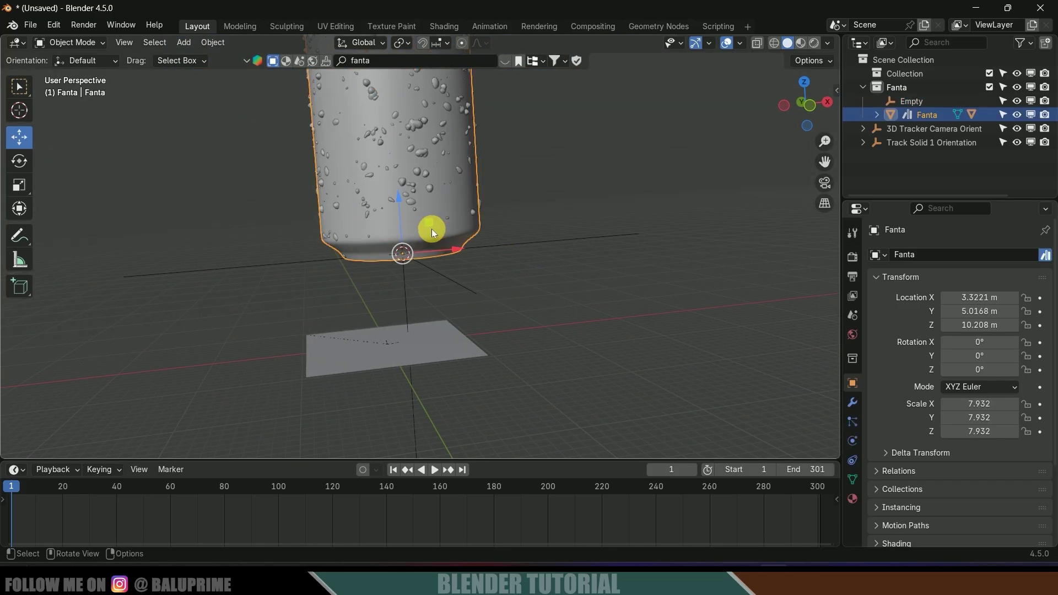
pyautogui.keyDown('shift'); pyautogui.click(544, 243); pyautogui.keyUp('shift')
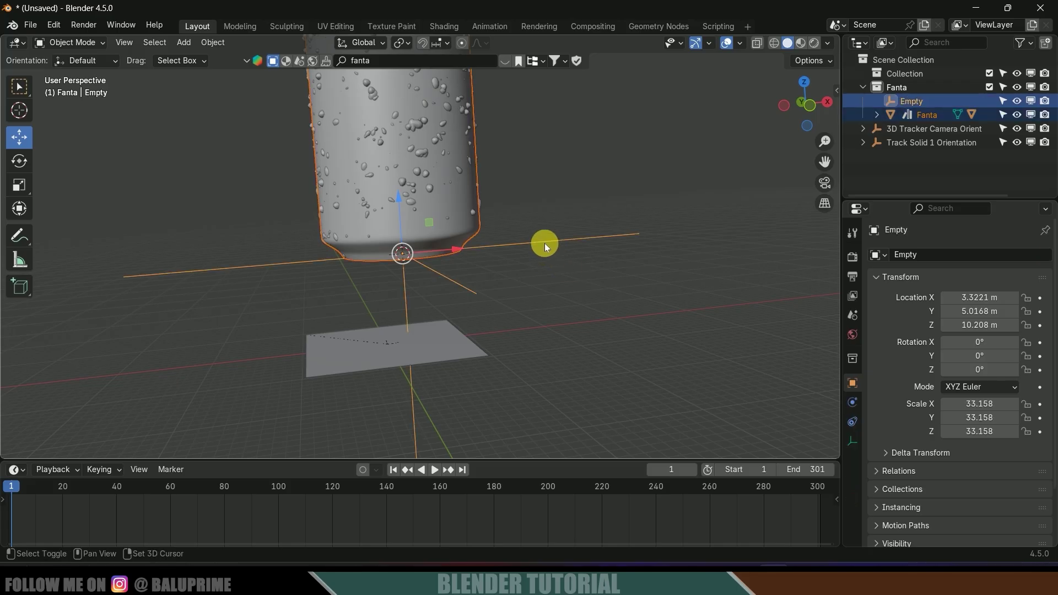
pyautogui.hotkey('ctrl', 'p')
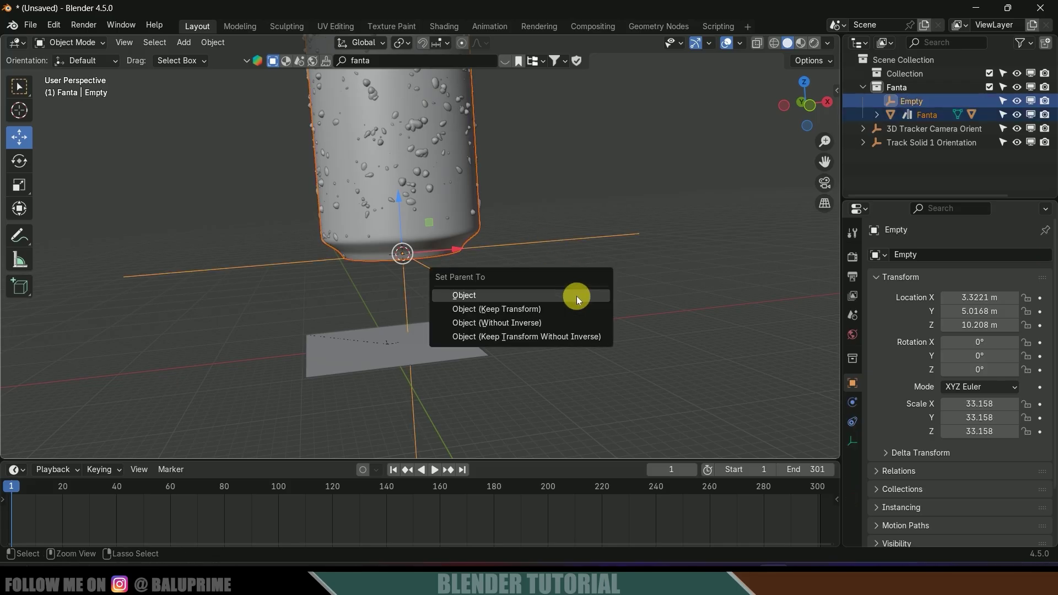
pyautogui.click(500, 311)
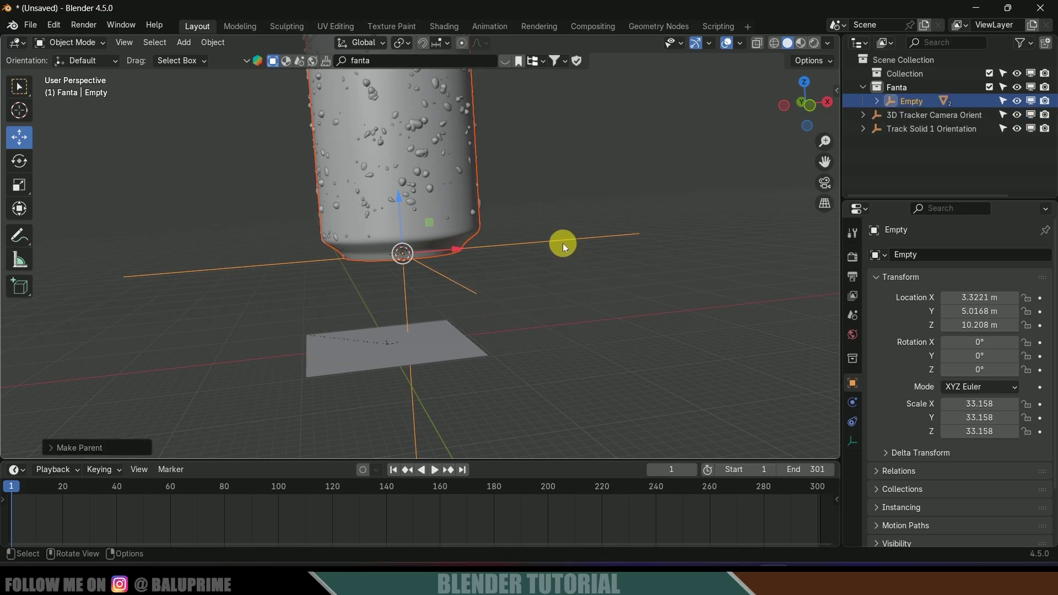
# - Reset the Empty's Z rotation to 0° and keyframe it at frame 1
pyautogui.press('g')
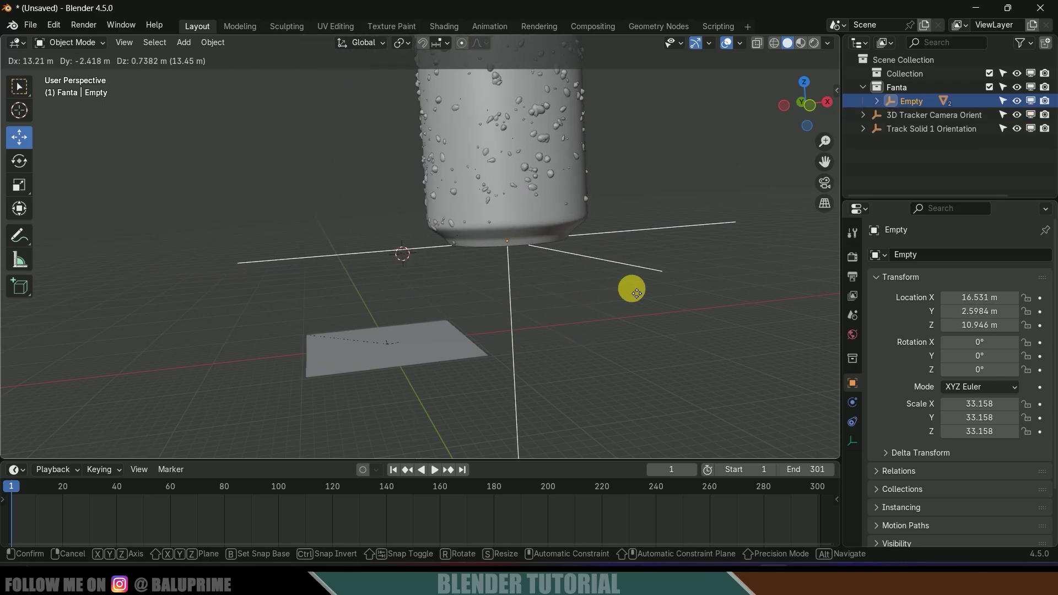
pyautogui.rightClick(683, 325)
pyautogui.scroll(-5, 683, 325)
pyautogui.moveTo(545, 382); pyautogui.dragTo(564, 363, button='middle')
pyautogui.scroll(2, 583, 360)
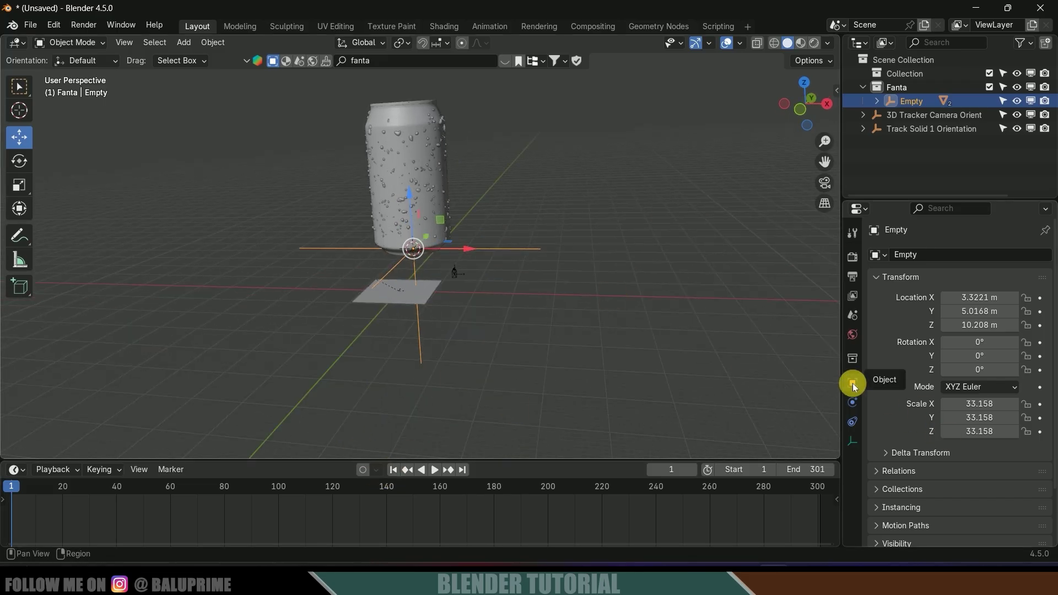
pyautogui.moveTo(980, 370)
pyautogui.mouseDown()
pyautogui.moveTo(1003, 370)
pyautogui.moveTo(982, 369)
pyautogui.mouseUp()
pyautogui.click(971, 369)
pyautogui.write('0d')
pyautogui.press('Return')
pyautogui.click(1040, 370)
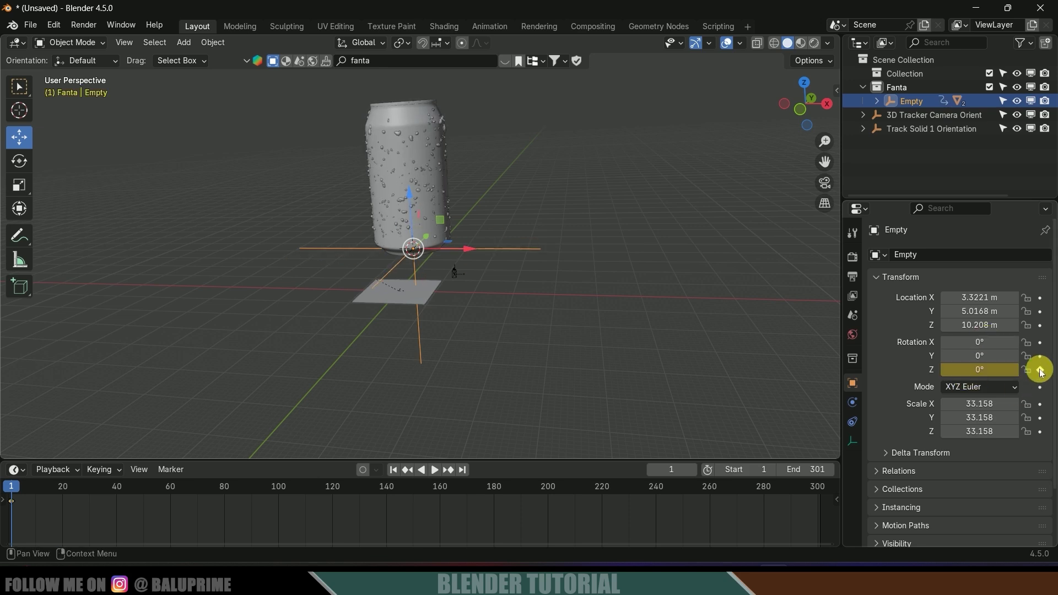
# - At frame 301, set the Empty's Z rotation to -360° and preview the spin
pyautogui.click(463, 469)
pyautogui.moveTo(992, 369)
pyautogui.mouseDown()
pyautogui.moveTo(1047, 369)
pyautogui.moveTo(978, 377)
pyautogui.mouseUp()
pyautogui.click(979, 377)
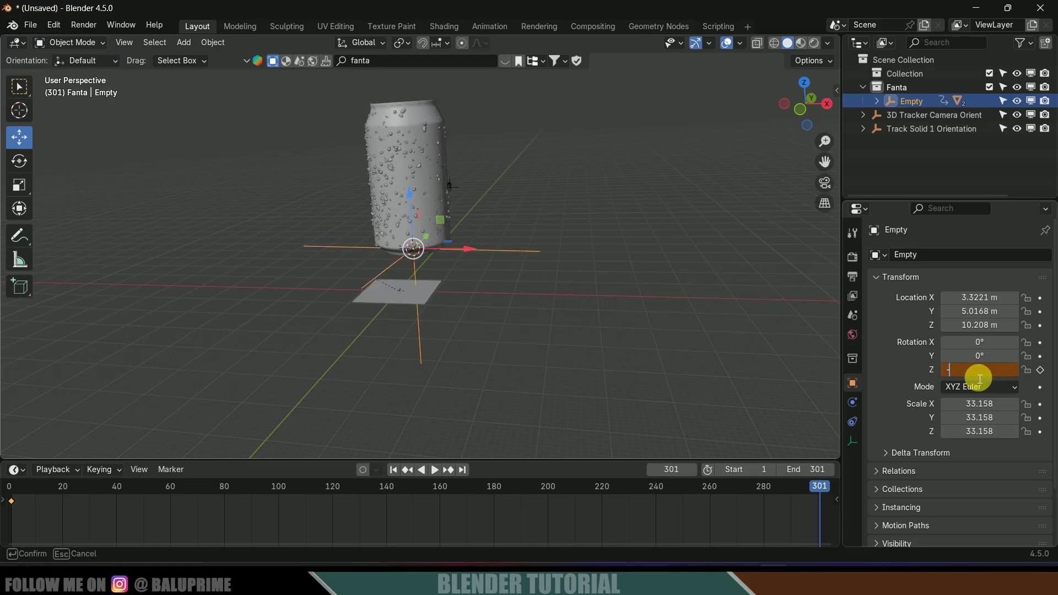
pyautogui.press('Return')
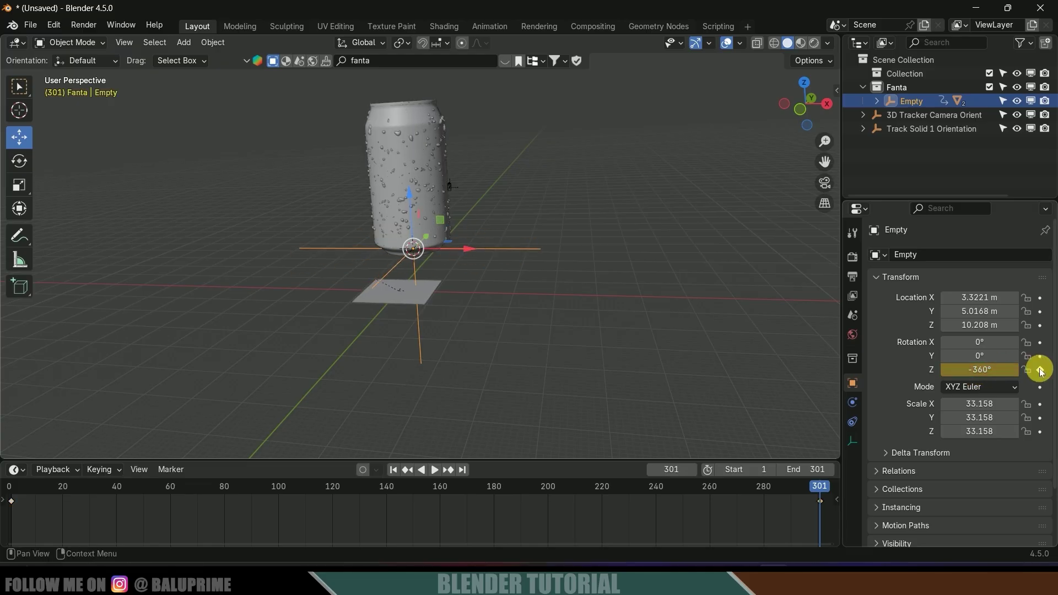
pyautogui.press('space')
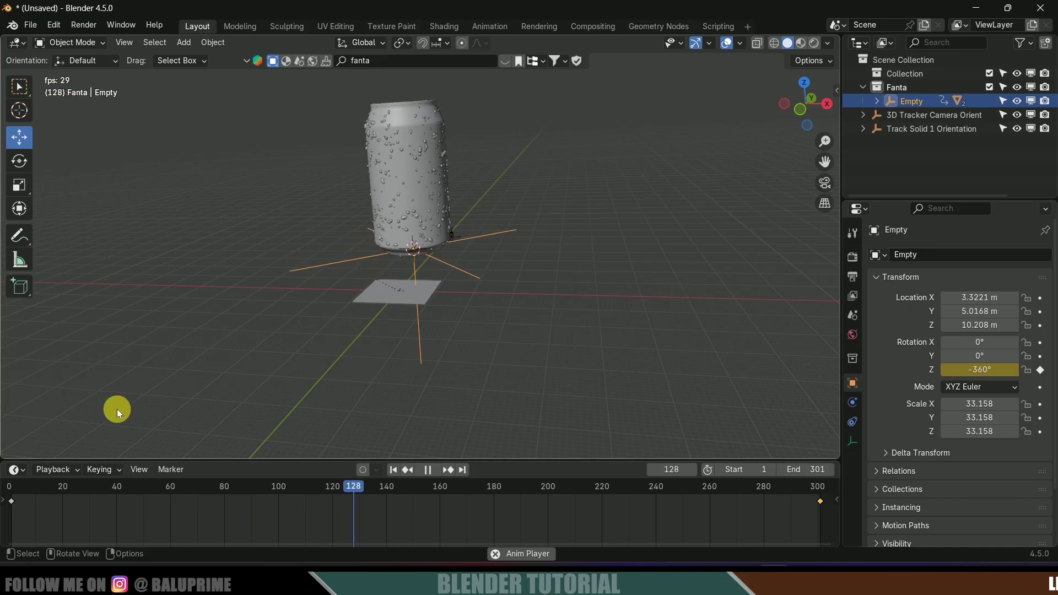
pyautogui.press('space')
pyautogui.click(393, 469)
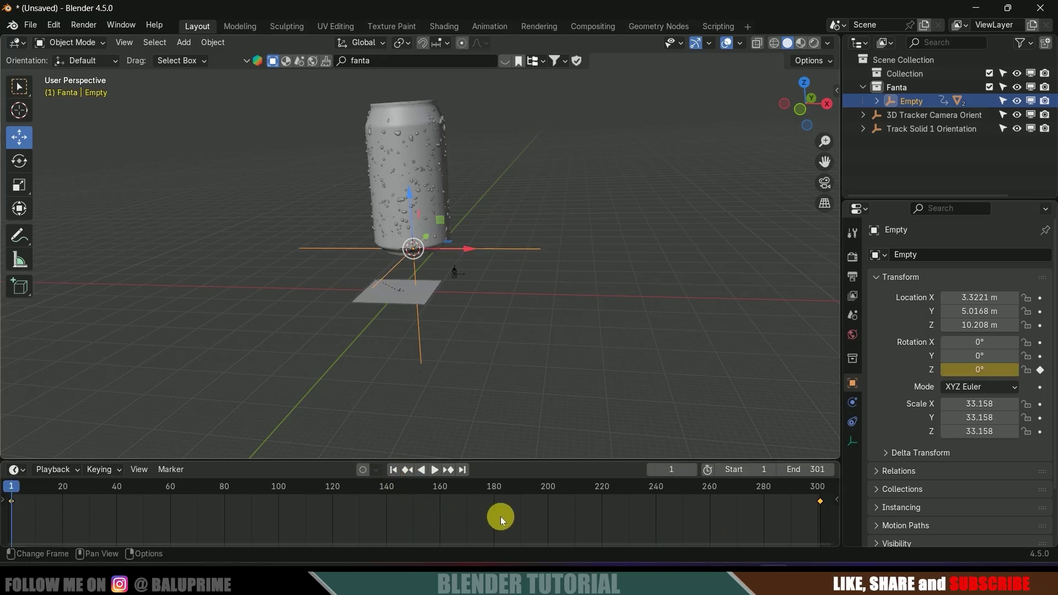
# - Make the rotation keys Linear and preview the steady spin through the scene camera
pyautogui.press('t')
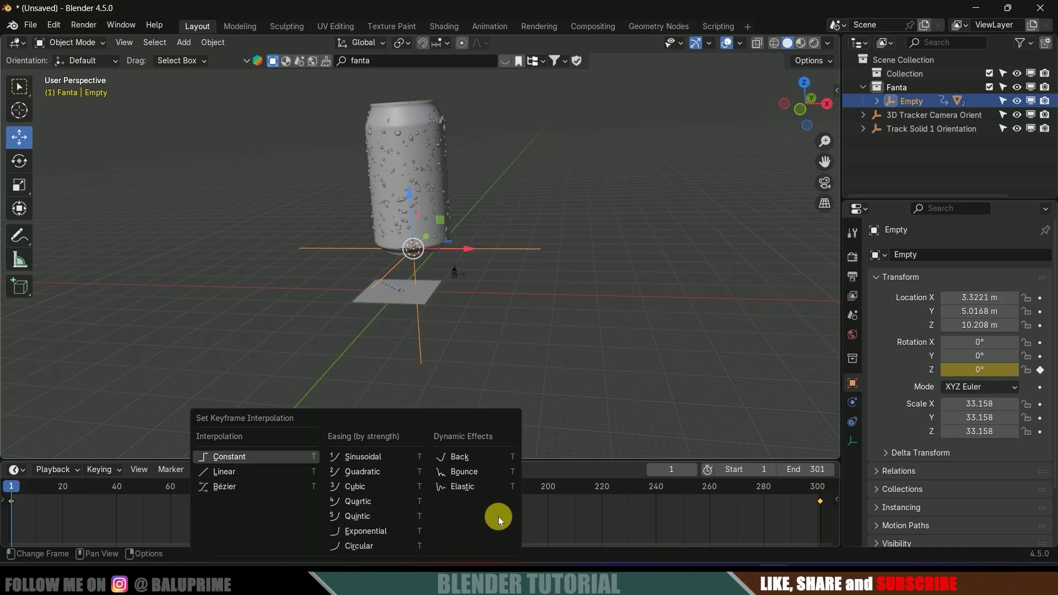
pyautogui.click(227, 473)
pyautogui.press('space')
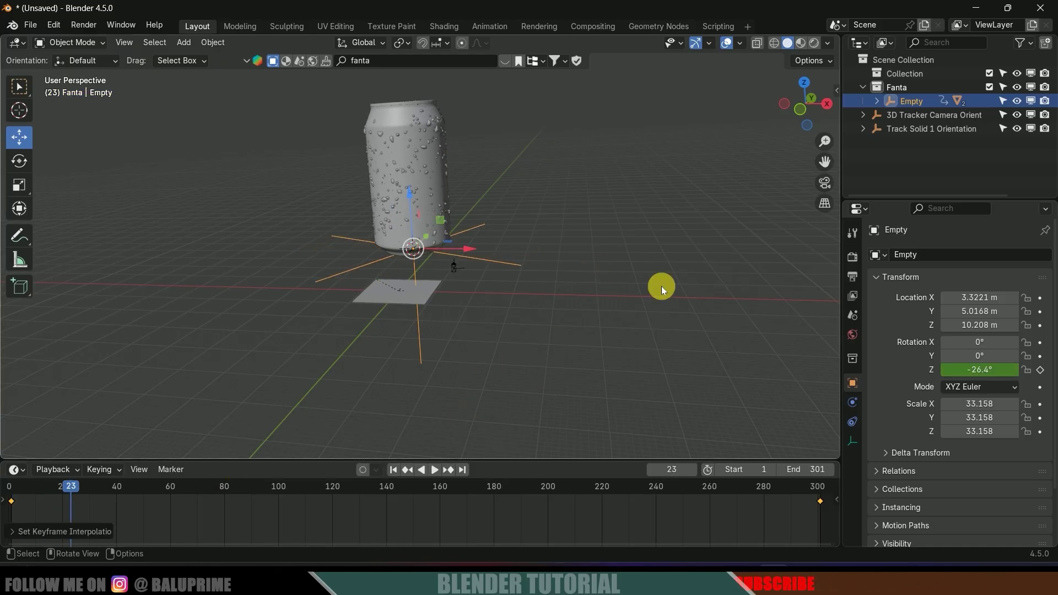
pyautogui.press('KP_0')
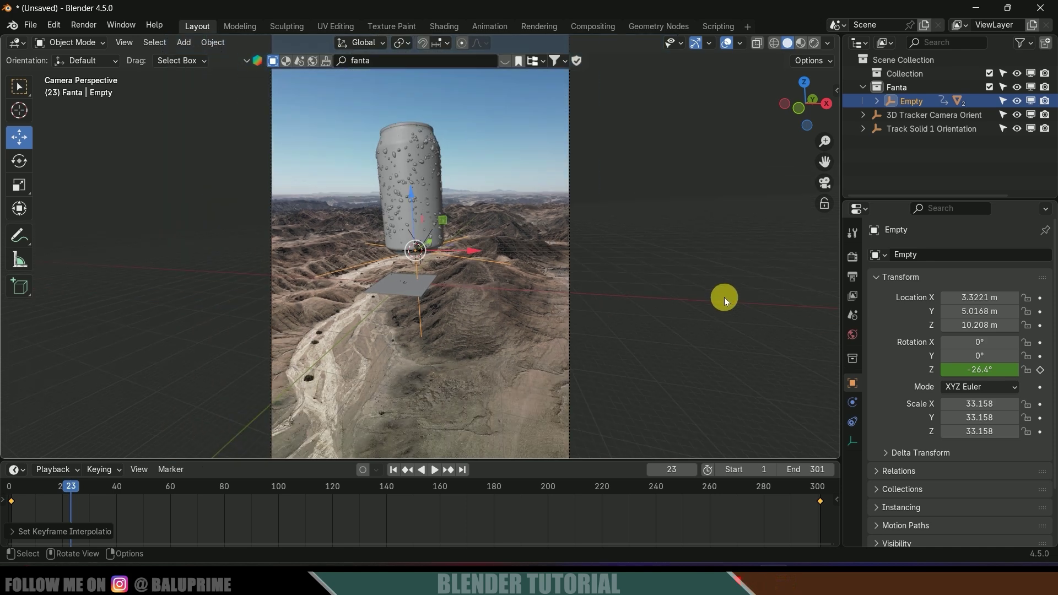
pyautogui.press('space')
pyautogui.scroll(1, 692, 289)
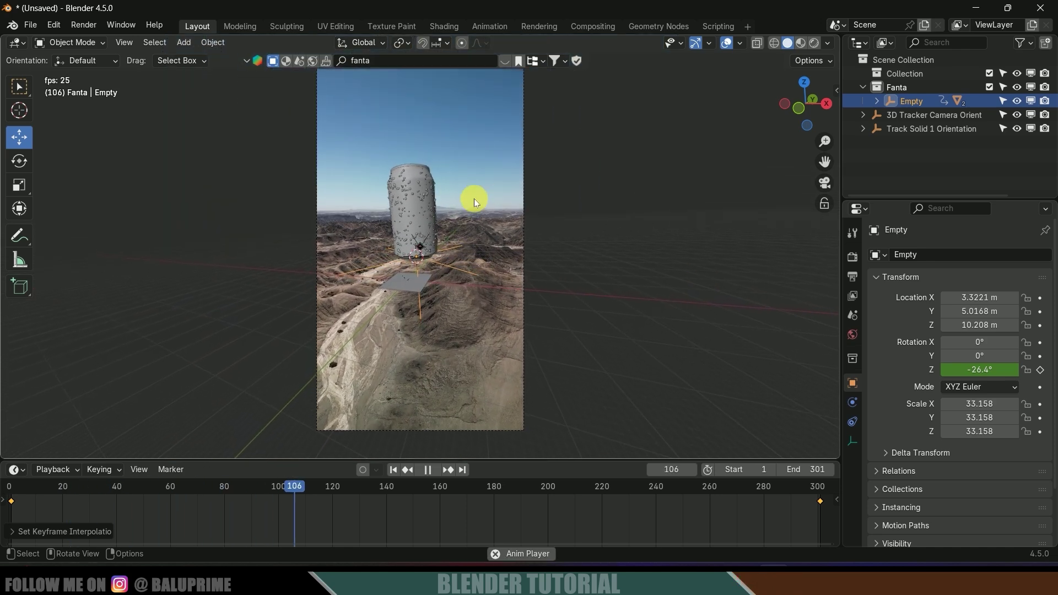
pyautogui.click(427, 469)
pyautogui.click(393, 469)
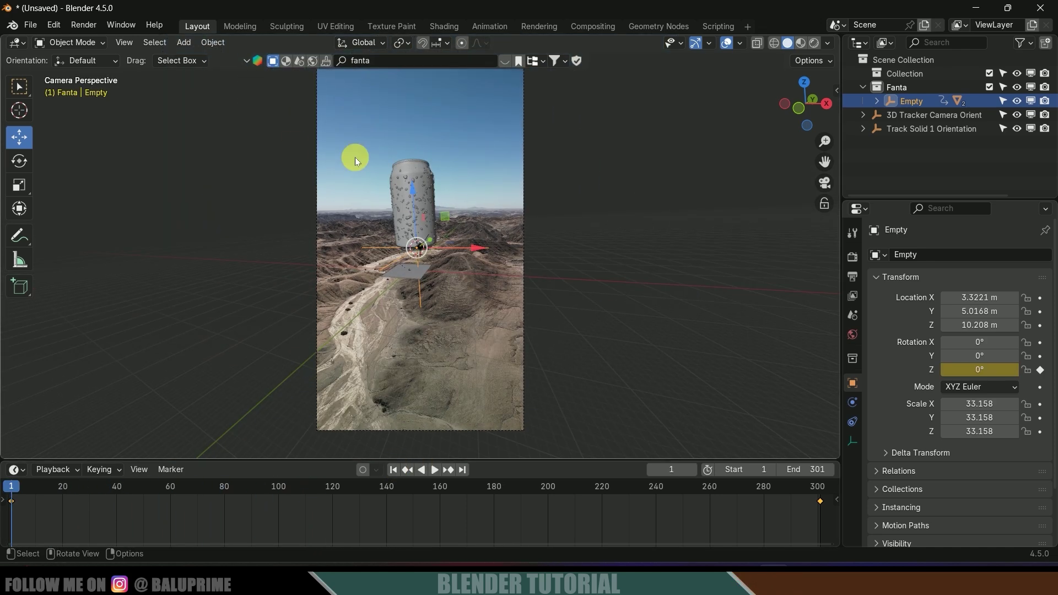
# - Tilt the Empty about 12.6° on Y and preview the animation from frame 1
pyautogui.click(25, 172)
pyautogui.moveTo(444, 207); pyautogui.dragTo(436, 237)
pyautogui.press('space')
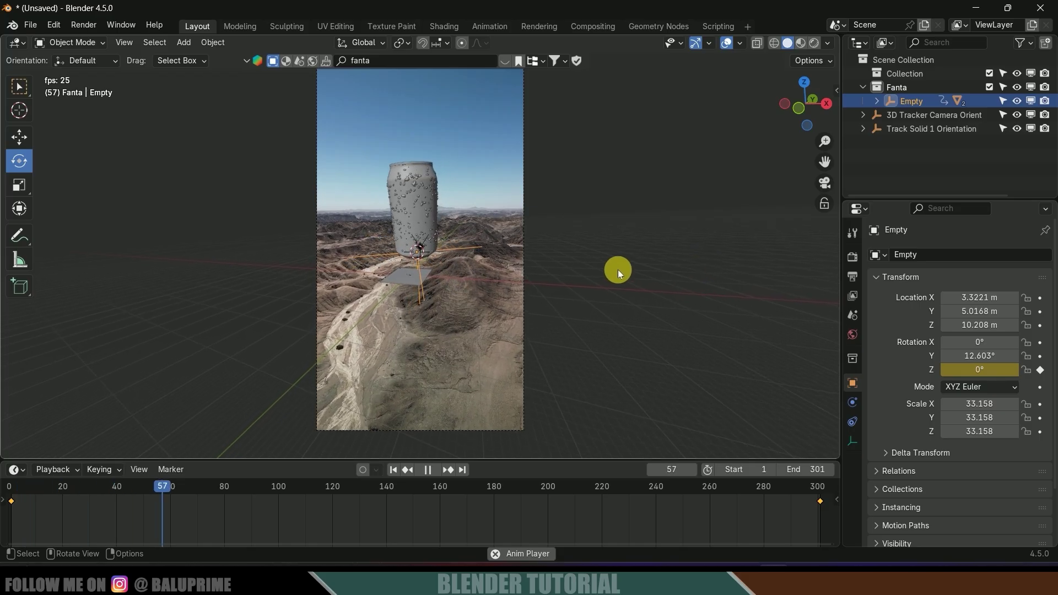
pyautogui.press('space')
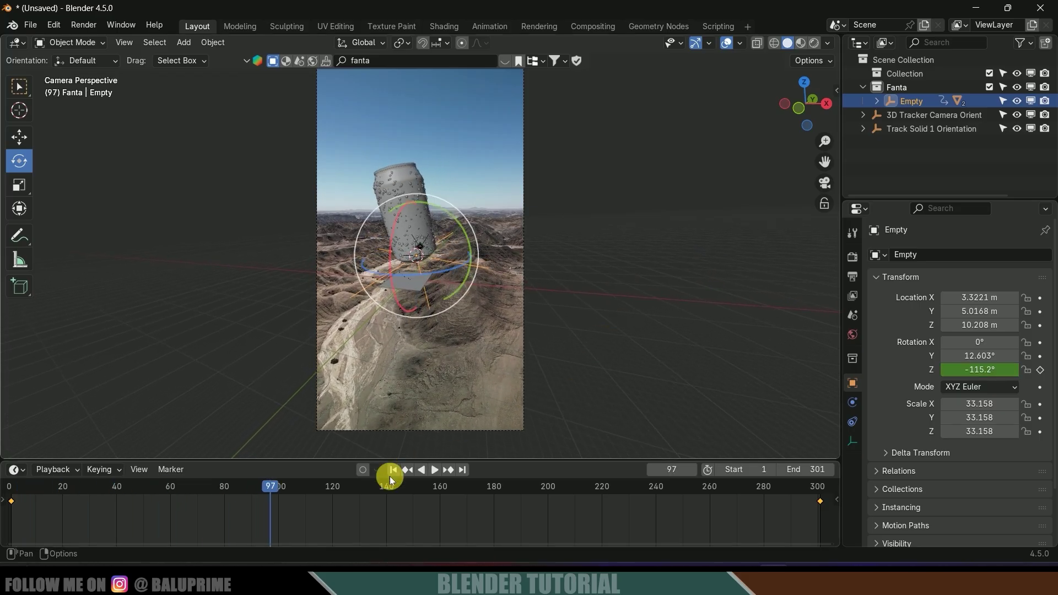
pyautogui.click(394, 471)
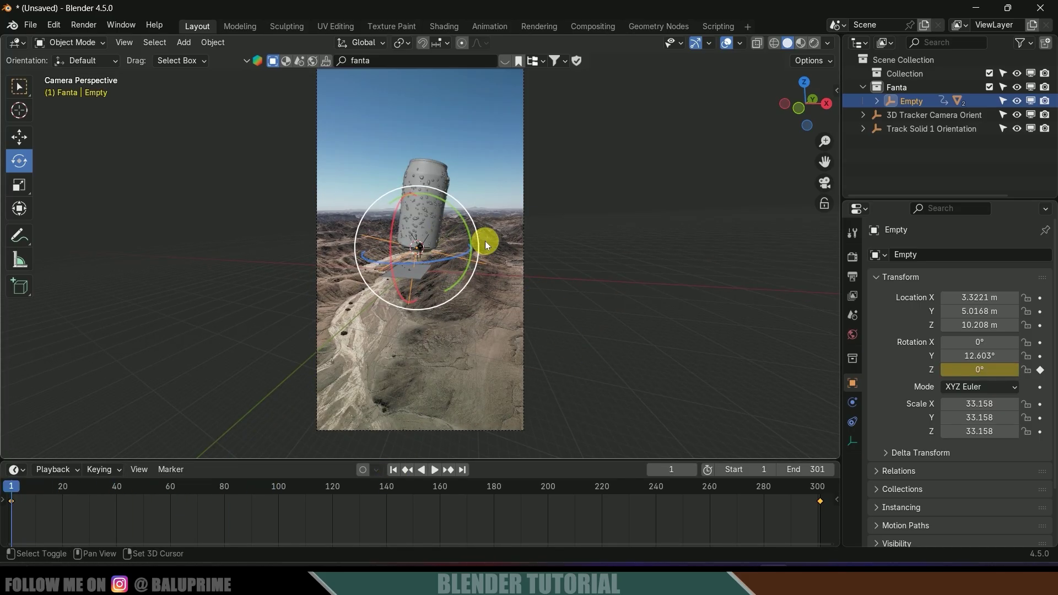
pyautogui.hotkey('shift', 'a')
pyautogui.moveTo(485, 244)
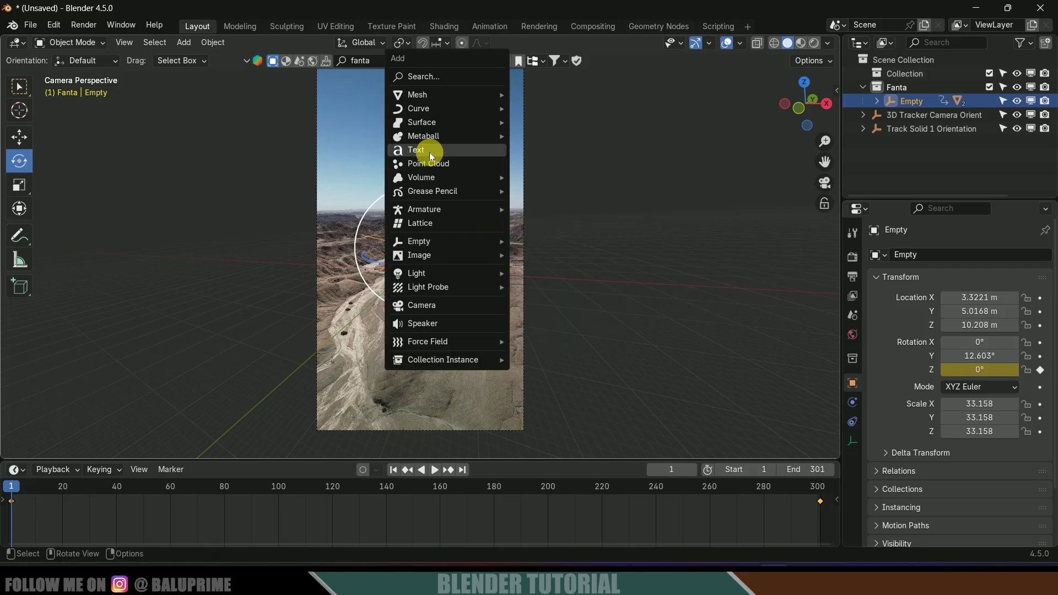
# - Add a text object, scale it to about 21.5 and stand it upright at 90° on X
pyautogui.click(184, 43)
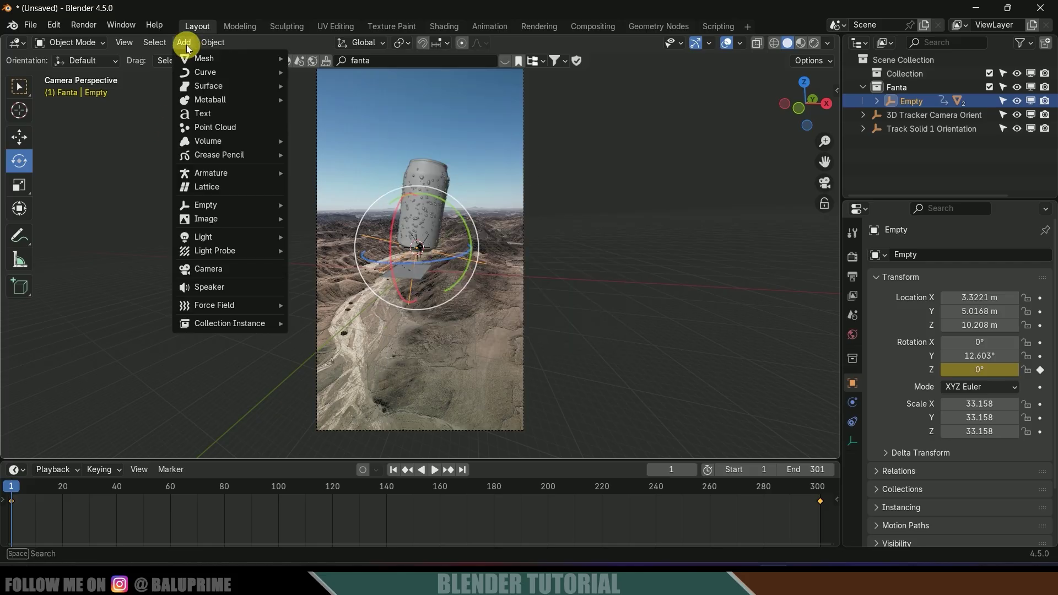
pyautogui.click(212, 114)
pyautogui.press('s')
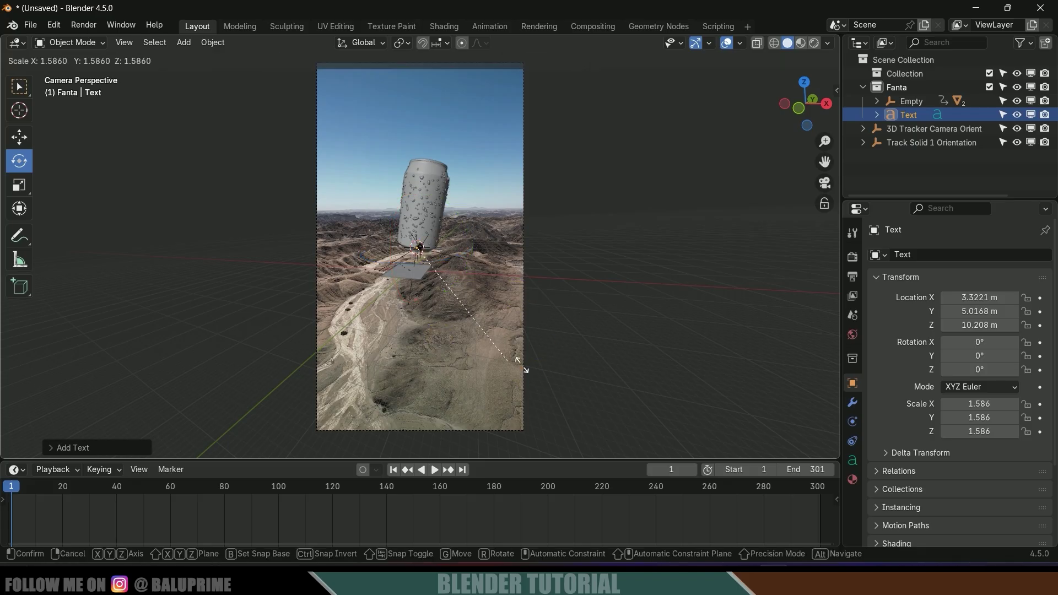
pyautogui.click(644, 300)
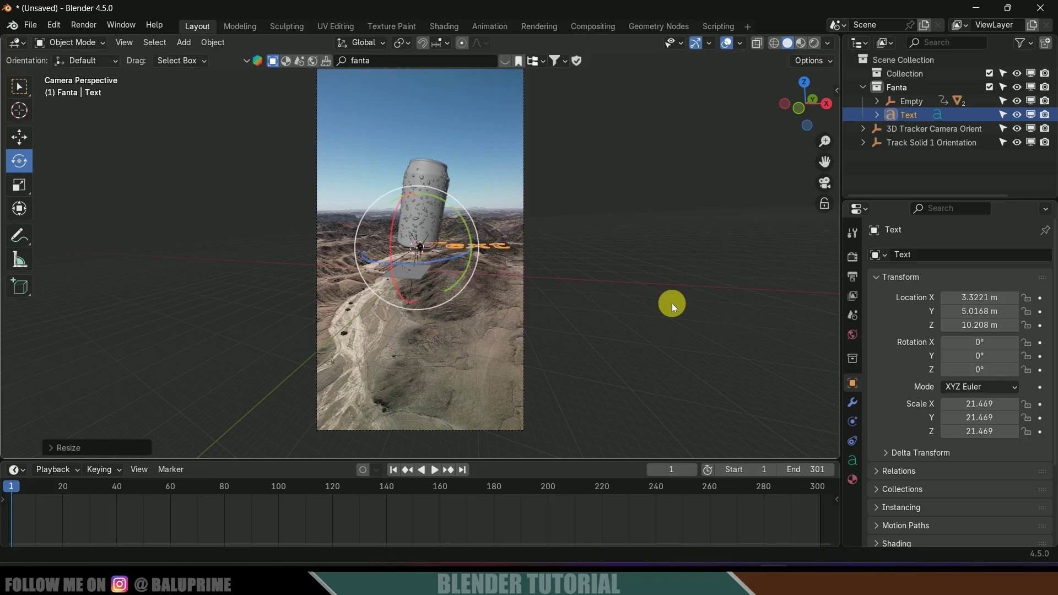
pyautogui.write('rx90')
pyautogui.press('Return')
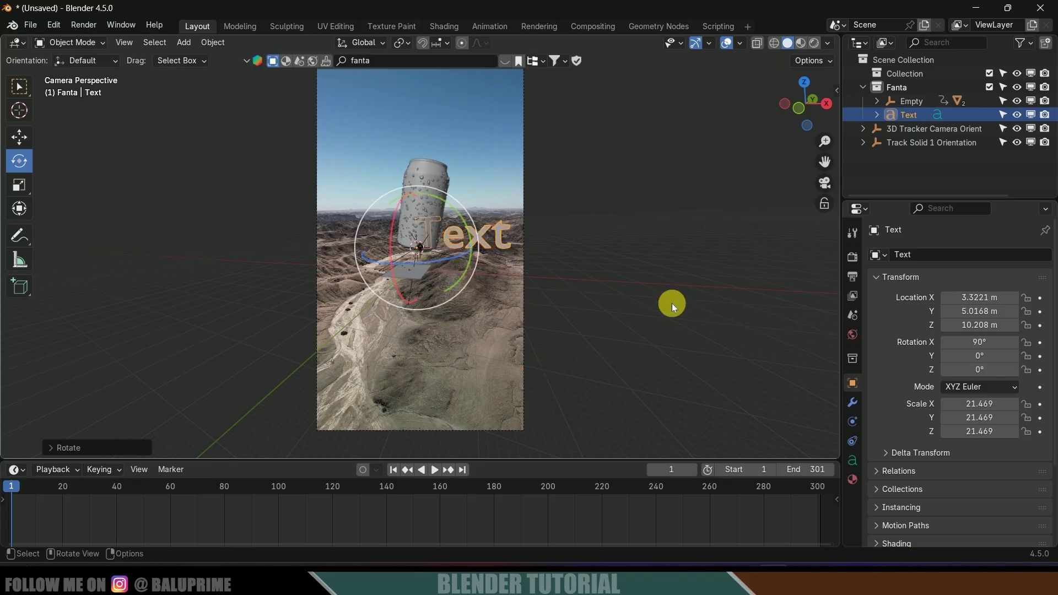
# - Move the text into place beside the Fanta can
pyautogui.click(20, 134)
pyautogui.moveTo(471, 243); pyautogui.dragTo(405, 243)
pyautogui.moveTo(491, 273); pyautogui.dragTo(445, 213, button='middle')
pyautogui.moveTo(444, 213); pyautogui.dragTo(329, 172)
pyautogui.scroll(-5, 397, 283)
pyautogui.moveTo(389, 206); pyautogui.dragTo(355, 213)
pyautogui.moveTo(354, 213); pyautogui.dragTo(471, 293, button='middle')
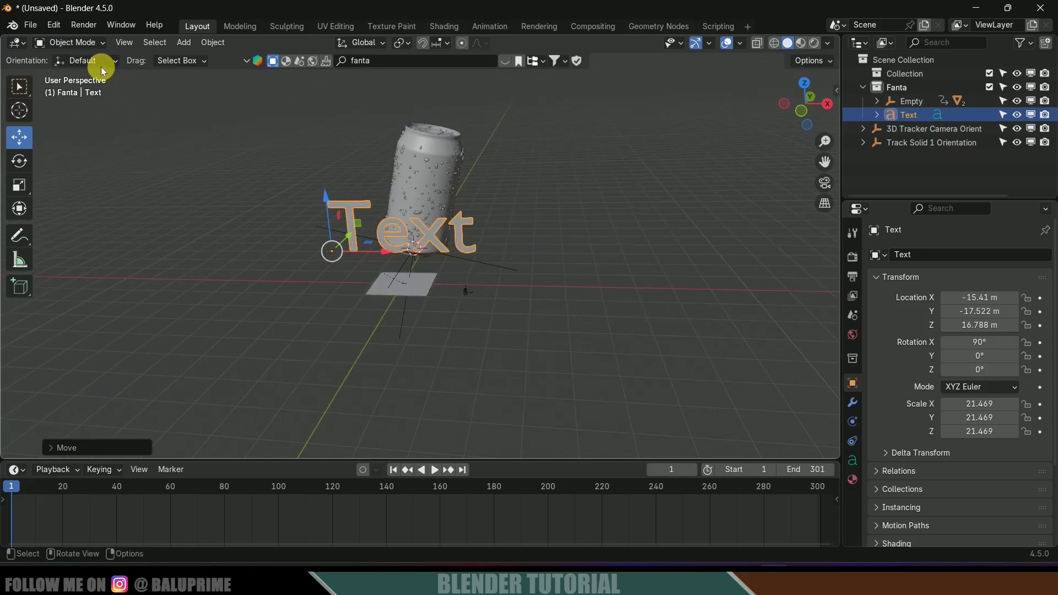
# - Replace the placeholder text with the word 'Orange'
pyautogui.click(77, 42)
pyautogui.click(66, 68)
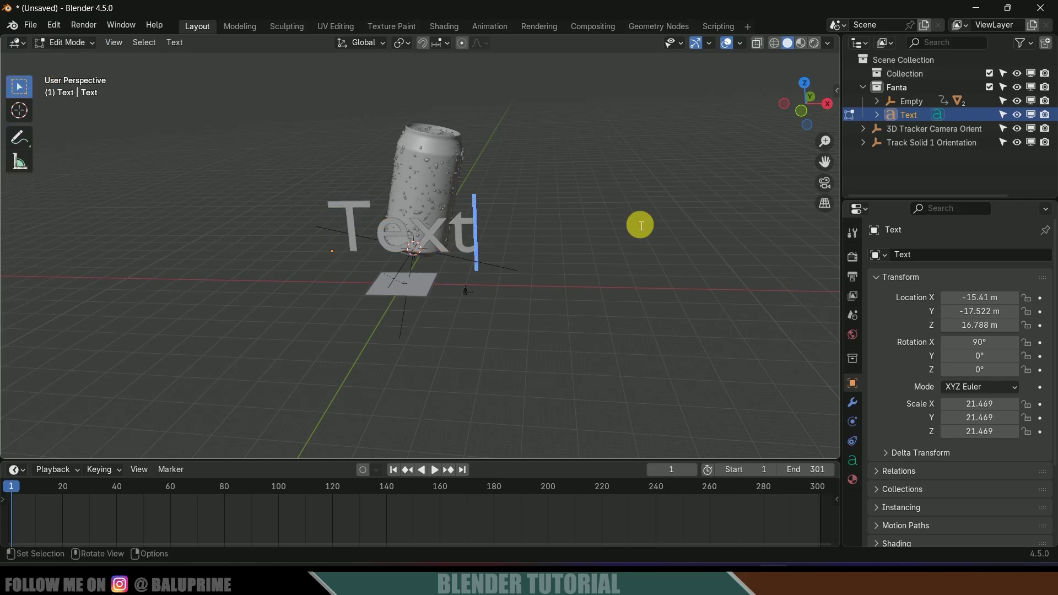
pyautogui.press('BackSpace')
pyautogui.press('BackSpace')
pyautogui.press('BackSpace')
pyautogui.press('BackSpace')
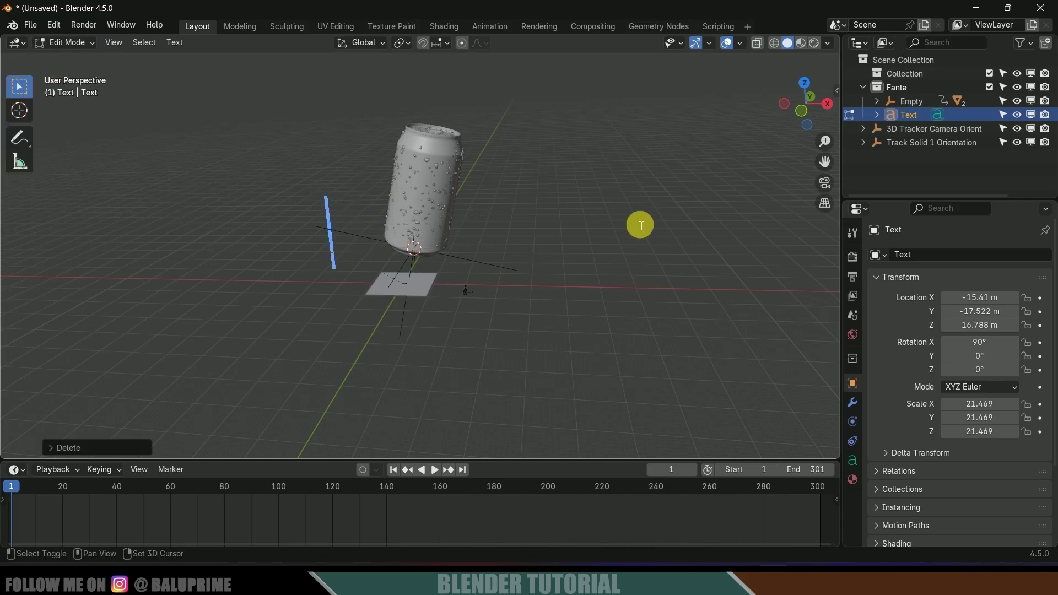
pyautogui.write('Orang')
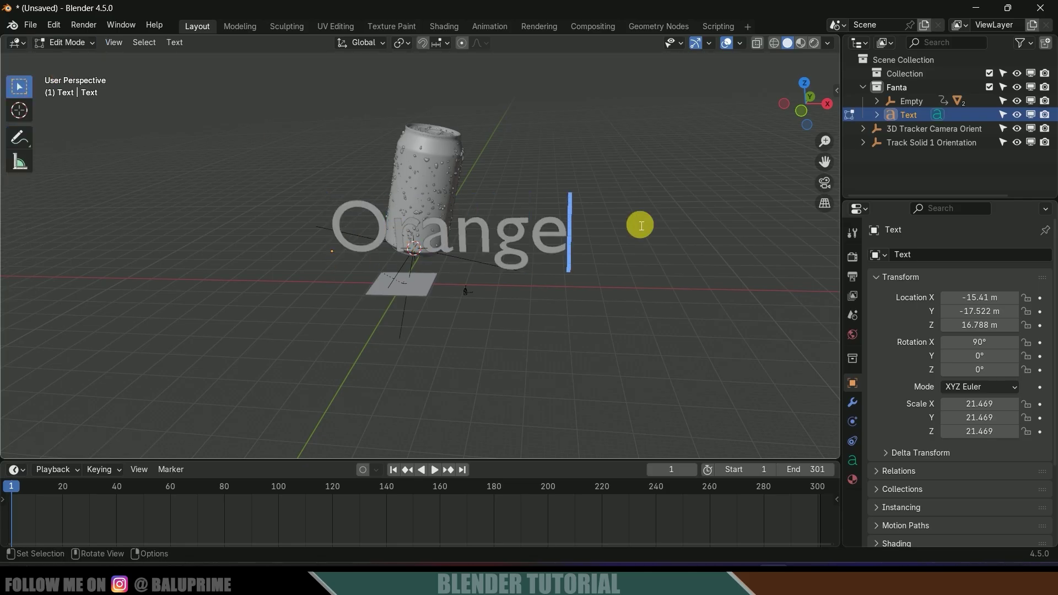
pyautogui.write('e')
pyautogui.press('Tab')
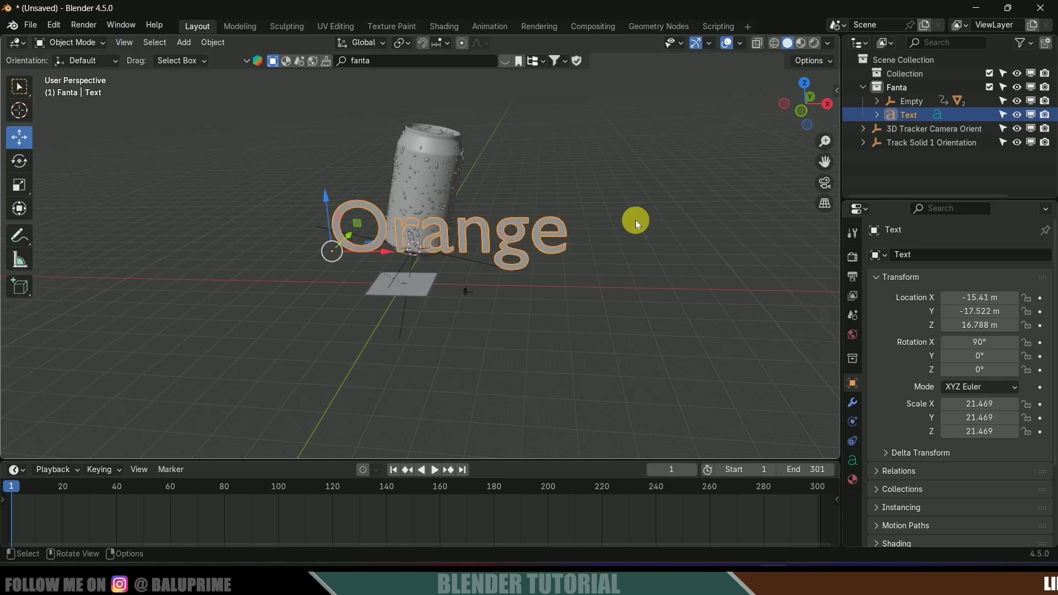
# - Give the text a 0.12 m extrusion and a 0.025 m bevel depth
pyautogui.click(854, 463)
pyautogui.scroll(-4, 888, 458)
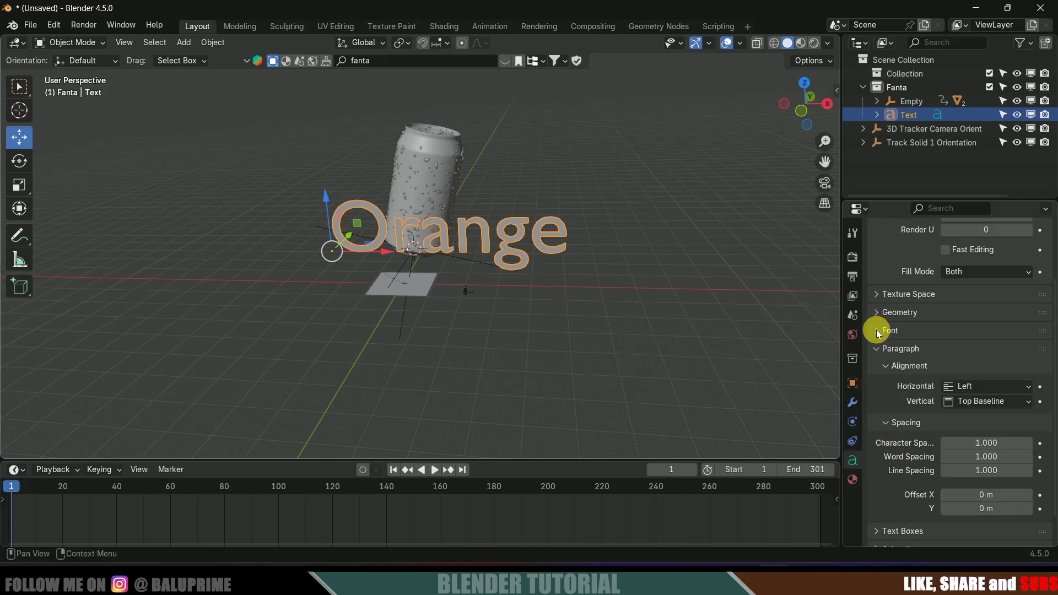
pyautogui.click(878, 312)
pyautogui.moveTo(976, 347); pyautogui.dragTo(1000, 348)
pyautogui.moveTo(744, 307); pyautogui.dragTo(560, 304, button='middle')
pyautogui.moveTo(1013, 347); pyautogui.dragTo(984, 385)
pyautogui.scroll(-2, 921, 429)
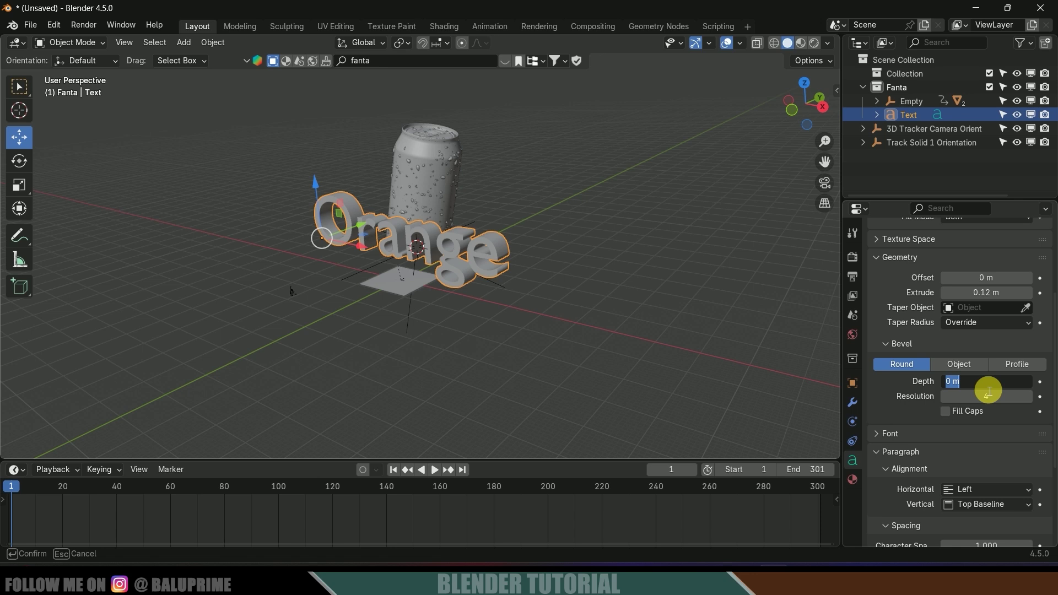
pyautogui.write('.025')
pyautogui.press('Return')
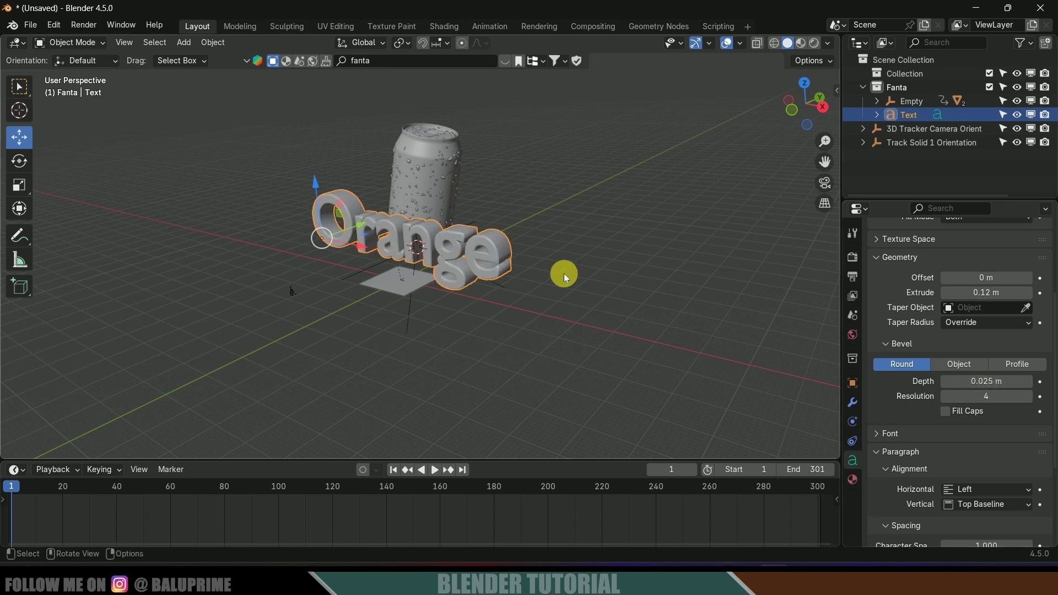
# - Set the text's font to Arabella with Center horizontal alignment
pyautogui.scroll(-3, 874, 371)
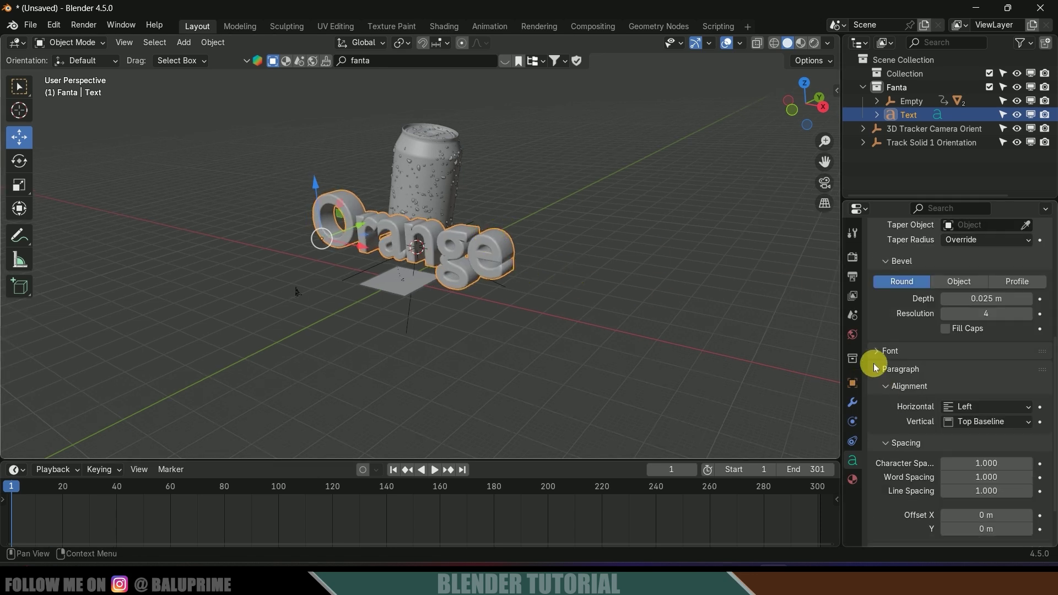
pyautogui.click(877, 352)
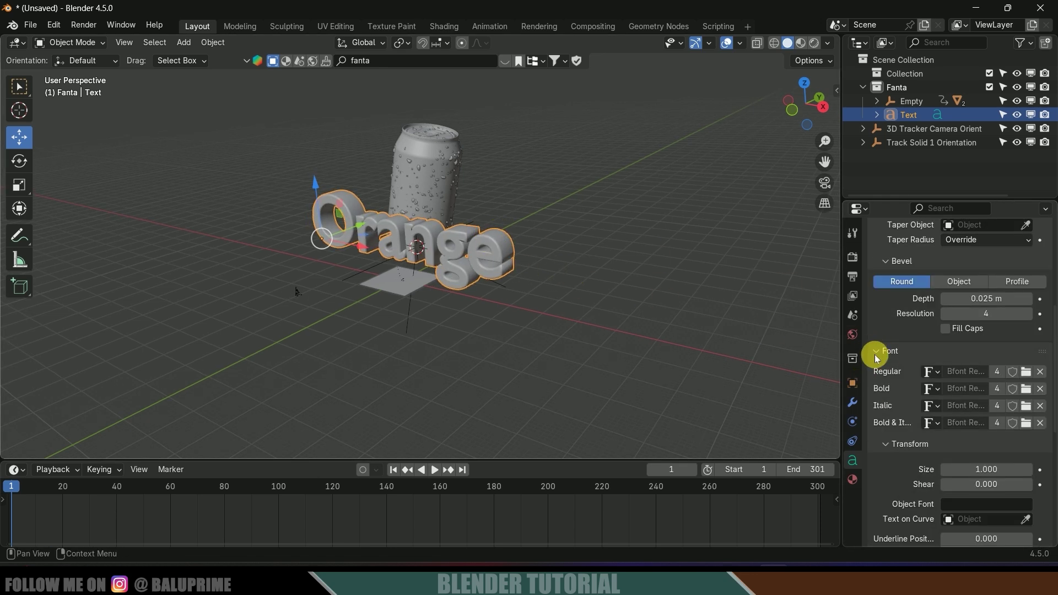
pyautogui.click(1026, 372)
pyautogui.click(359, 254)
pyautogui.click(741, 456)
pyautogui.moveTo(529, 294); pyautogui.dragTo(458, 289, button='middle')
pyautogui.scroll(-10, 912, 445)
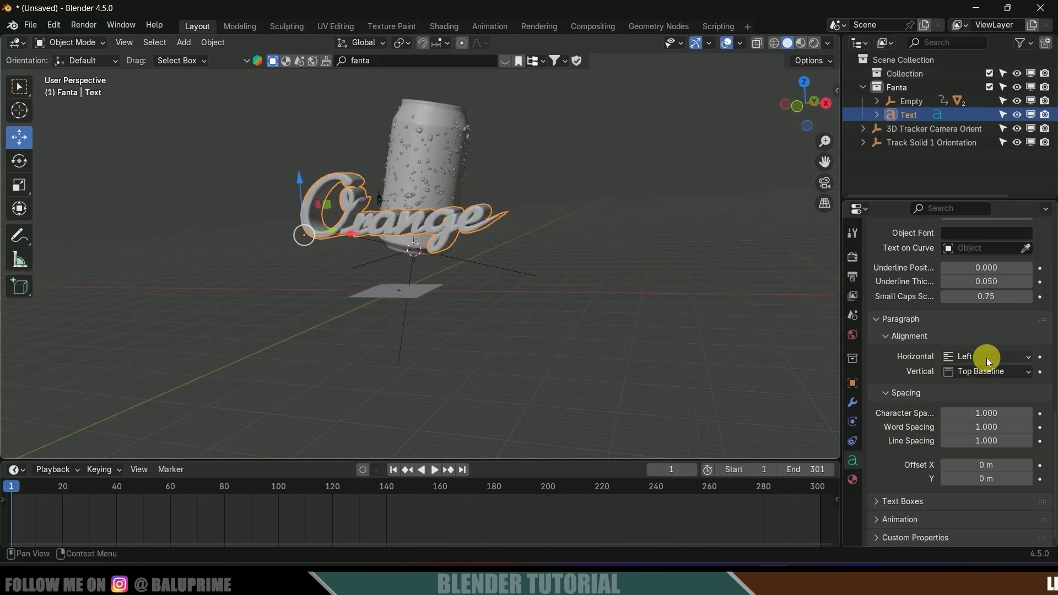
pyautogui.click(978, 358)
pyautogui.click(980, 388)
# - Slide the Orange text along X and raise it to sit across the can
pyautogui.moveTo(643, 351); pyautogui.dragTo(367, 246, button='middle')
pyautogui.moveTo(367, 245); pyautogui.dragTo(439, 252)
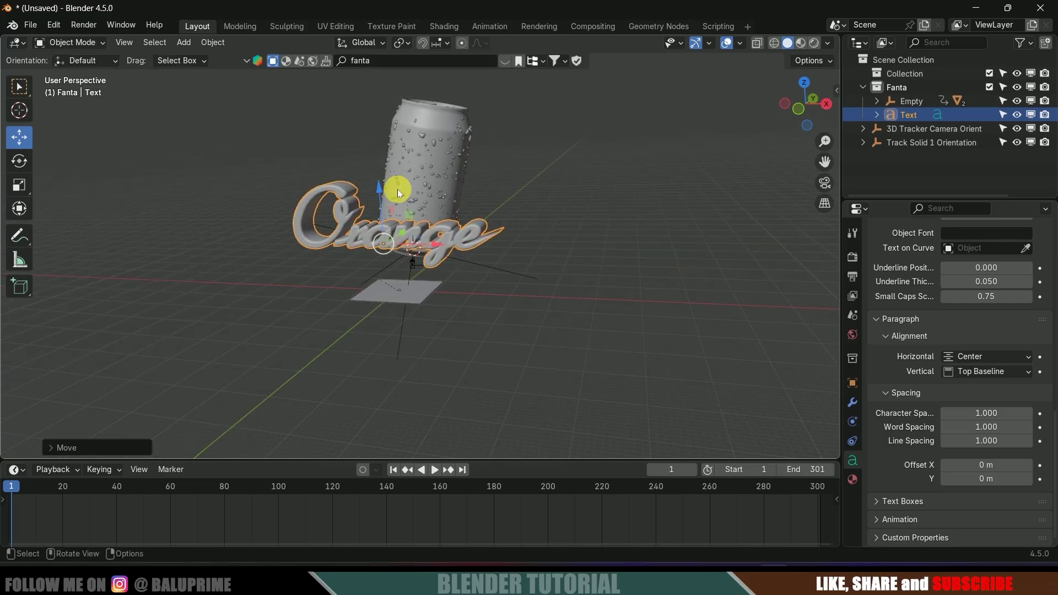
pyautogui.moveTo(382, 184)
pyautogui.mouseDown()
pyautogui.moveTo(385, 156)
pyautogui.moveTo(387, 169)
pyautogui.mouseUp()
pyautogui.scroll(10, 917, 482)
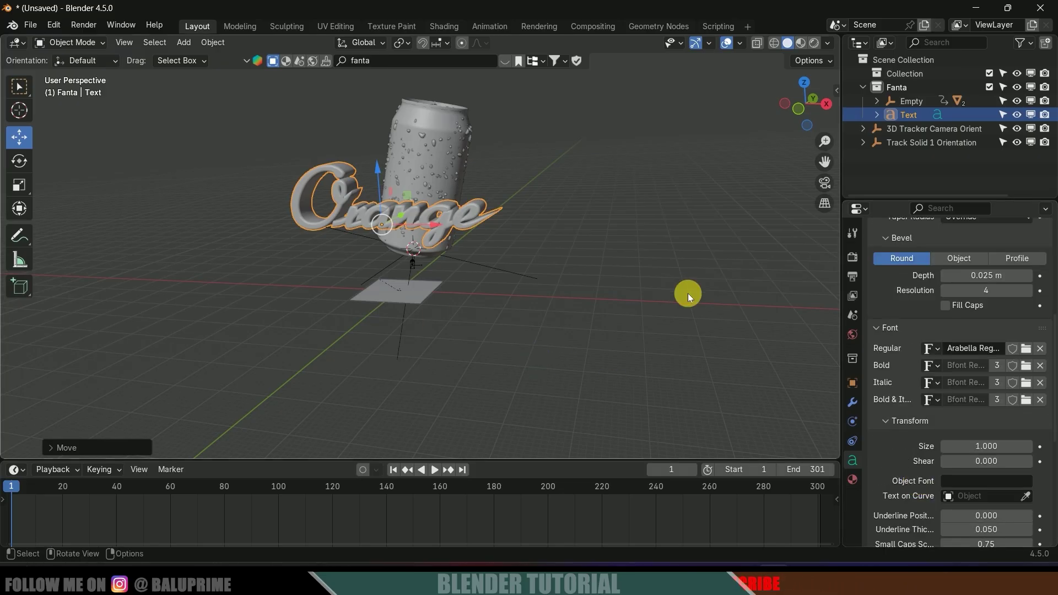
# - In camera view, lower the Orange text about 14.67 m, then play the animation back to frame 1
pyautogui.press('KP_0')
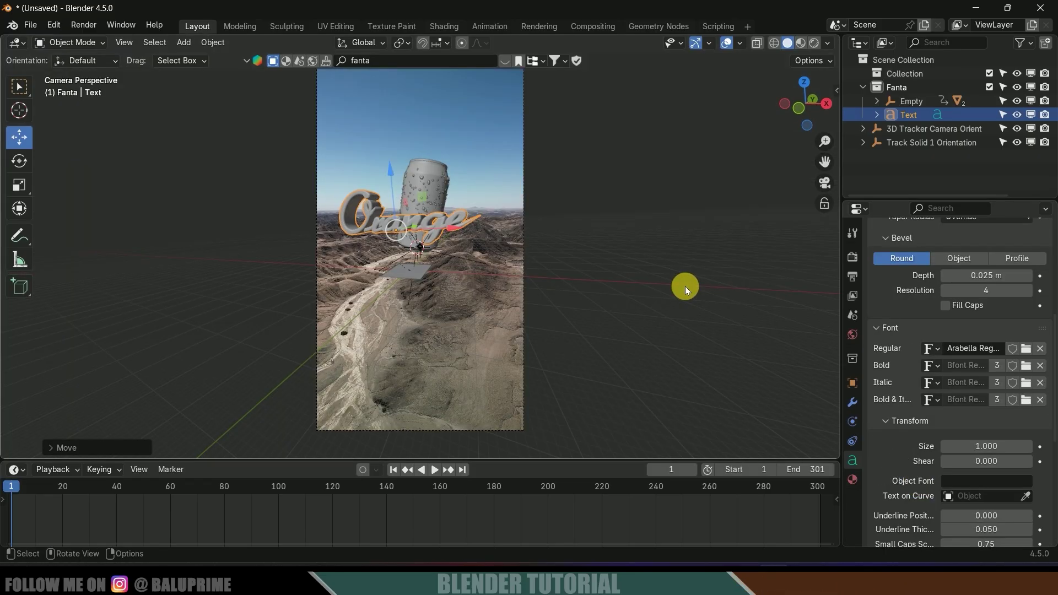
pyautogui.moveTo(394, 174); pyautogui.dragTo(412, 218)
pyautogui.press('space')
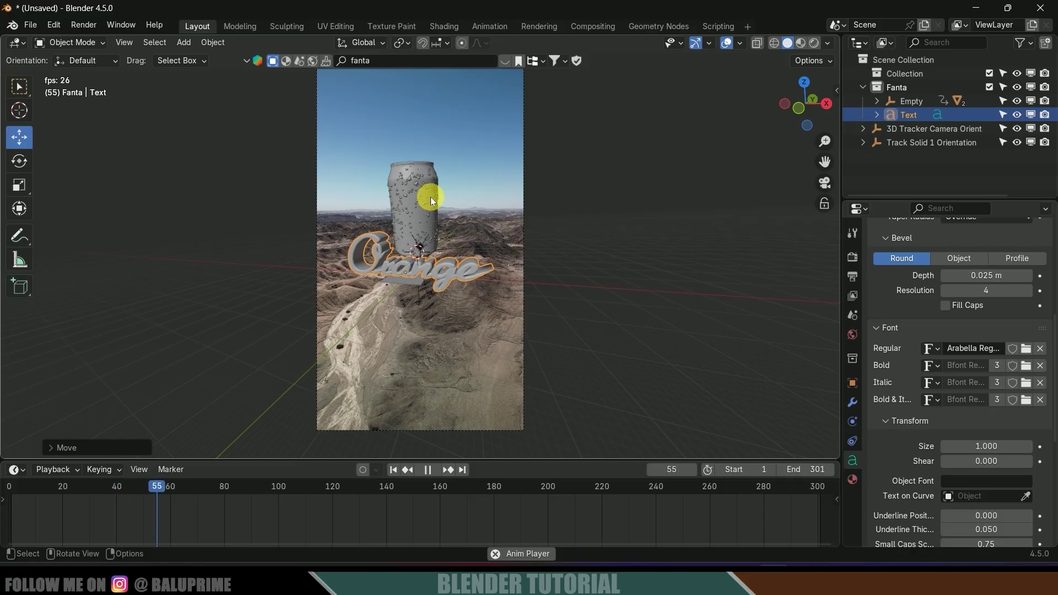
pyautogui.press('space')
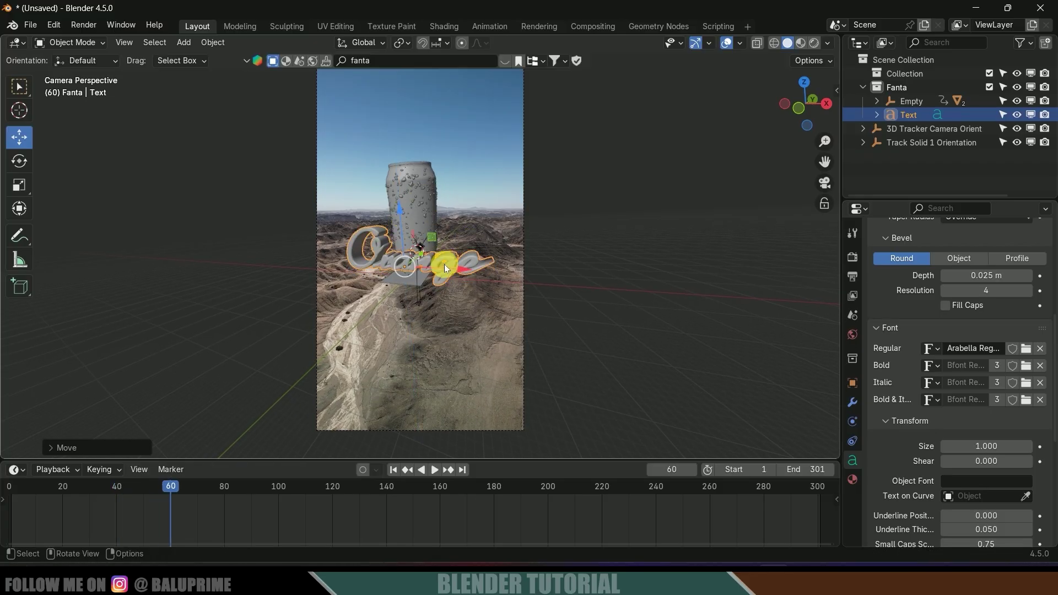
pyautogui.press('space')
pyautogui.press('space')
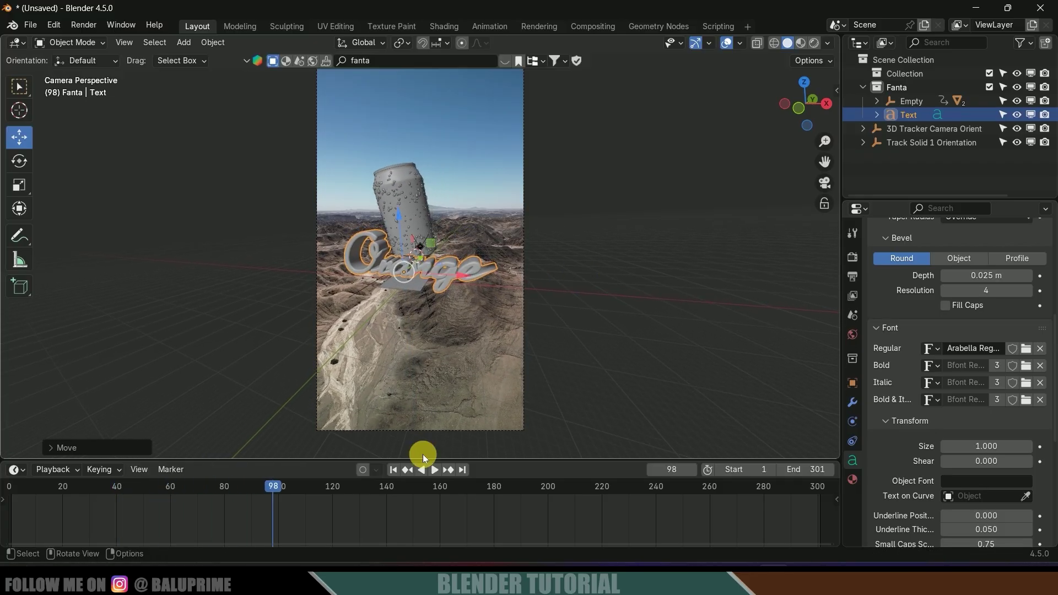
pyautogui.click(393, 470)
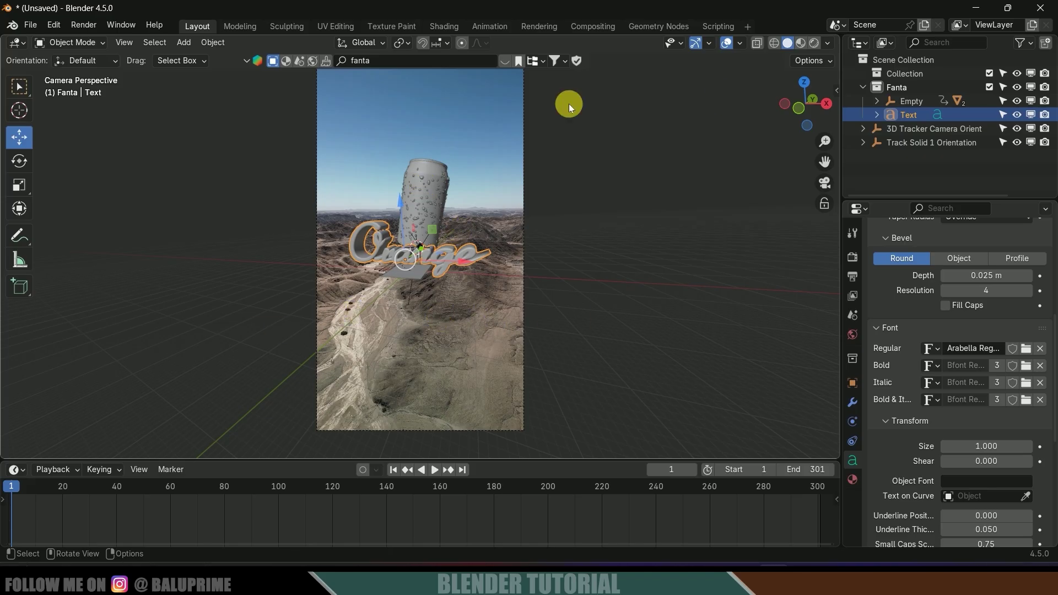
# - Save the scene from the File menu as 3d text.blend
pyautogui.click(30, 25)
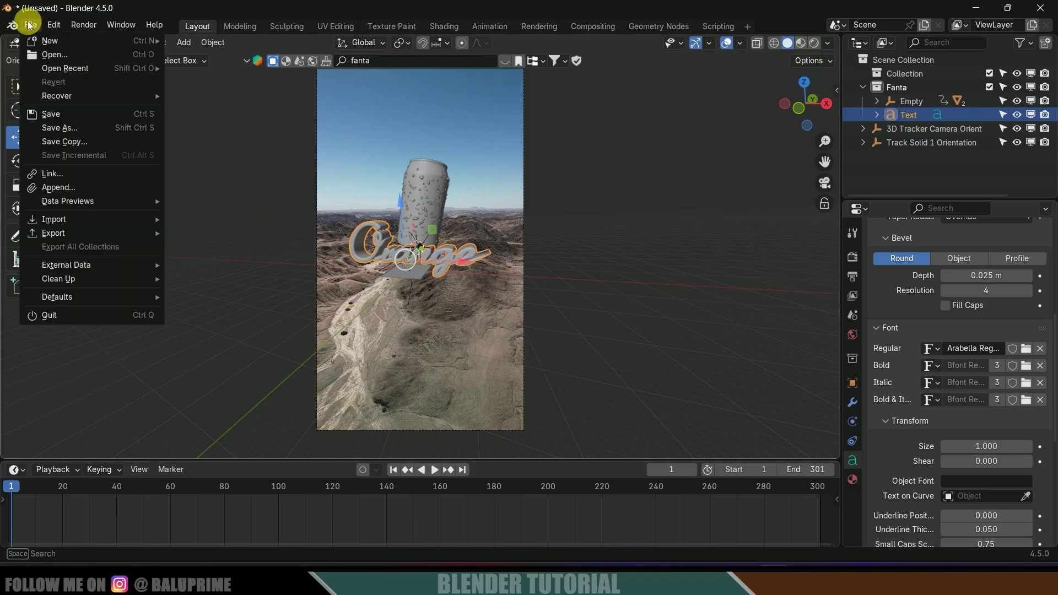
pyautogui.click(47, 111)
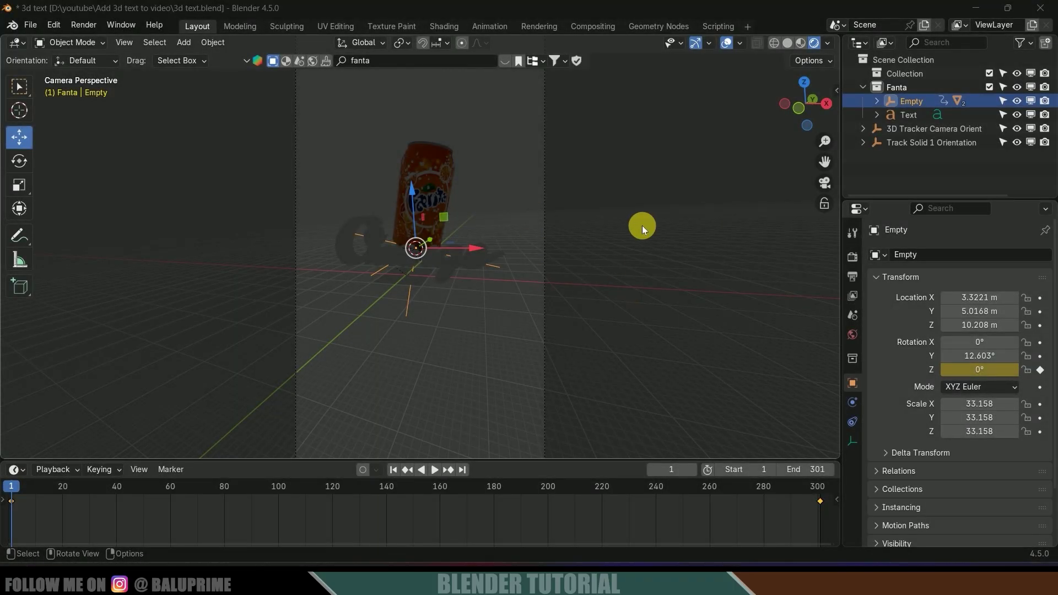
# - Drive the World colour with an Environment Texture using qwantani_afternoon_1k.exr from Downloads
pyautogui.click(852, 335)
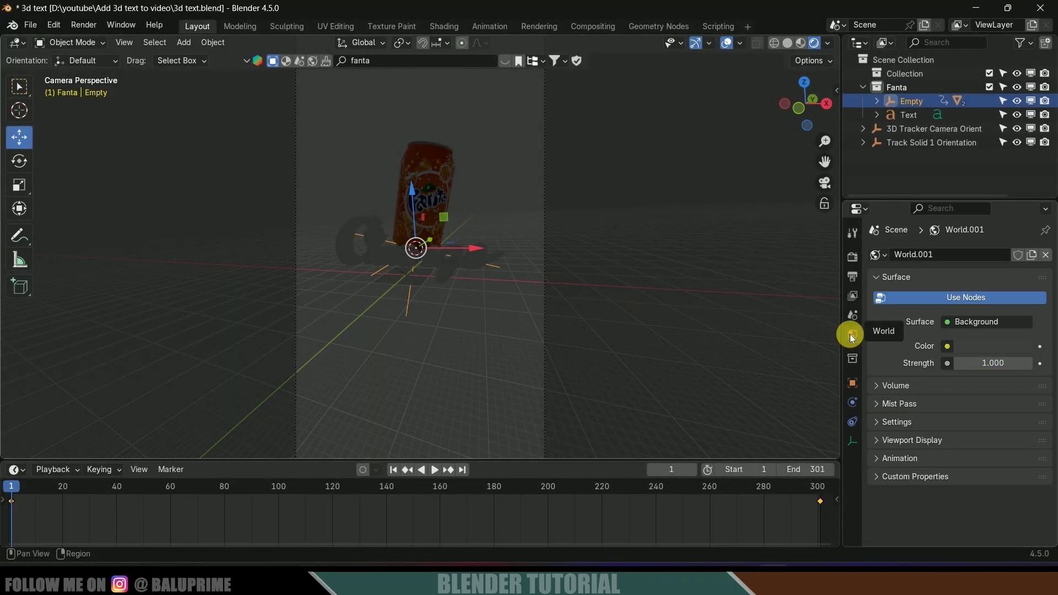
pyautogui.click(948, 346)
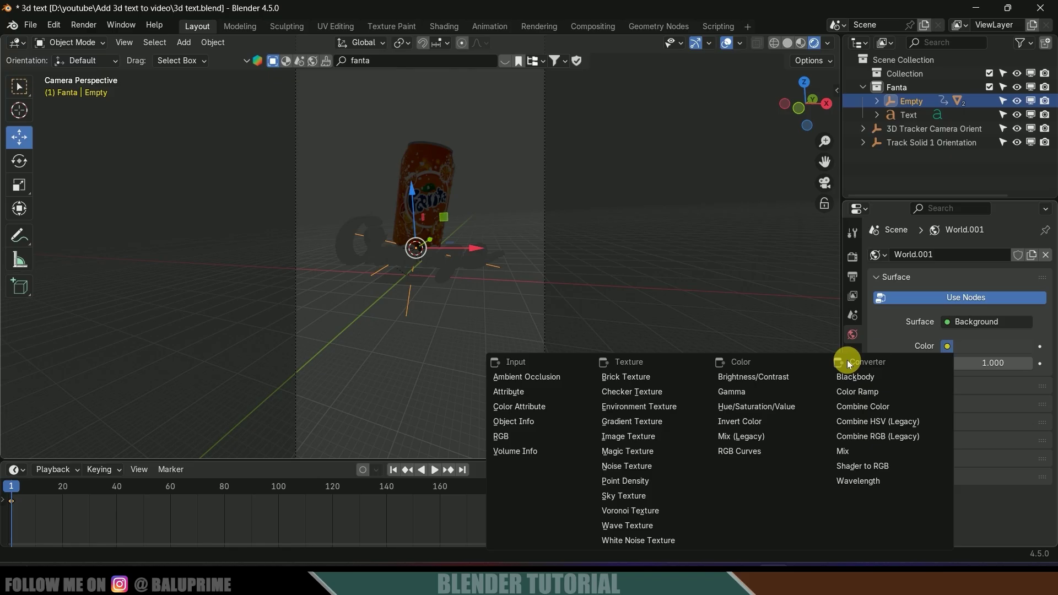
pyautogui.click(649, 408)
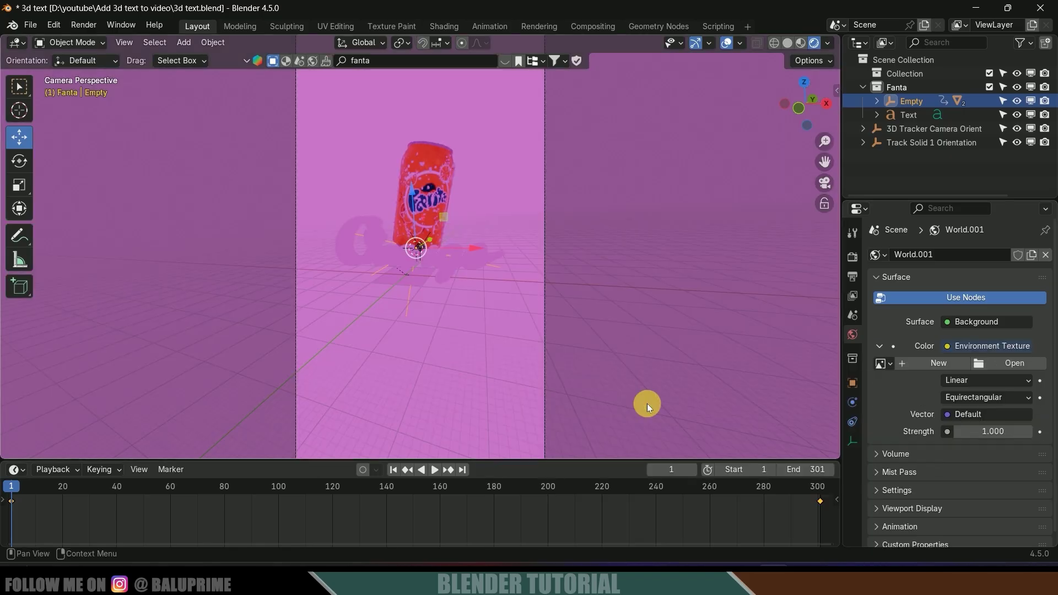
pyautogui.click(1014, 362)
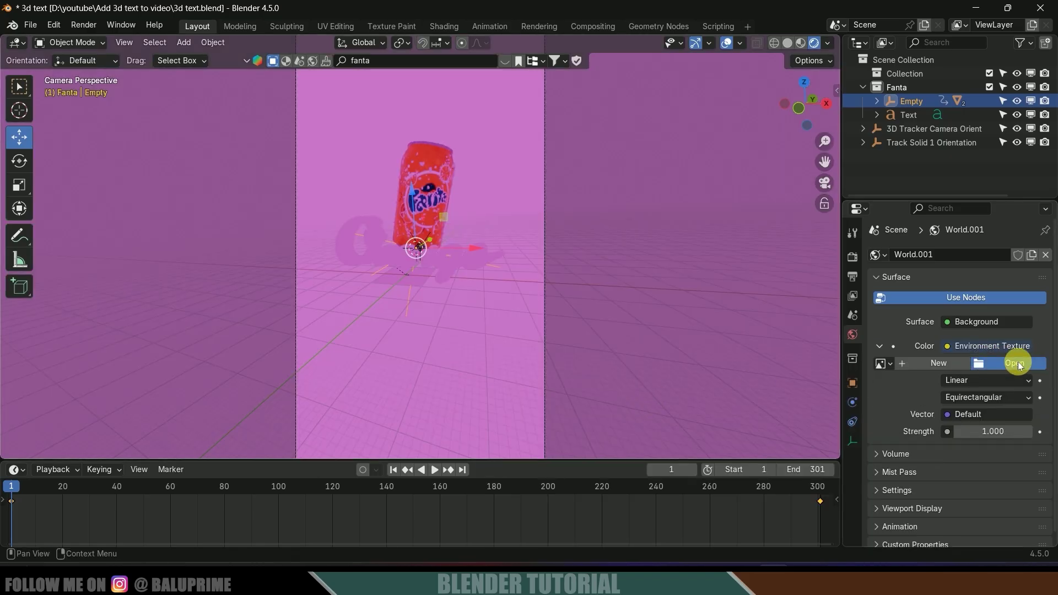
pyautogui.click(223, 227)
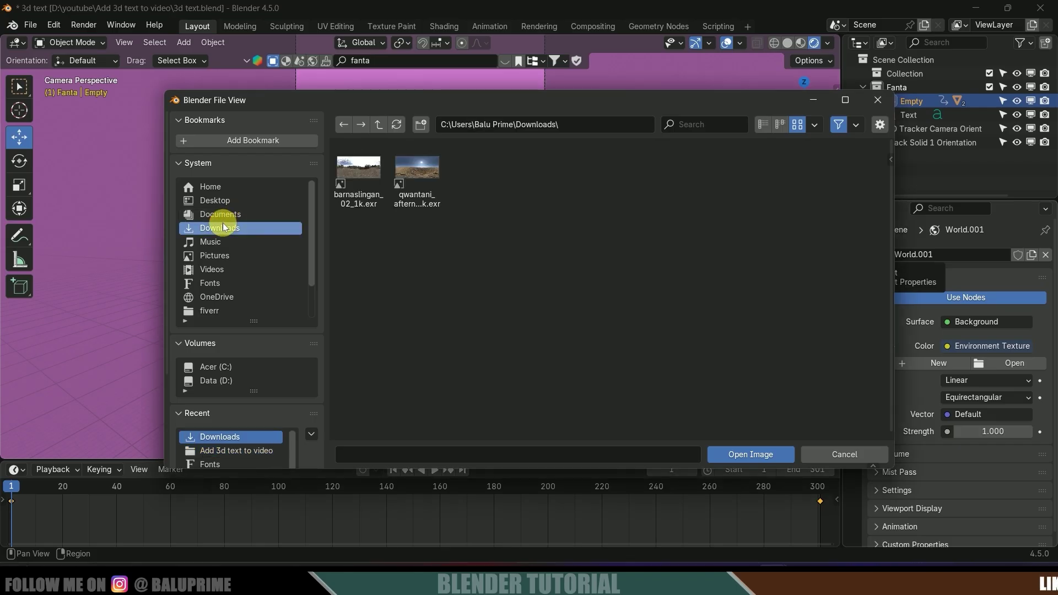
pyautogui.click(751, 453)
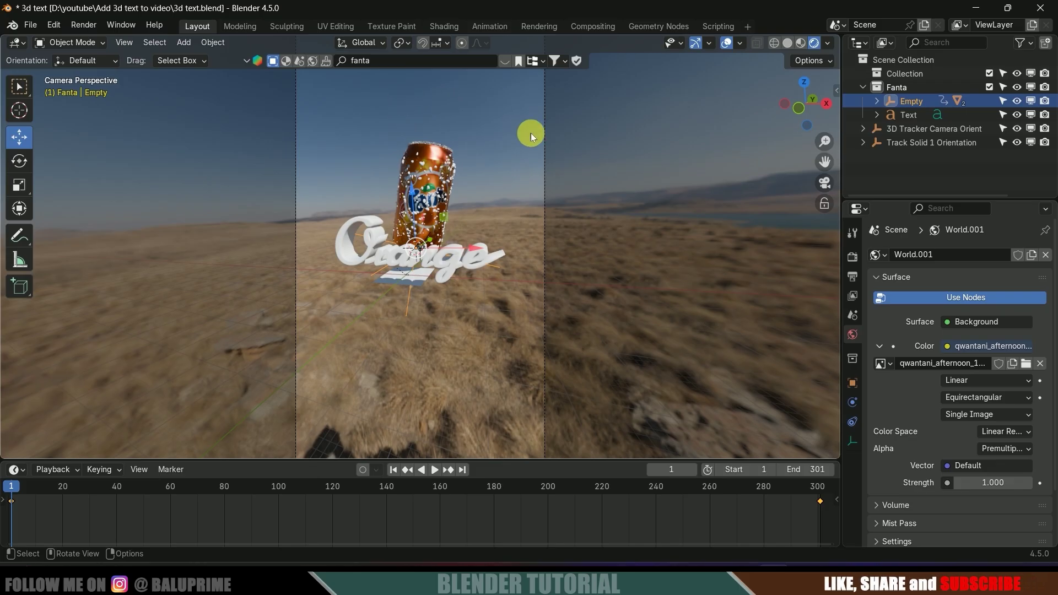
pyautogui.scroll(-3, 583, 246)
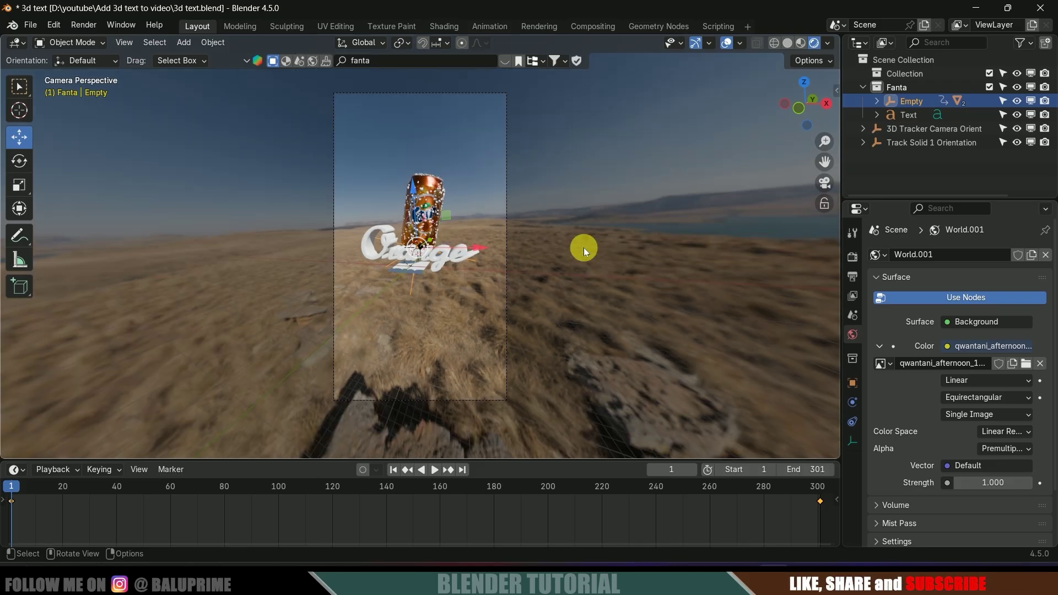
# - Enable Transparent in the Render properties Film panel and select the ground plane
pyautogui.click(853, 256)
pyautogui.scroll(-4, 926, 380)
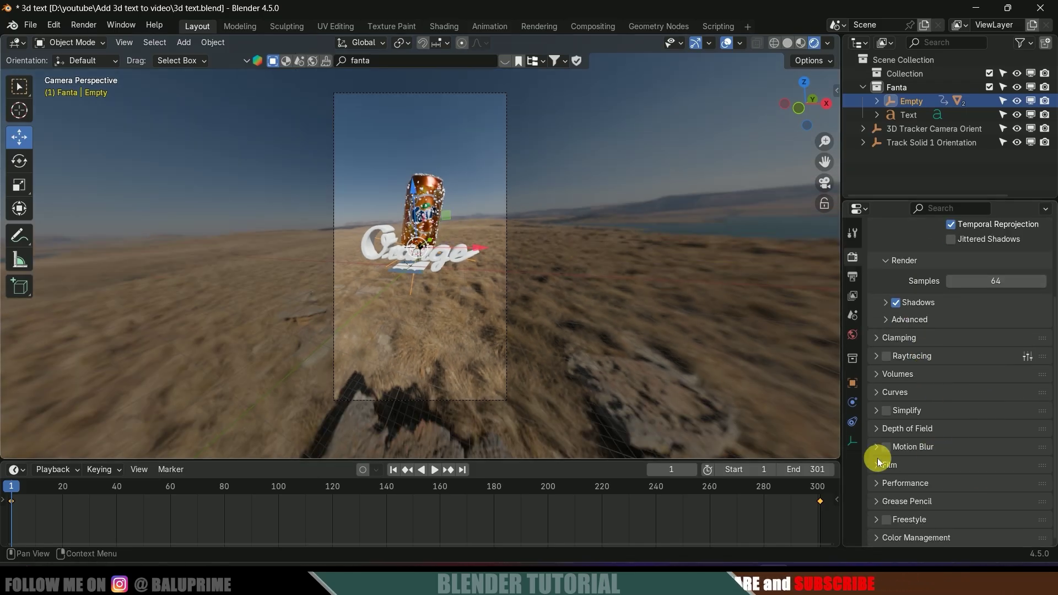
pyautogui.click(876, 465)
pyautogui.click(945, 444)
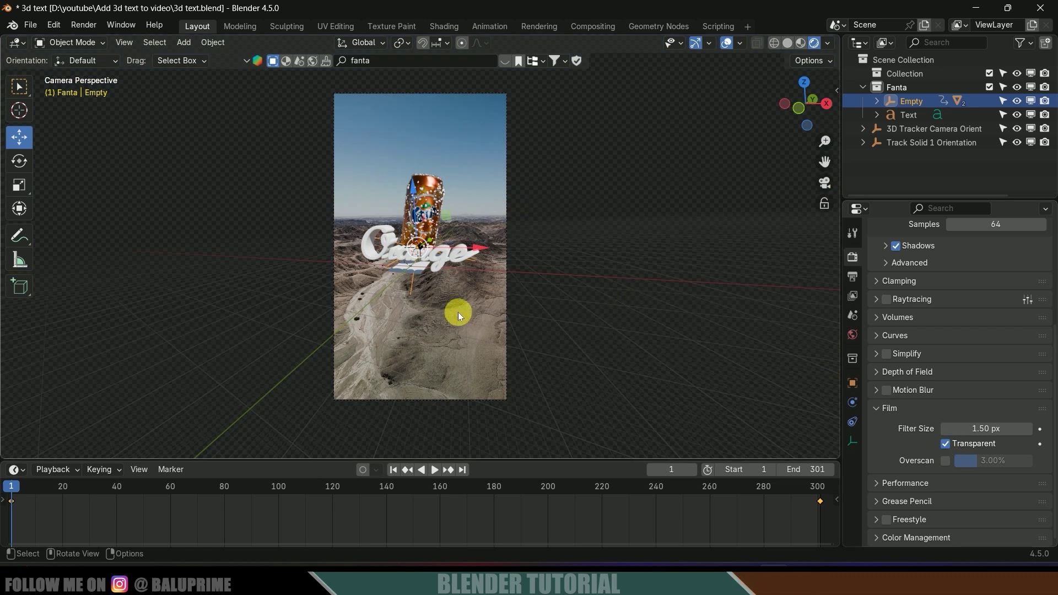
pyautogui.click(421, 274)
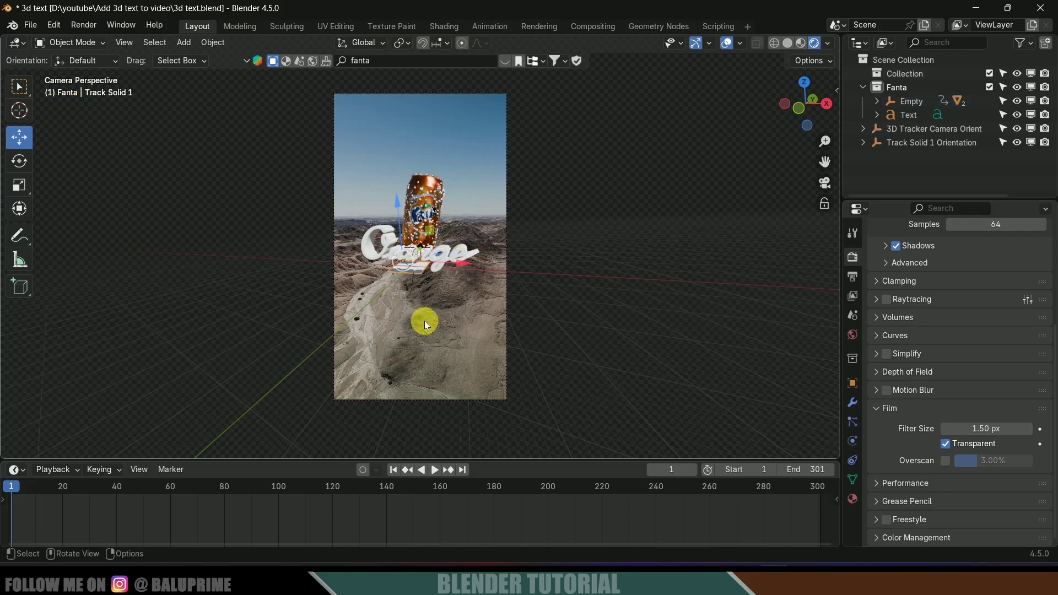
# - Scale up the ground plane and enter Edit Mode with edge select
pyautogui.press('s')
pyautogui.click(444, 256)
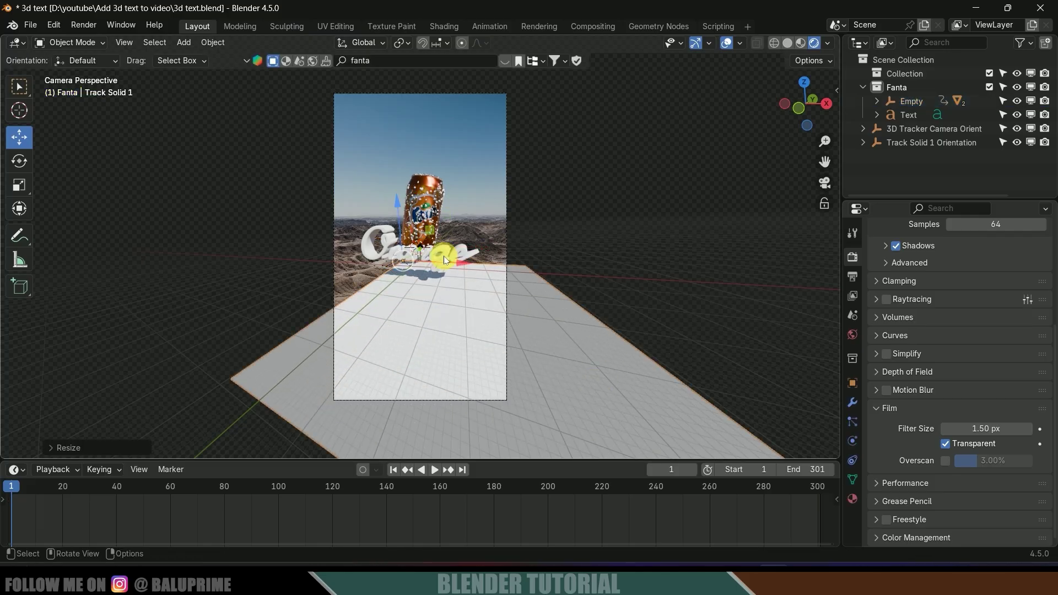
pyautogui.click(70, 42)
pyautogui.click(62, 71)
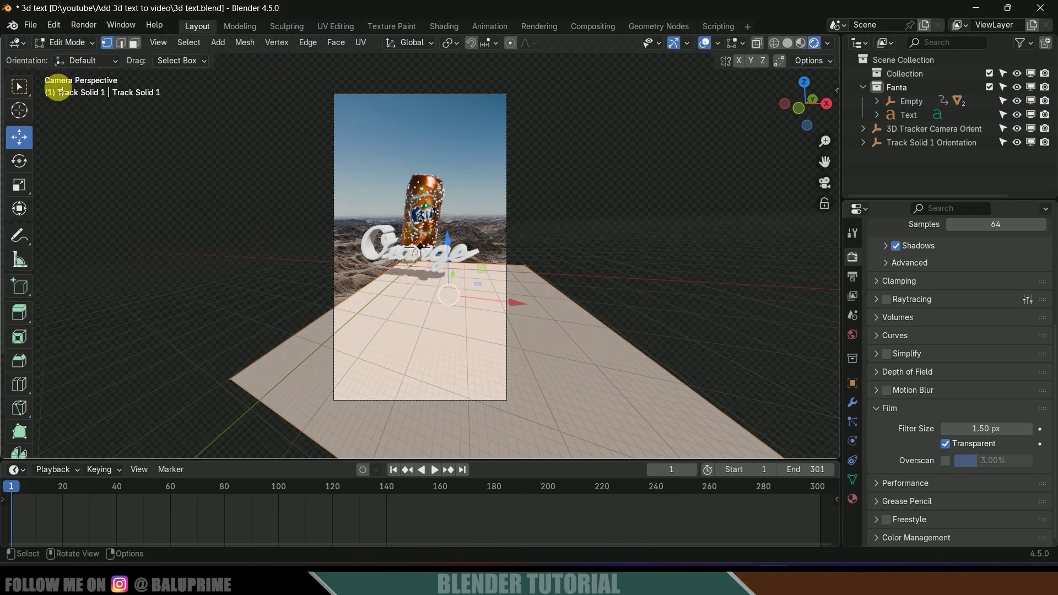
pyautogui.click(120, 42)
# - Move the plane's edges back behind the can and text, then switch to the Shading workspace
pyautogui.click(432, 321)
pyautogui.moveTo(432, 321); pyautogui.dragTo(329, 283)
pyautogui.click(496, 259)
pyautogui.moveTo(428, 244); pyautogui.dragTo(465, 217)
pyautogui.click(385, 260)
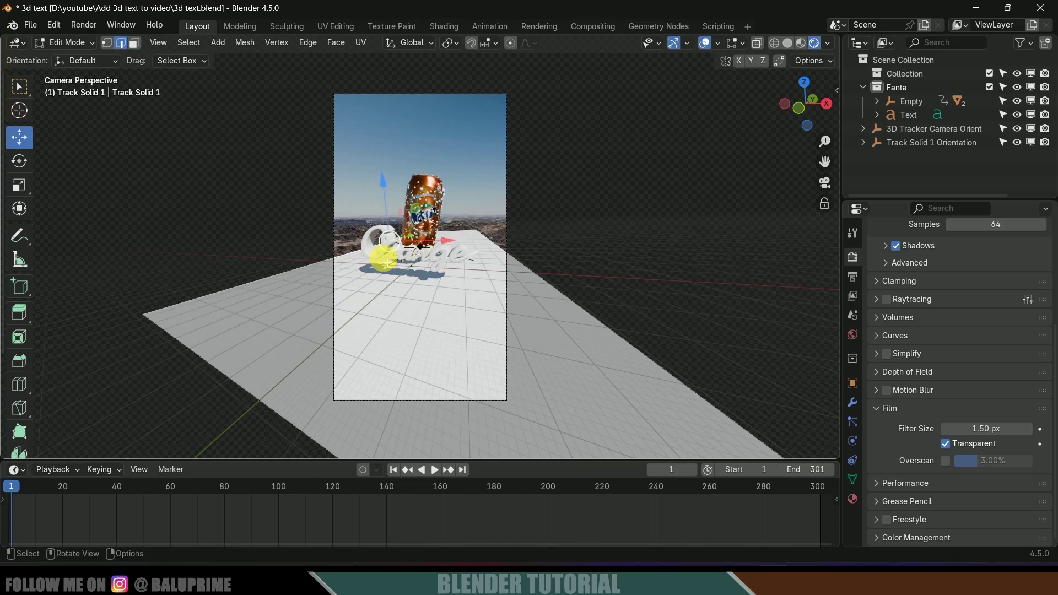
pyautogui.press('Tab')
pyautogui.scroll(3, 551, 319)
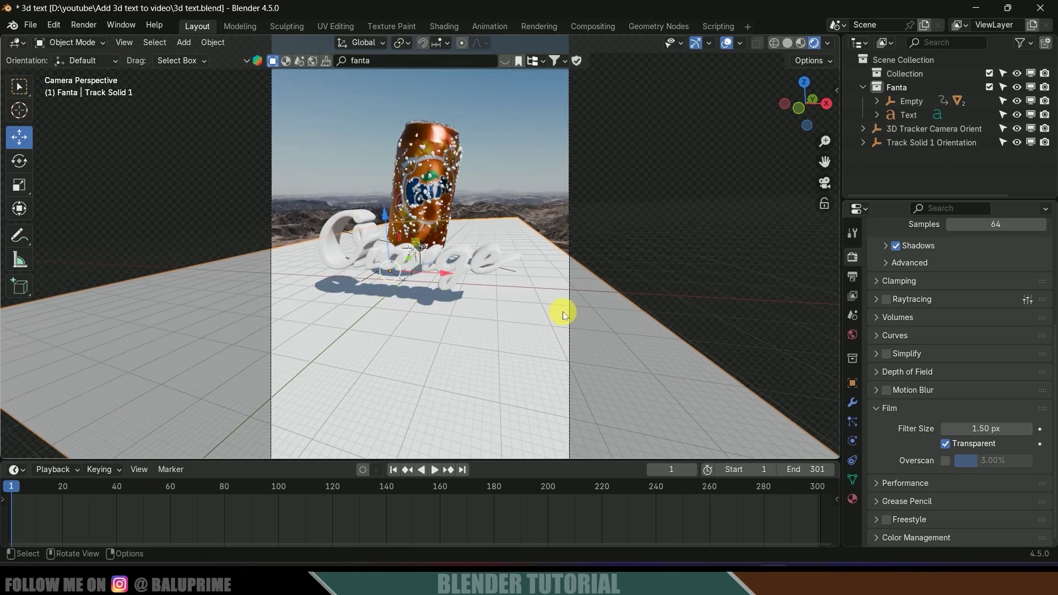
pyautogui.scroll(-4, 563, 315)
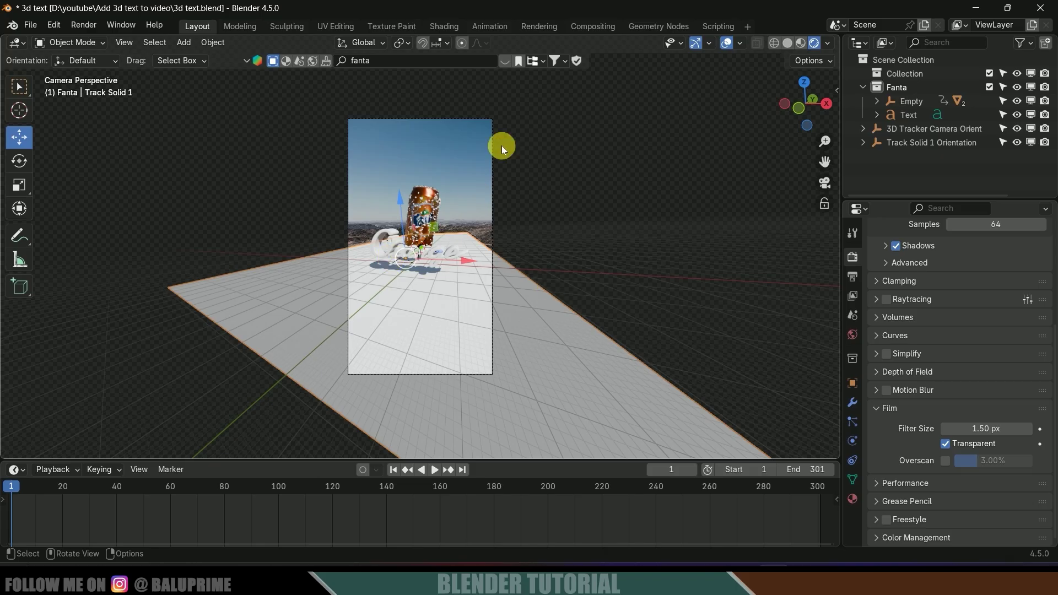
pyautogui.click(442, 25)
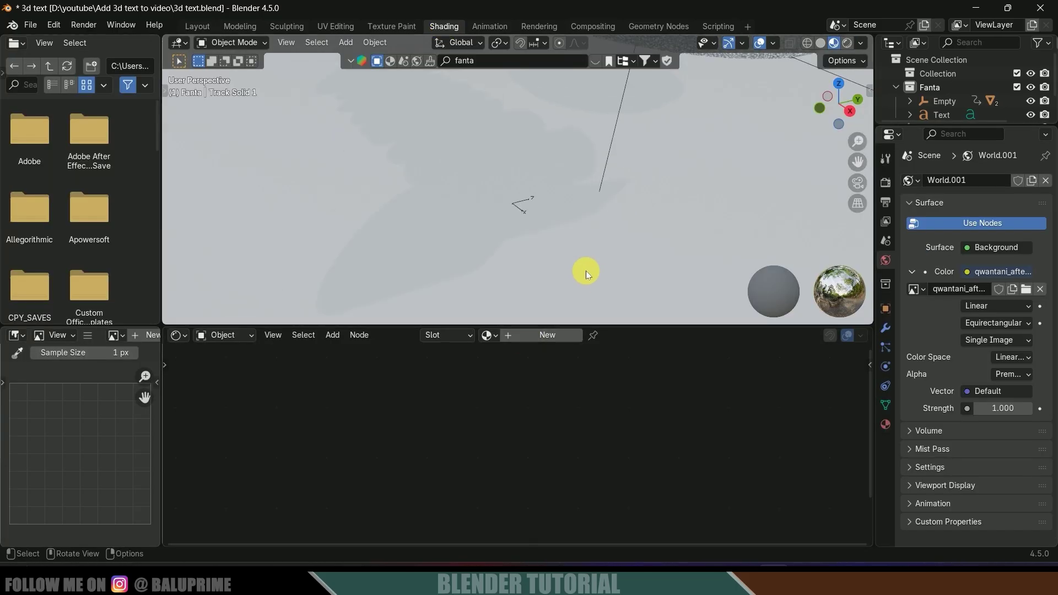
# - Show the rendered camera view and select the HDRI image node in the World node tree
pyautogui.press('KP_0')
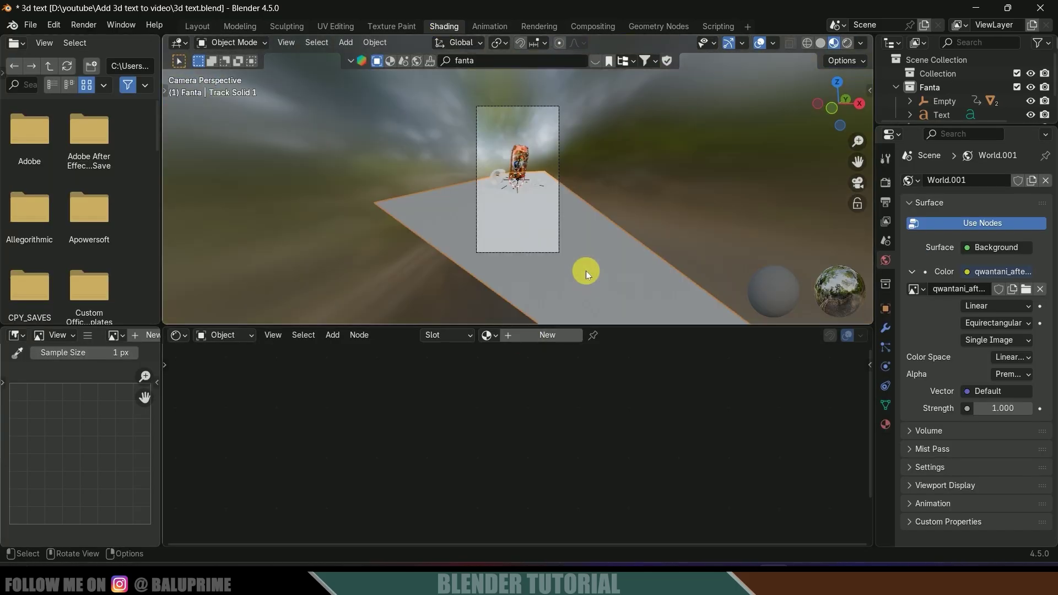
pyautogui.click(848, 42)
pyautogui.scroll(2, 630, 193)
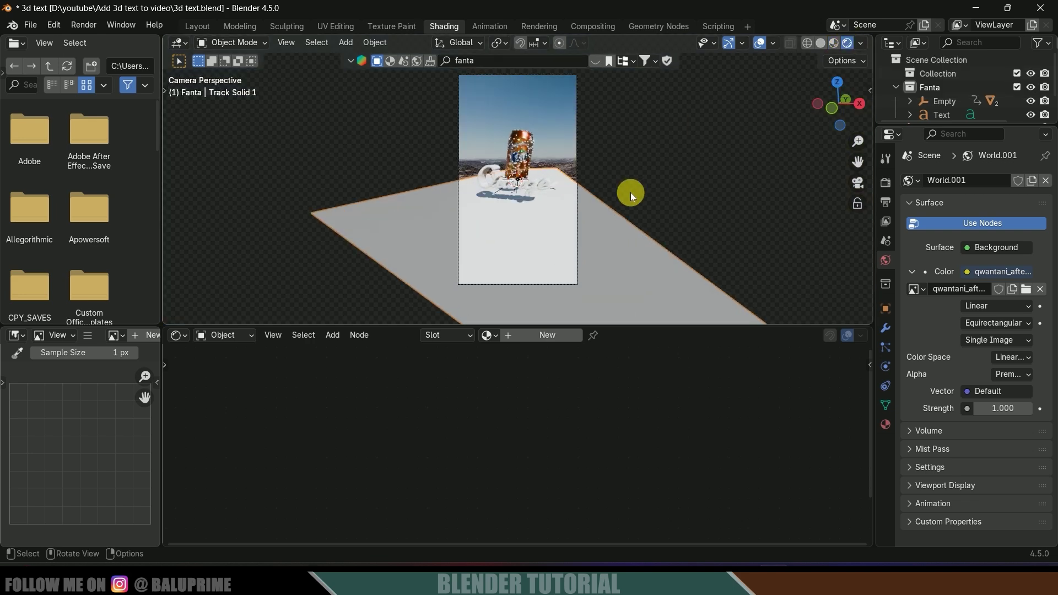
pyautogui.click(223, 335)
pyautogui.click(230, 379)
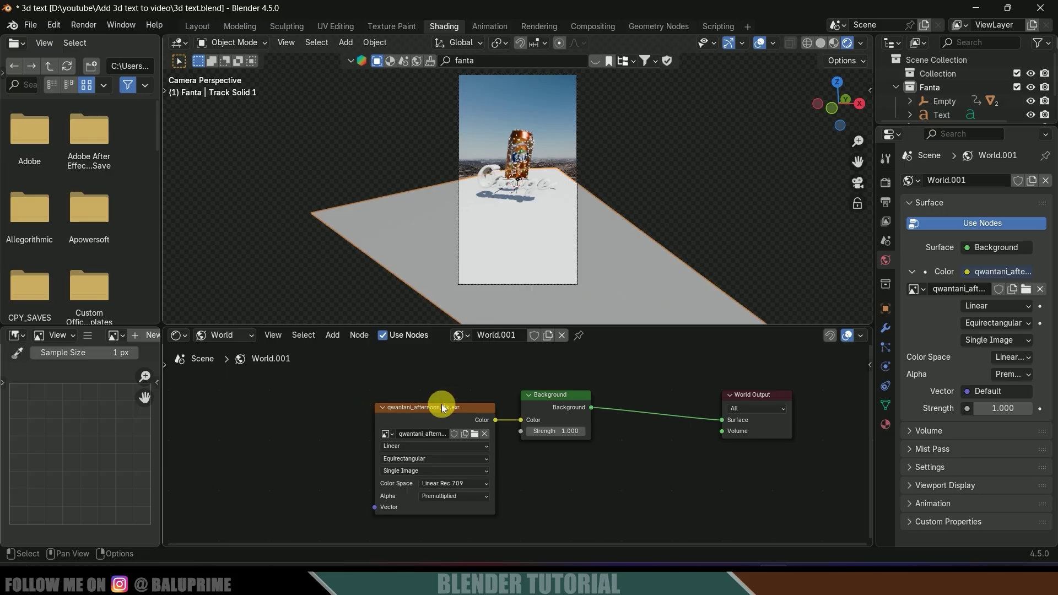
pyautogui.click(443, 404)
pyautogui.moveTo(437, 406); pyautogui.dragTo(339, 406, button='middle')
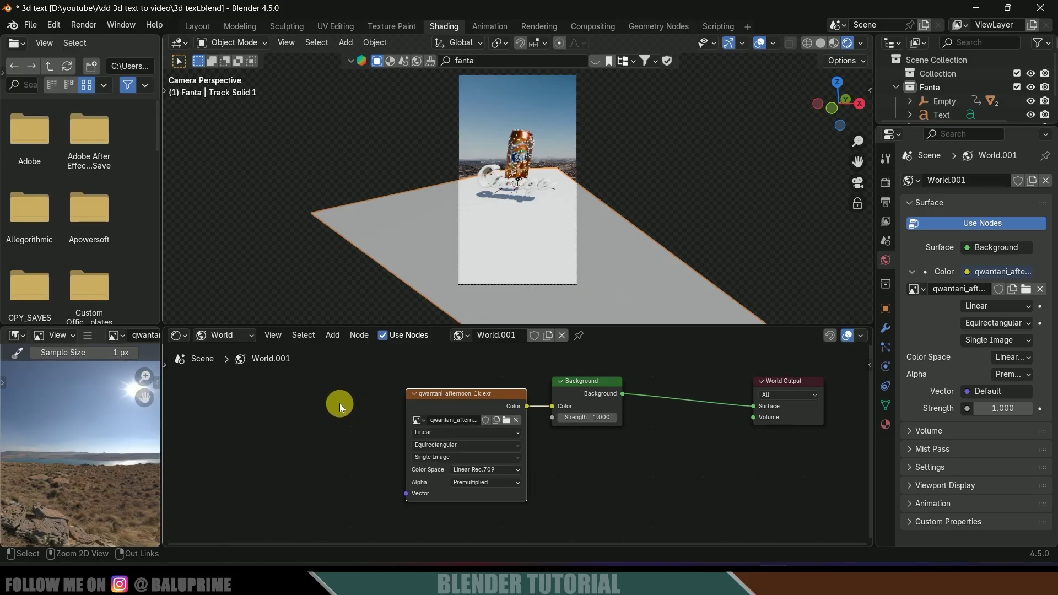
# - Add Texture Coordinate and Mapping nodes to the HDRI with Node Wrangler's Ctrl+T
pyautogui.hotkey('ctrl', 't')
pyautogui.moveTo(306, 420); pyautogui.dragTo(328, 386, button='middle')
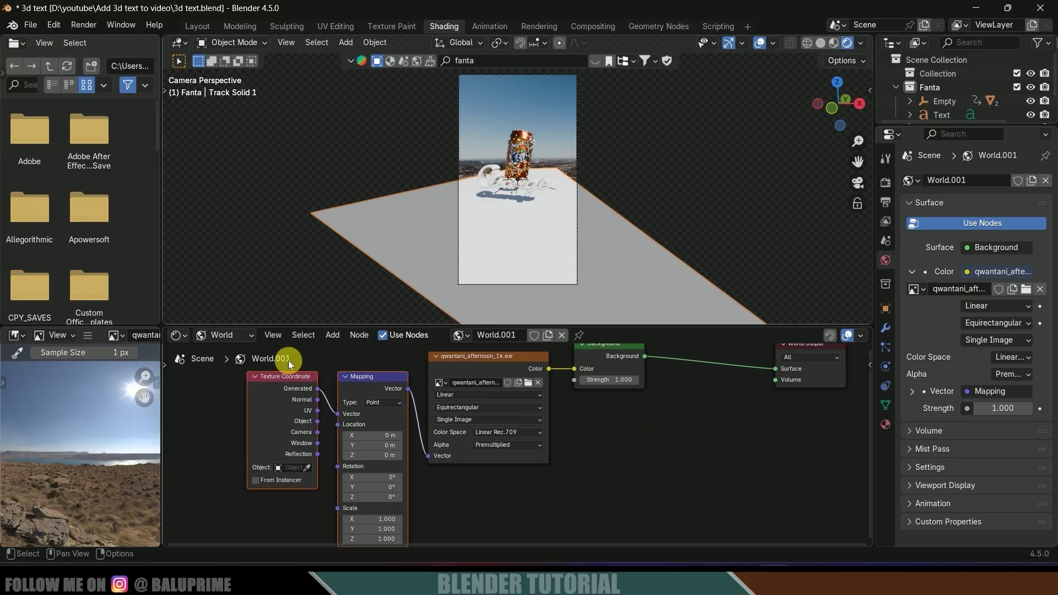
pyautogui.click(53, 25)
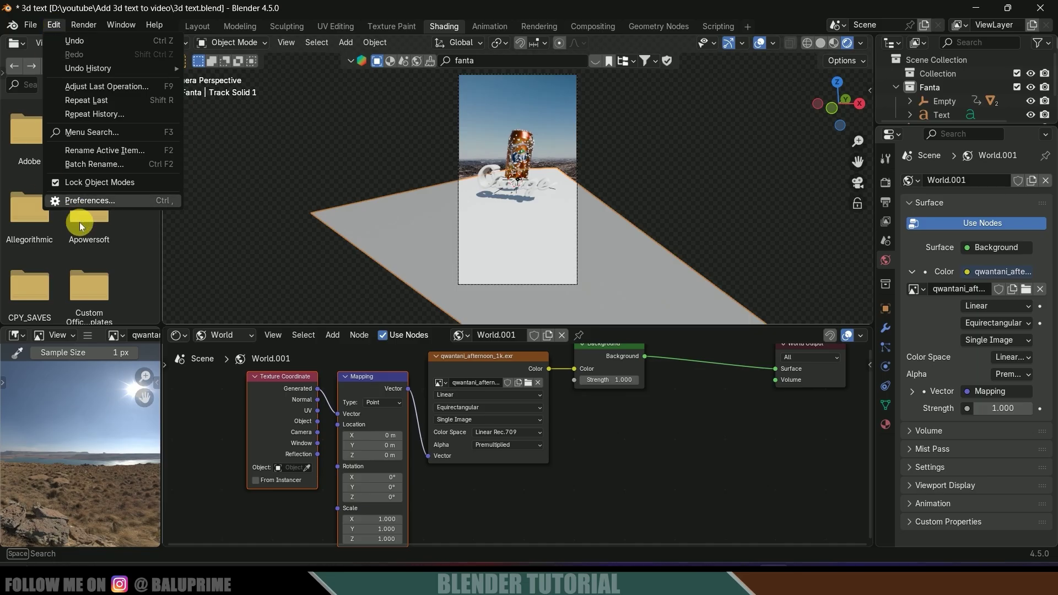
pyautogui.click(85, 200)
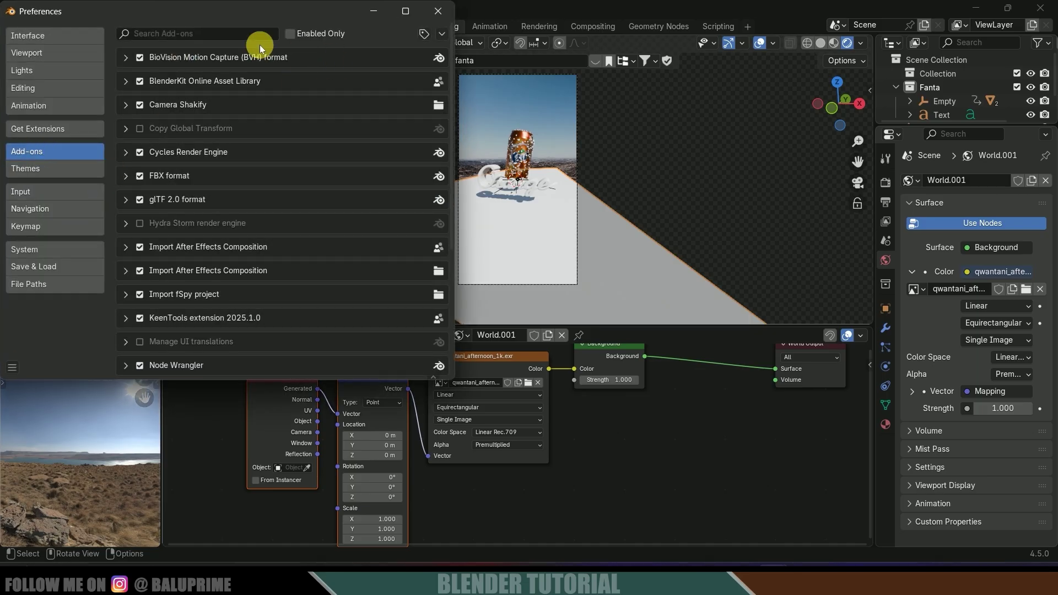
pyautogui.click(217, 36)
pyautogui.write('node')
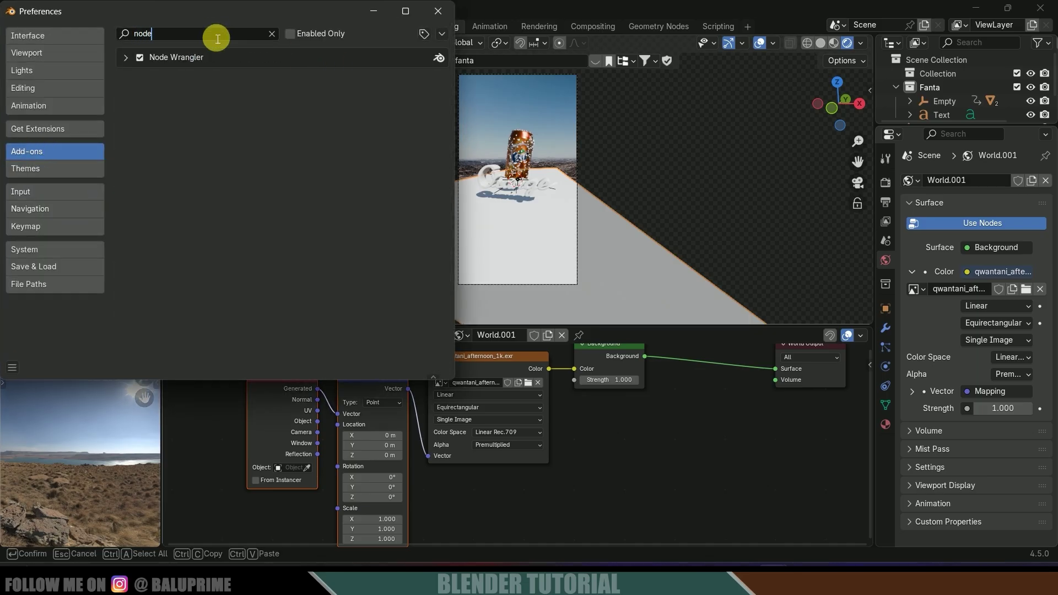
pyautogui.click(438, 11)
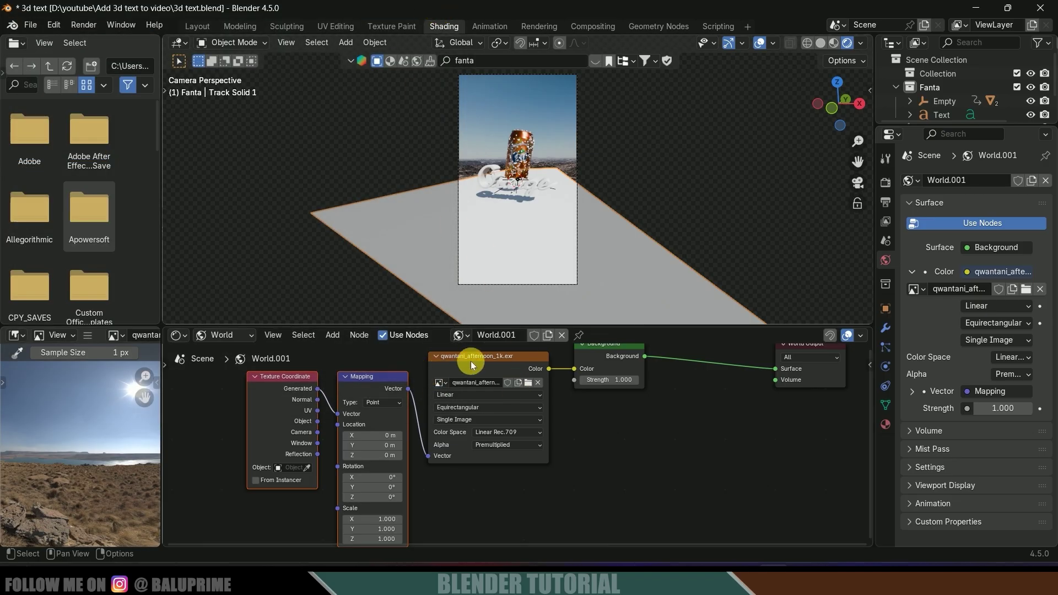
# - Set the Mapping node's Z rotation to 56.2° and return to the Layout workspace
pyautogui.moveTo(636, 471); pyautogui.dragTo(661, 401, button='middle')
pyautogui.scroll(1, 473, 423)
pyautogui.scroll(1, 473, 423)
pyautogui.moveTo(354, 425)
pyautogui.mouseDown()
pyautogui.moveTo(473, 425)
pyautogui.moveTo(342, 425)
pyautogui.moveTo(374, 425)
pyautogui.mouseUp()
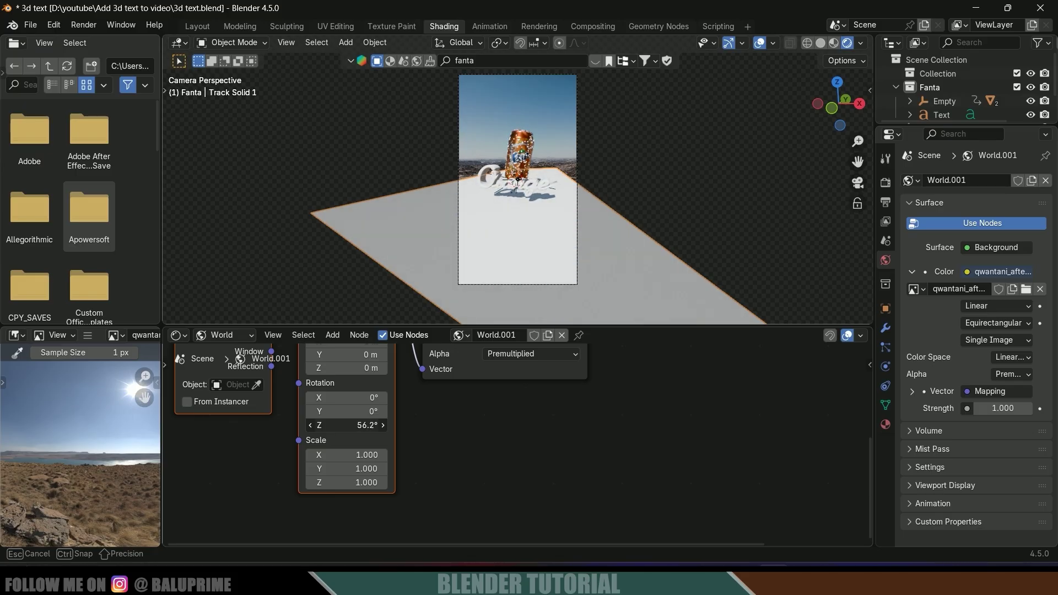
pyautogui.moveTo(374, 425); pyautogui.dragTo(374, 425)
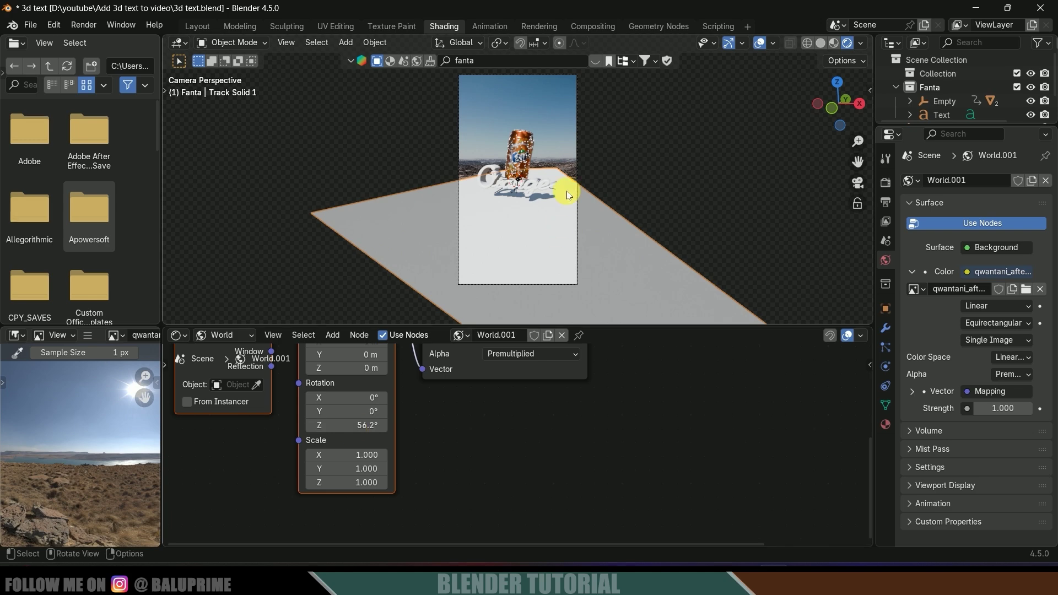
pyautogui.click(196, 25)
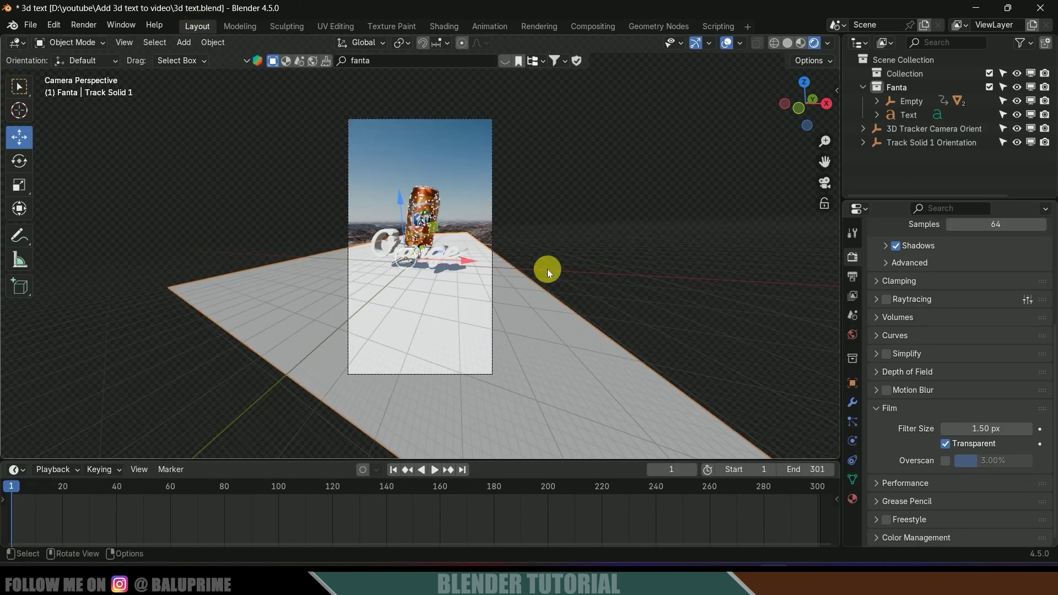
# - Search BlenderKit for 'orange' and apply the Procedural Orange material to the Orange text
pyautogui.scroll(-2, 521, 299)
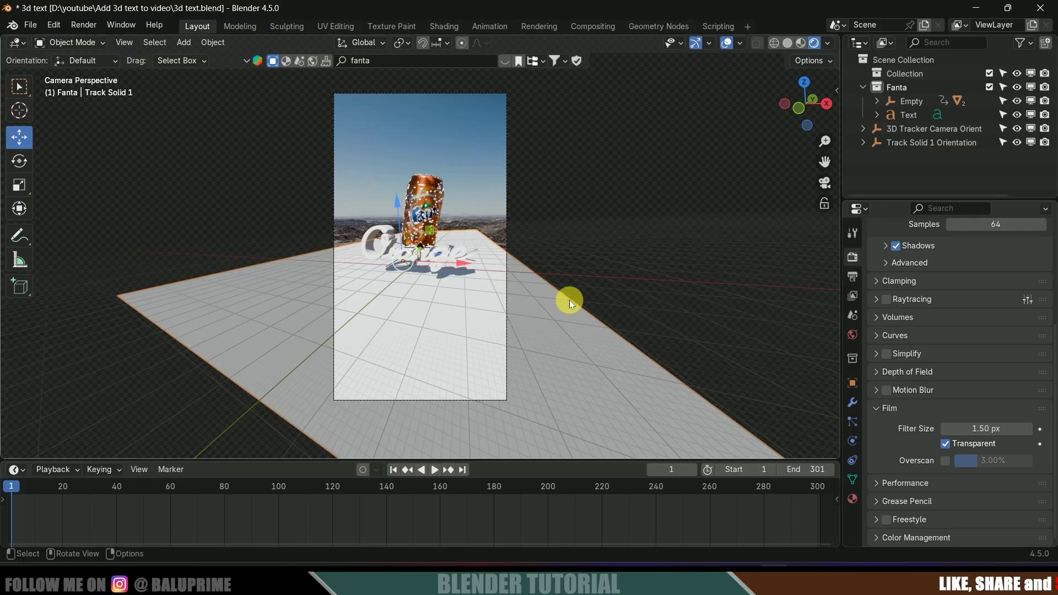
pyautogui.scroll(3, 972, 298)
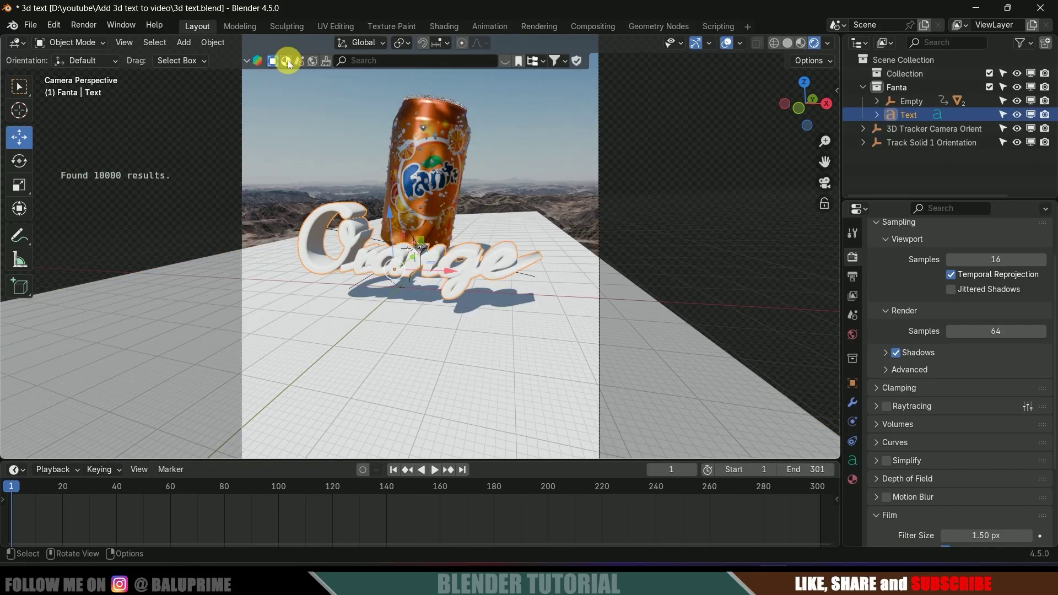
pyautogui.click(422, 60)
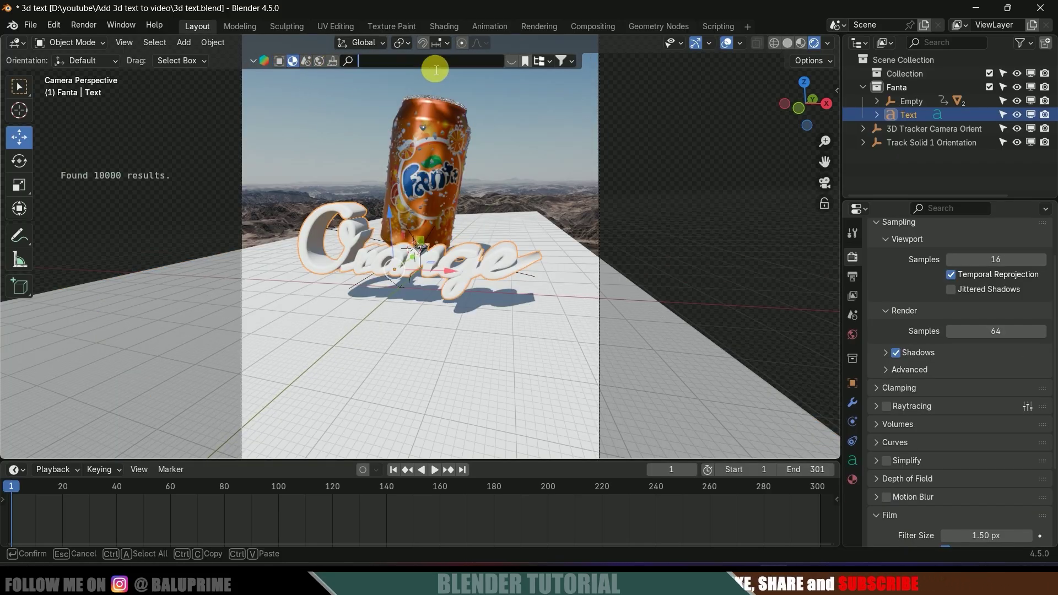
pyautogui.write('orange')
pyautogui.press('Return')
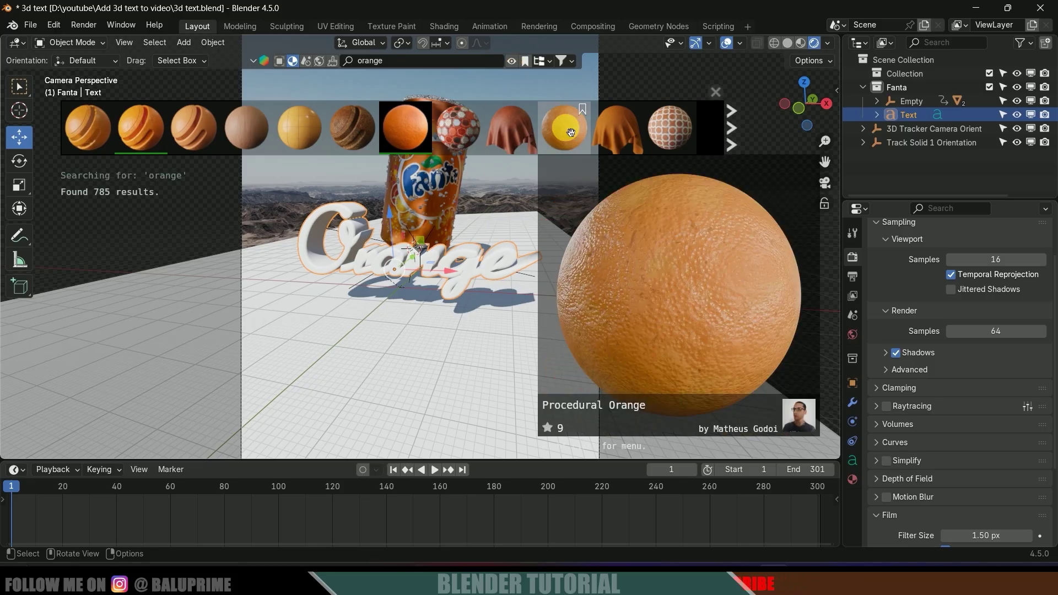
pyautogui.moveTo(95, 149)
pyautogui.click(88, 131)
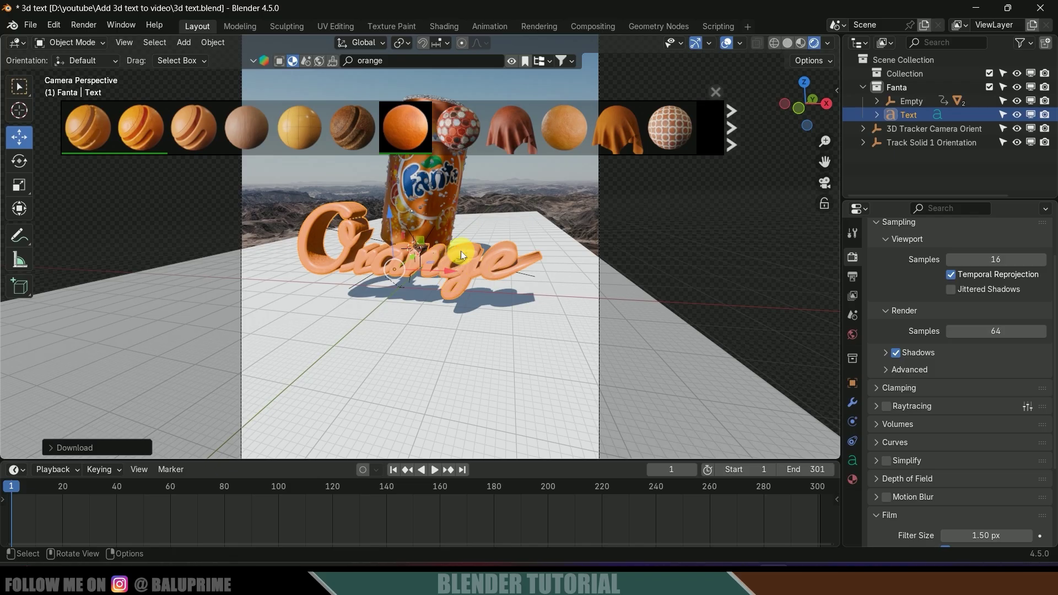
pyautogui.click(720, 91)
pyautogui.scroll(-3, 717, 218)
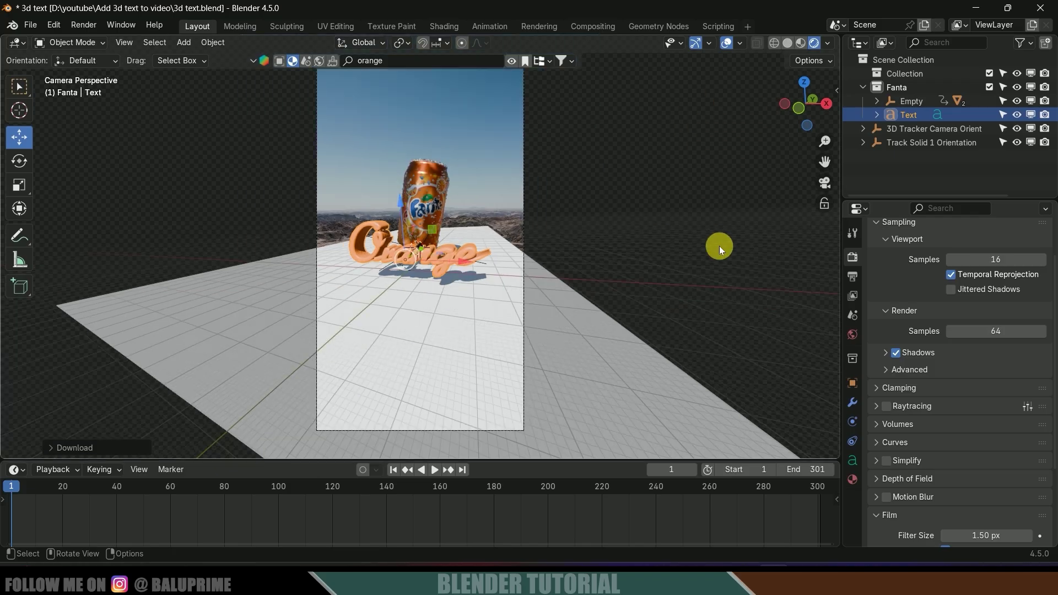
# - Select the plane and set the render engine to Cycles with GPU Compute as the device
pyautogui.click(478, 332)
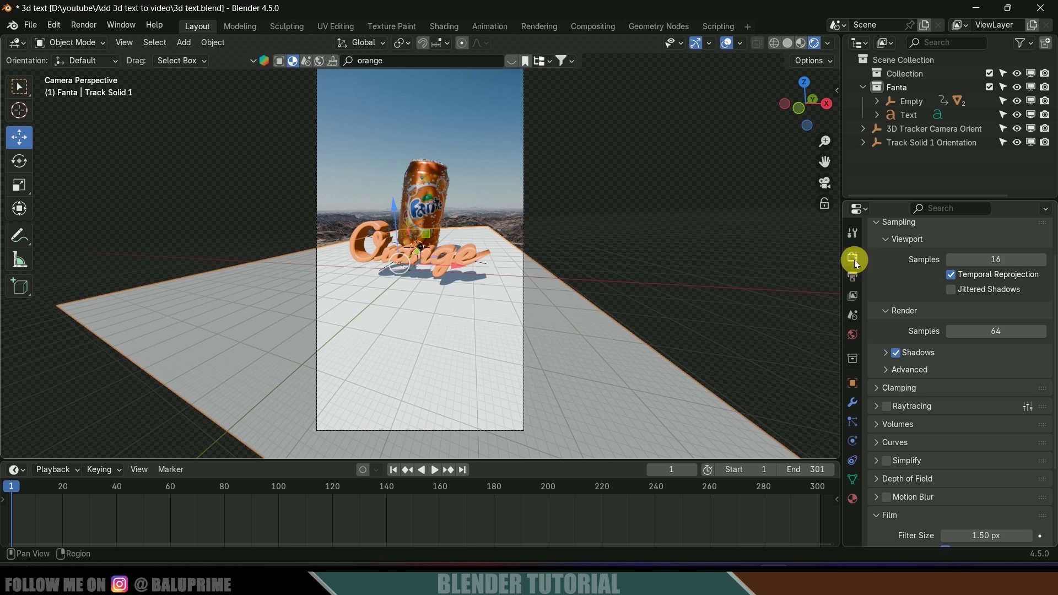
pyautogui.scroll(2, 916, 301)
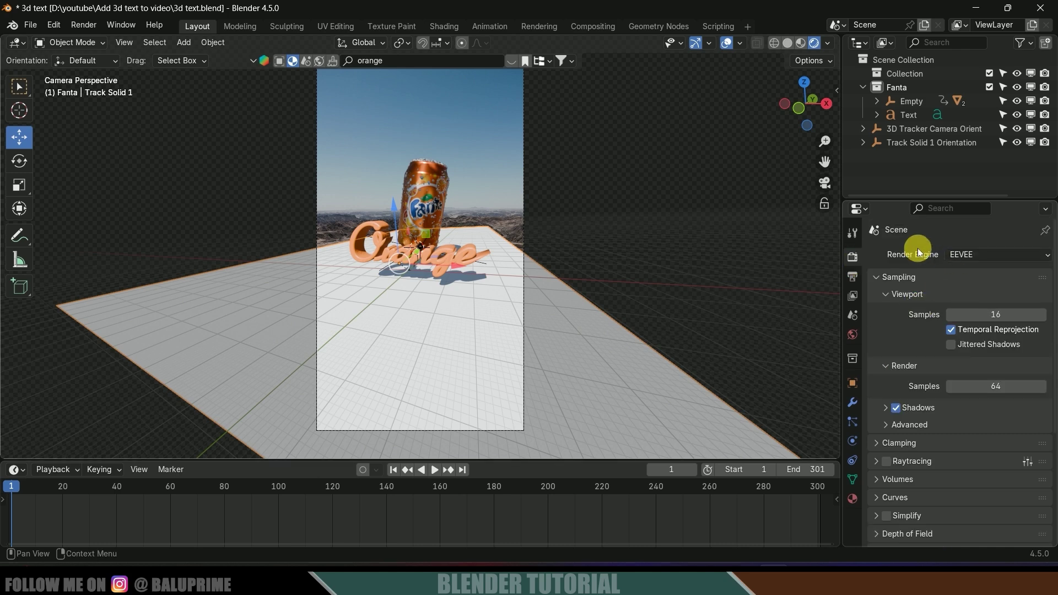
pyautogui.click(1036, 254)
pyautogui.click(970, 289)
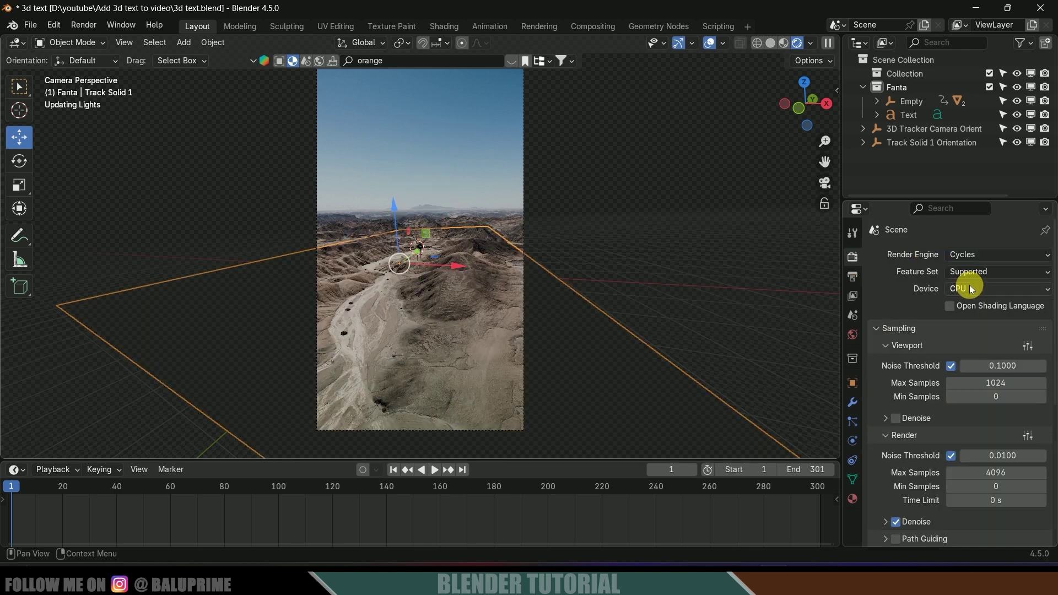
pyautogui.click(977, 289)
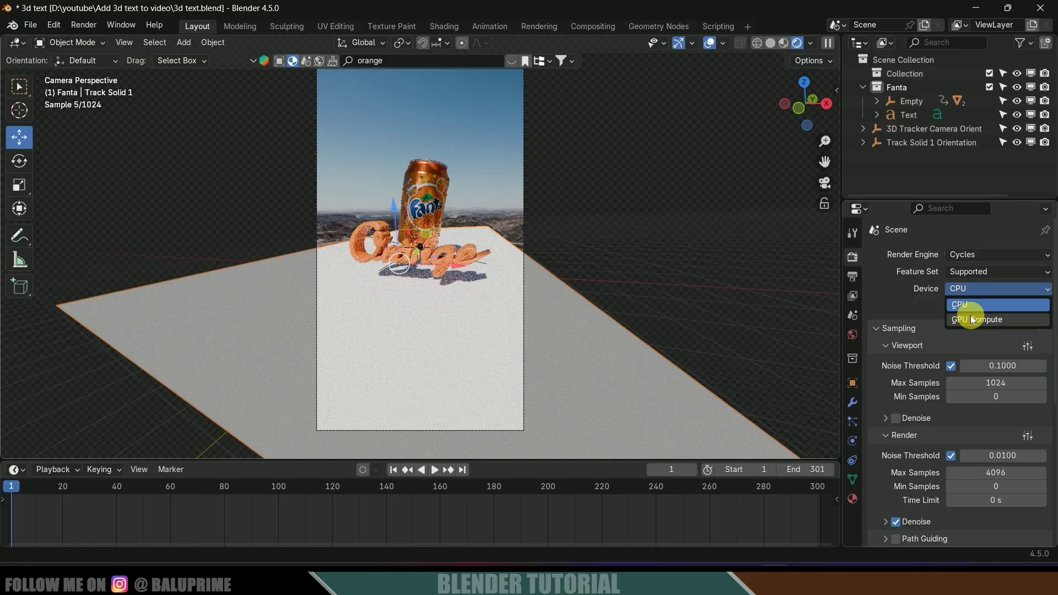
pyautogui.click(967, 317)
pyautogui.scroll(-8, 916, 314)
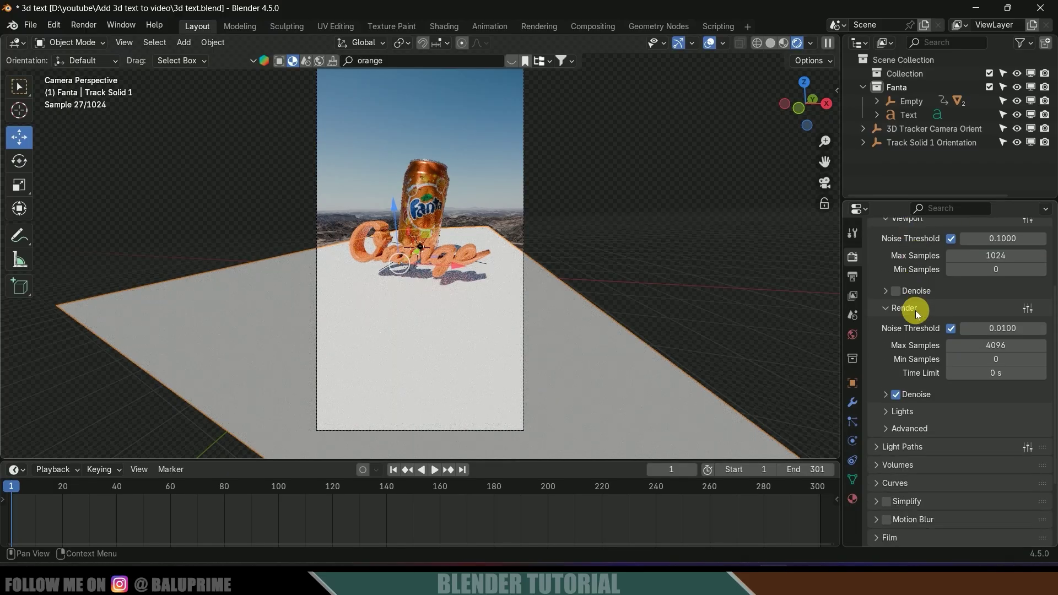
# - Tick Mask > Shadow Catcher in the ground plane's Object Visibility settings
pyautogui.click(858, 384)
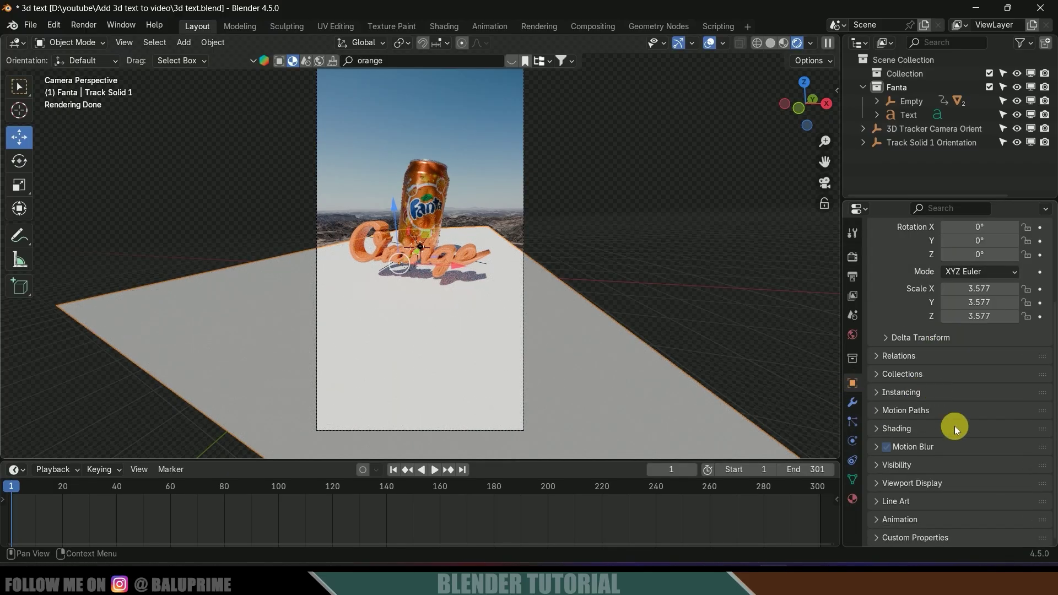
pyautogui.click(876, 465)
pyautogui.scroll(-5, 875, 466)
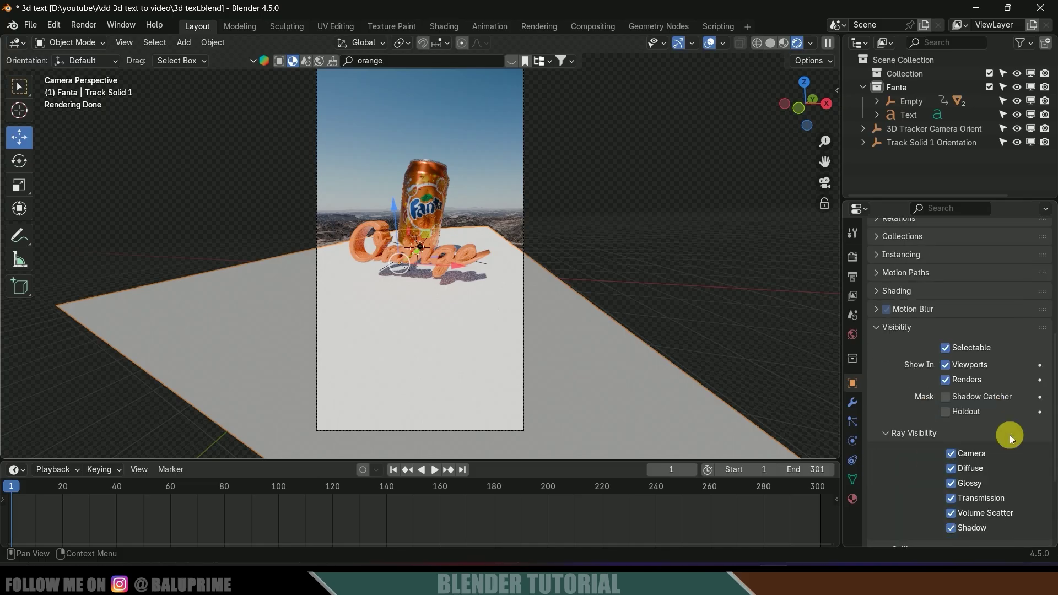
pyautogui.click(946, 398)
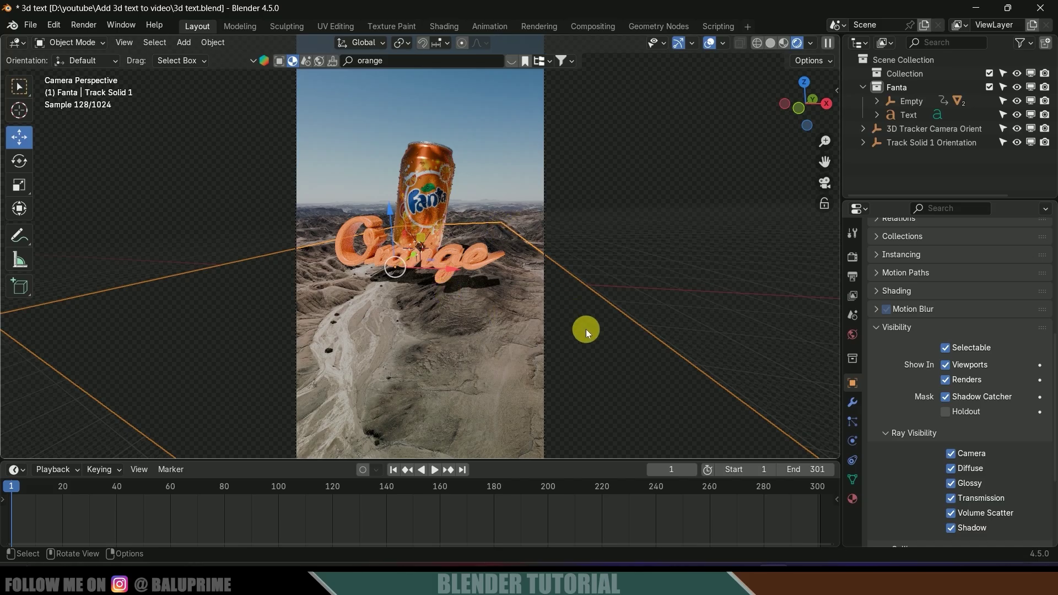
pyautogui.scroll(-2, 618, 270)
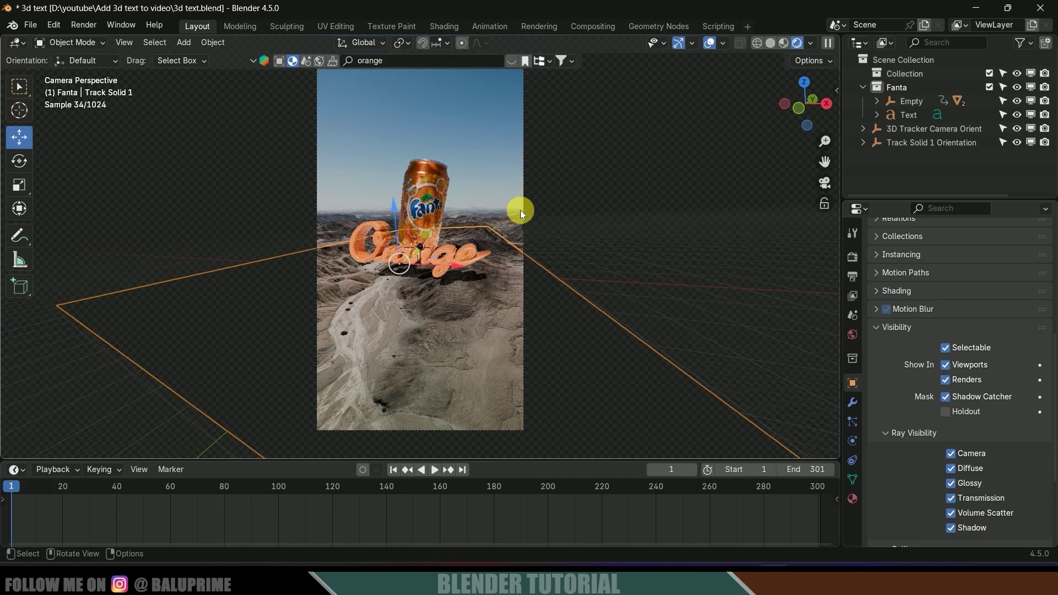
# - Set the world background Strength to 0.5, then to 0.75
pyautogui.click(852, 334)
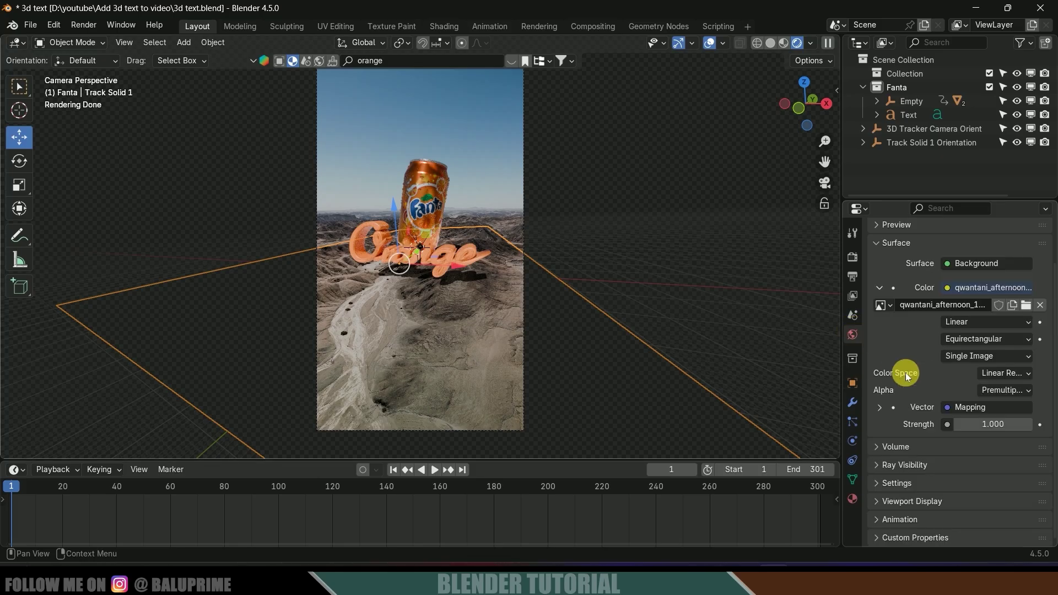
pyautogui.click(995, 426)
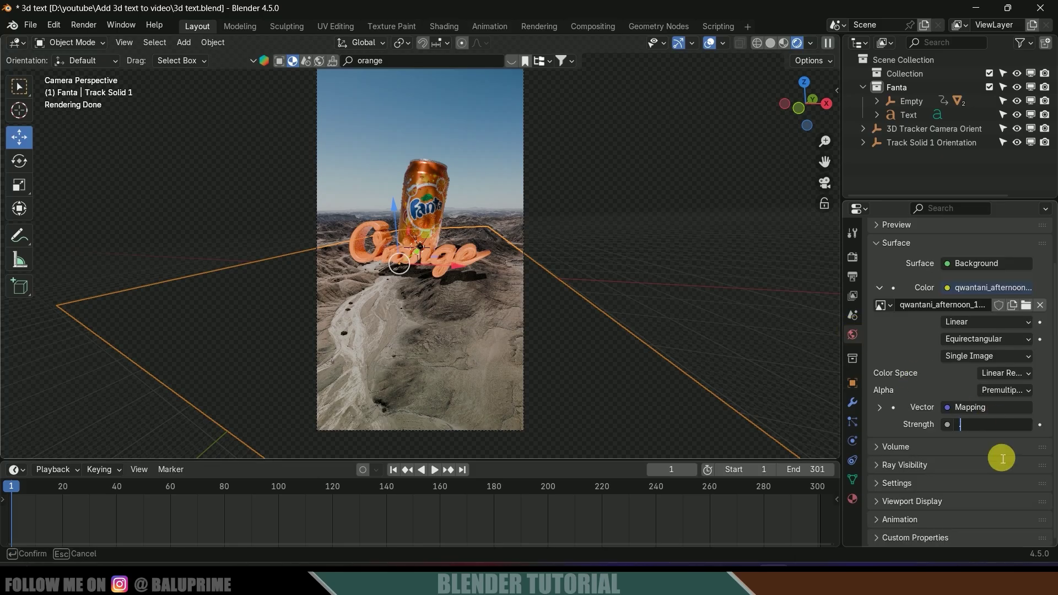
pyautogui.write('0.5')
pyautogui.press('Return')
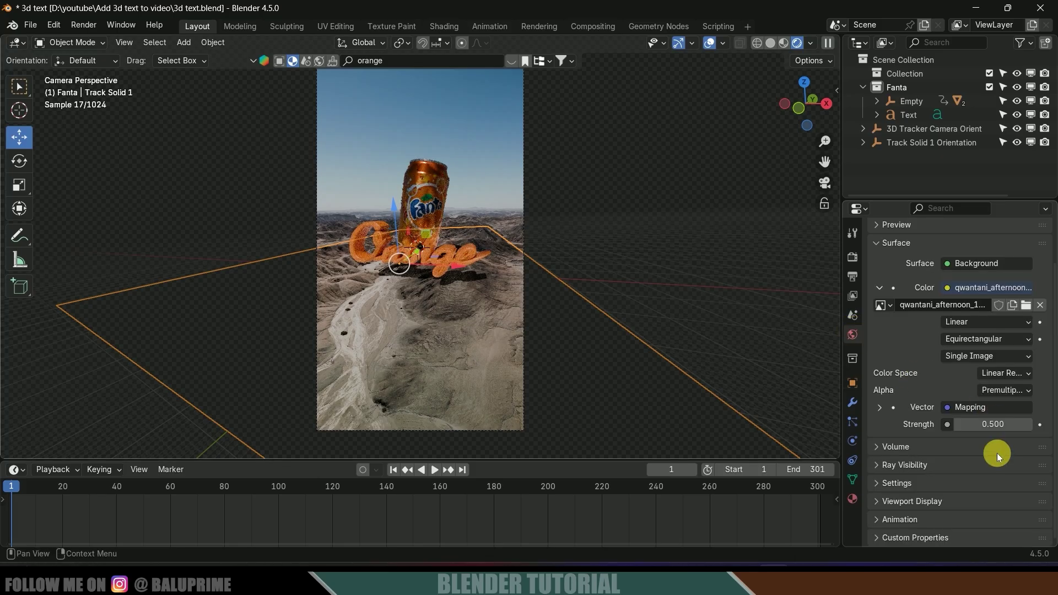
pyautogui.click(997, 453)
pyautogui.click(995, 428)
pyautogui.write('.75')
pyautogui.press('Return')
# - Deselect everything, preview the animation ending on frame 1, and show Render properties
pyautogui.click(688, 233)
pyautogui.press('space')
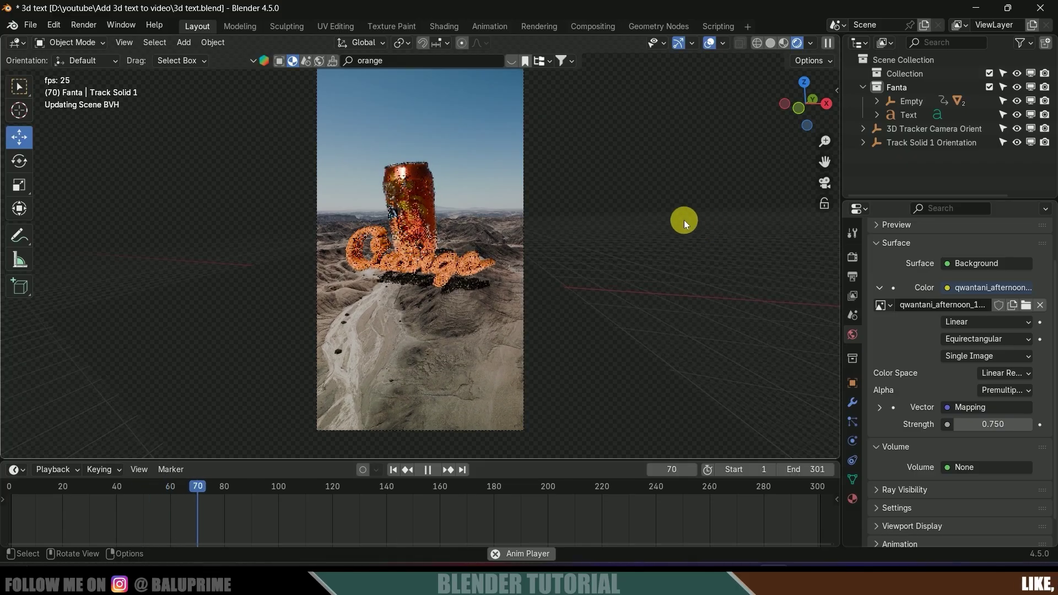
pyautogui.click(428, 469)
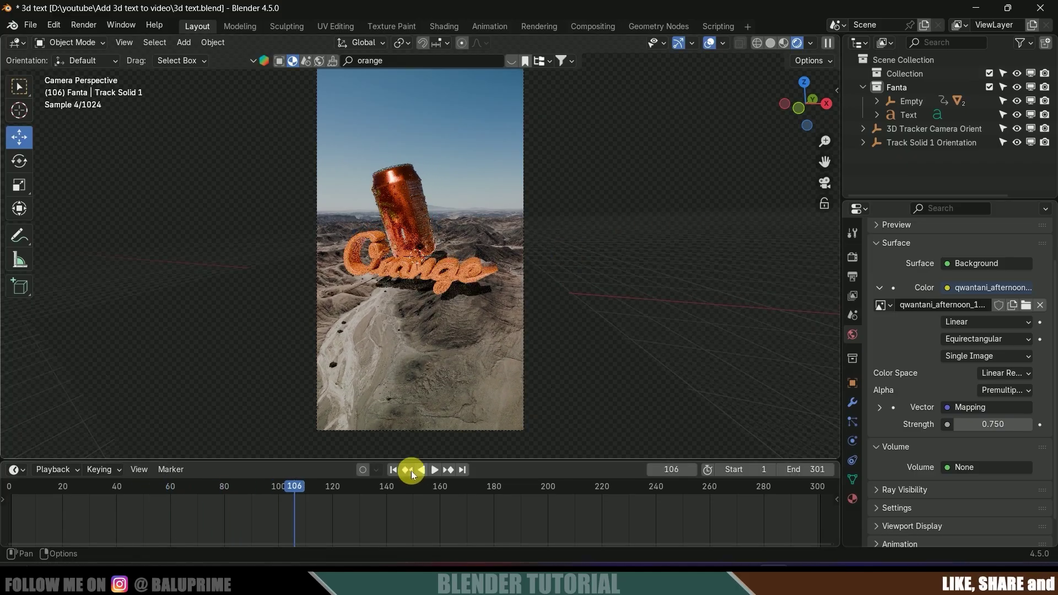
pyautogui.click(394, 469)
pyautogui.scroll(-1, 664, 304)
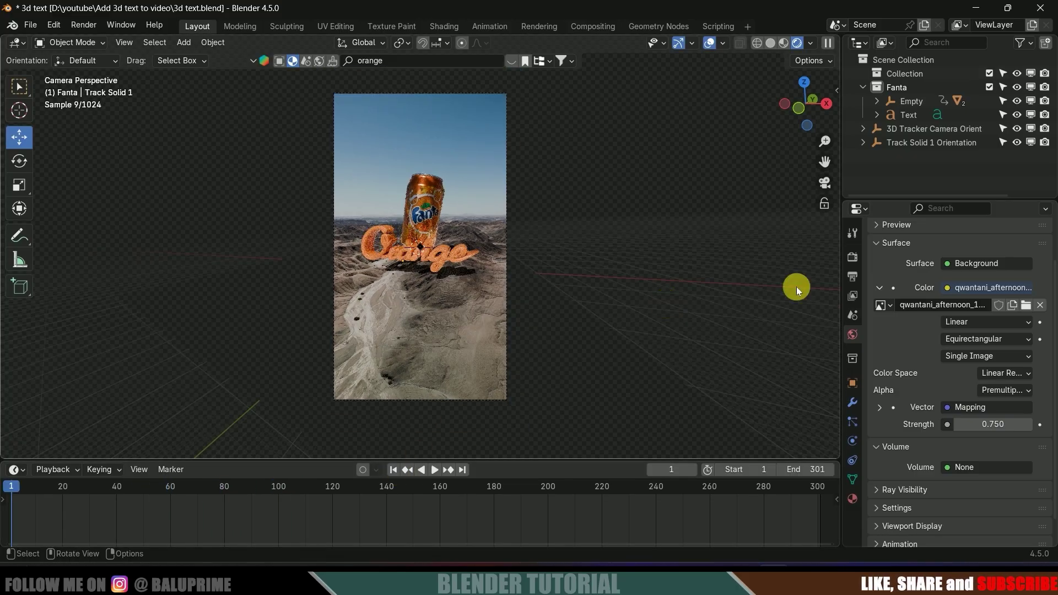
pyautogui.click(854, 257)
pyautogui.scroll(2, 898, 307)
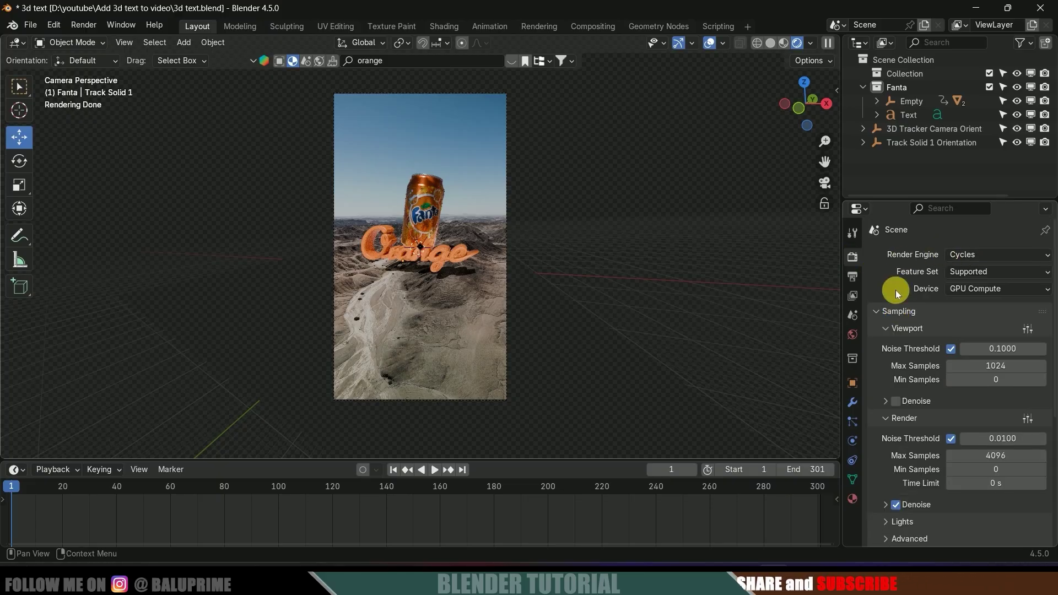
# - Set the Cycles final render Max Samples to 16 and Noise Threshold to 0.1
pyautogui.scroll(-3, 910, 311)
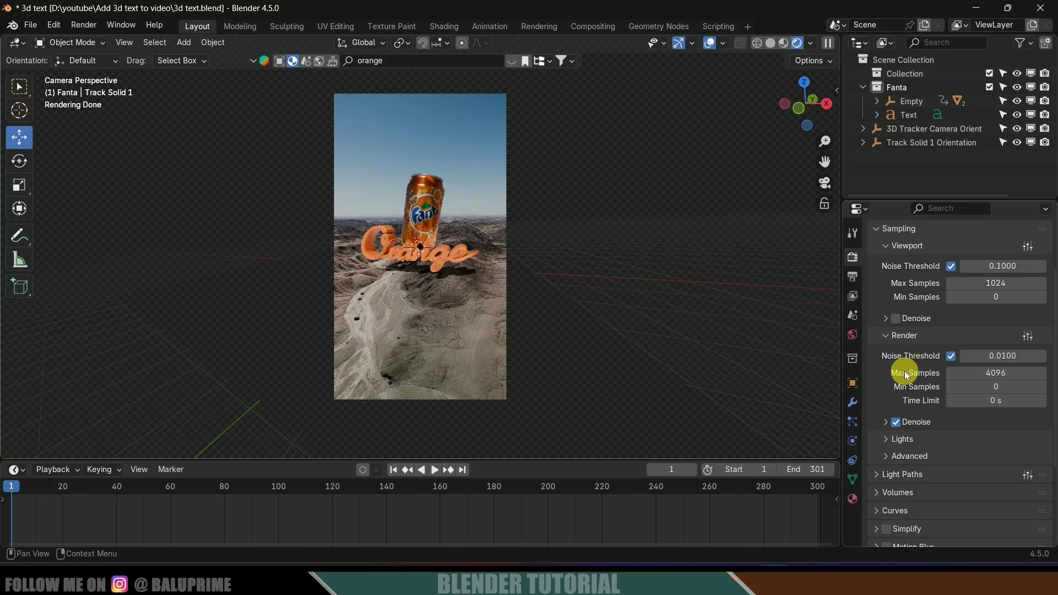
pyautogui.click(1012, 374)
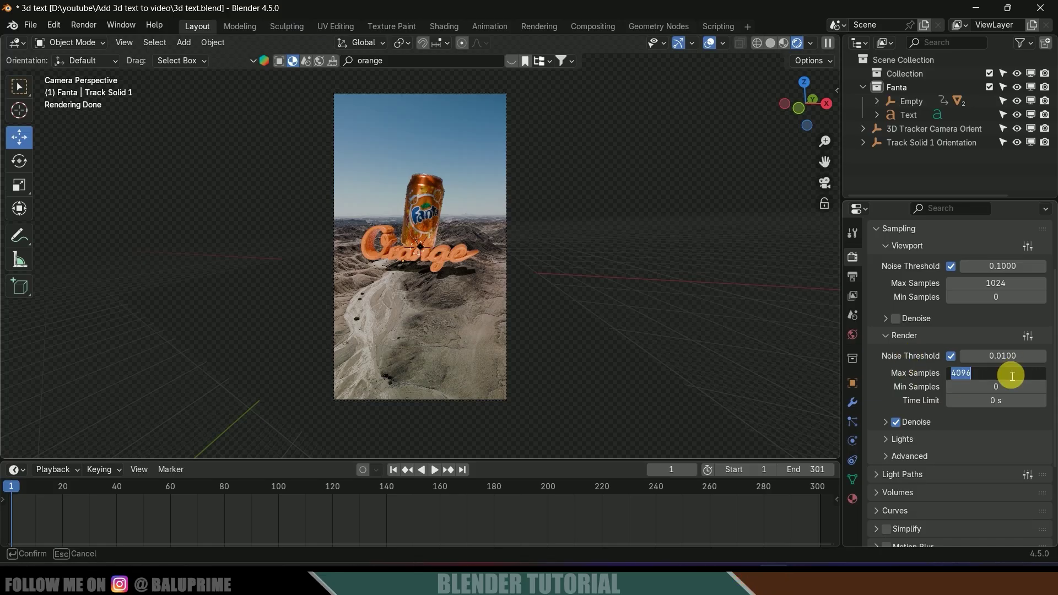
pyautogui.write('16')
pyautogui.press('Return')
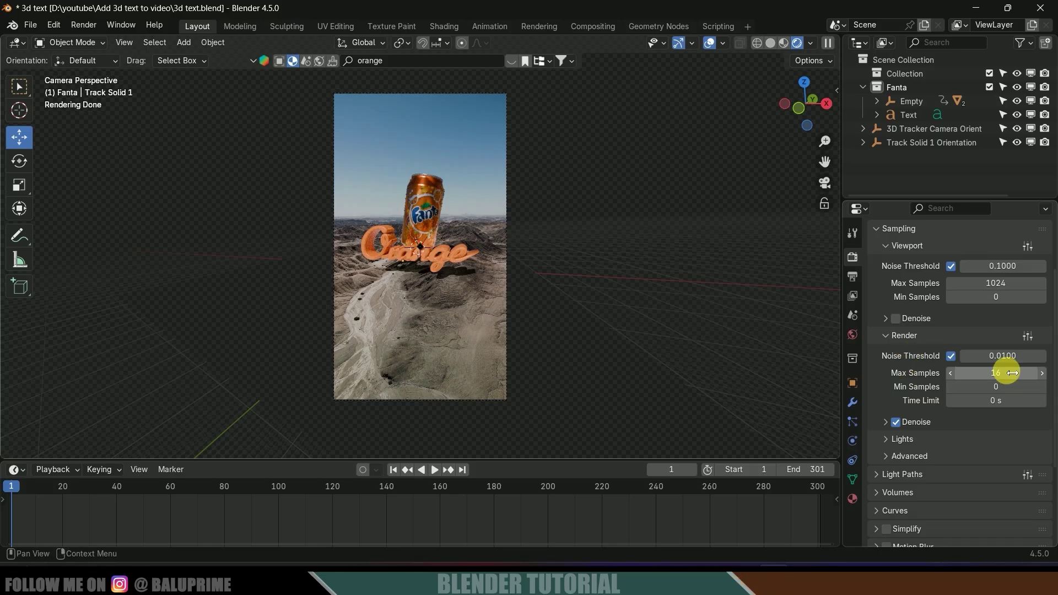
pyautogui.click(1003, 362)
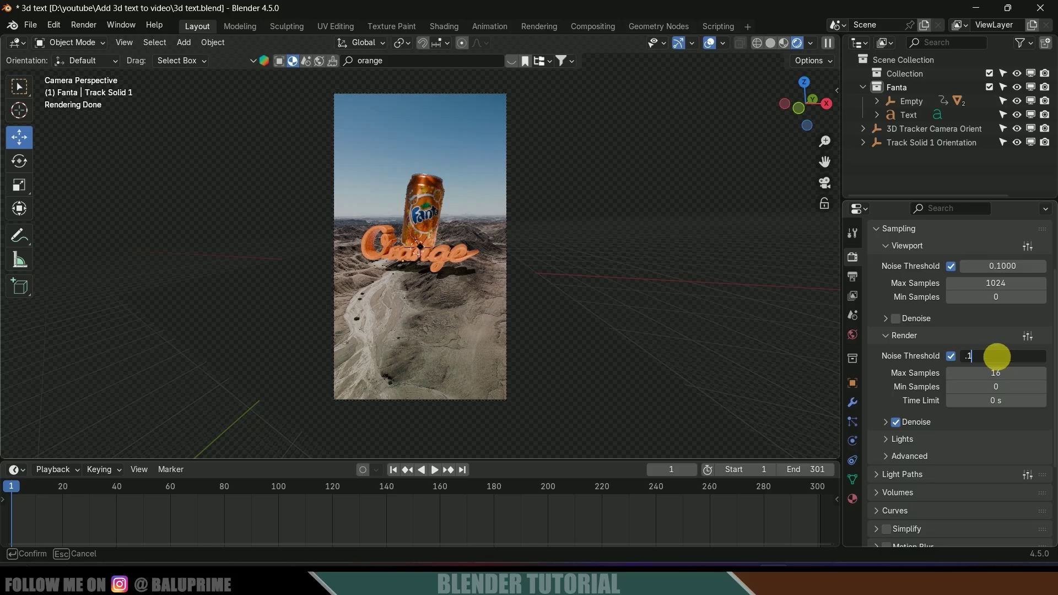
pyautogui.write('.1')
pyautogui.press('Return')
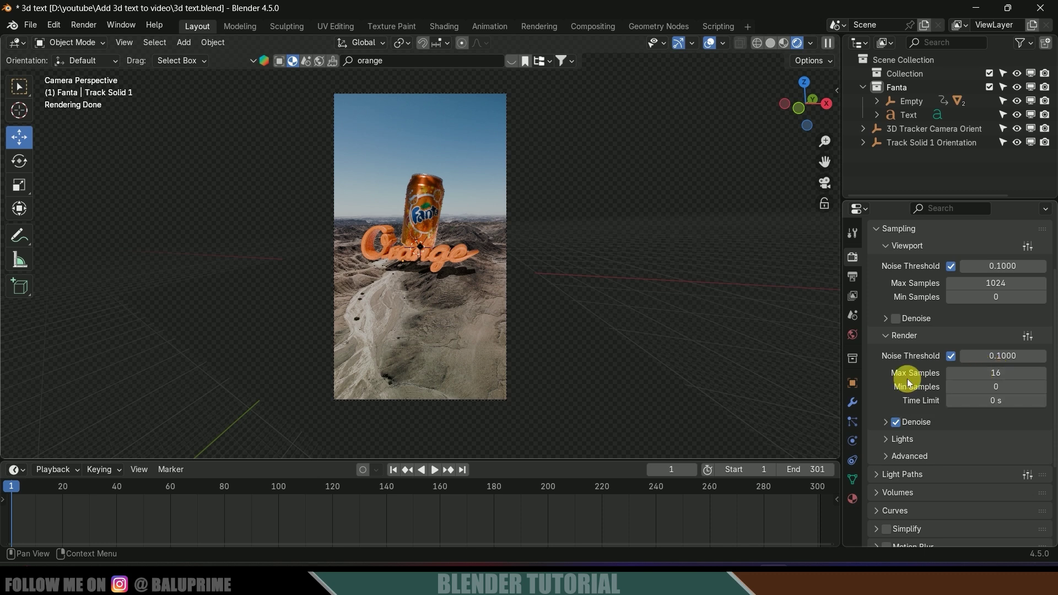
pyautogui.scroll(-3, 906, 378)
pyautogui.scroll(2, 931, 355)
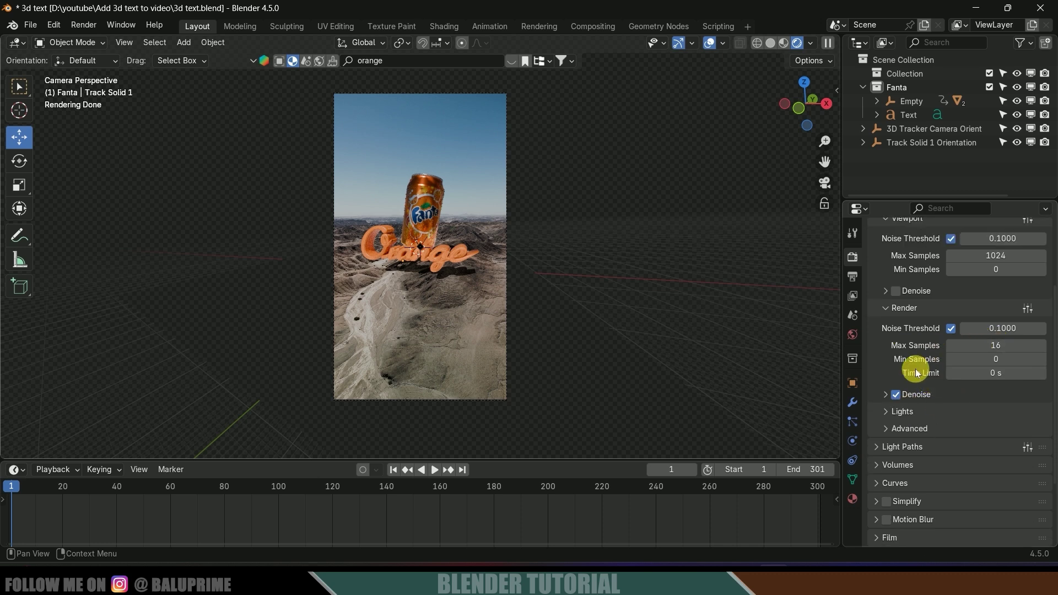
pyautogui.scroll(4, 914, 371)
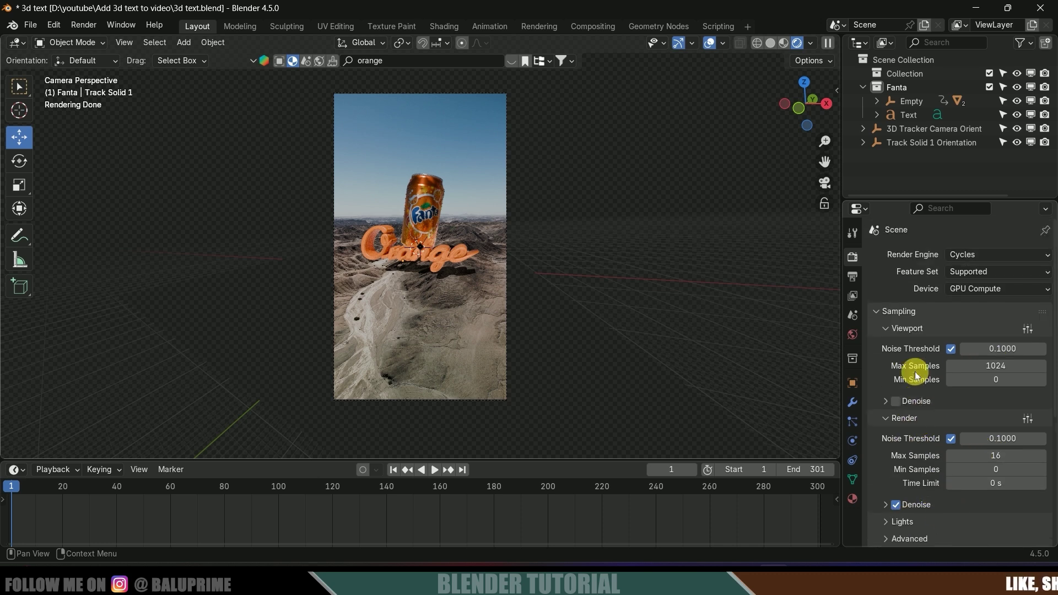
pyautogui.scroll(-6, 915, 372)
pyautogui.scroll(-2, 914, 373)
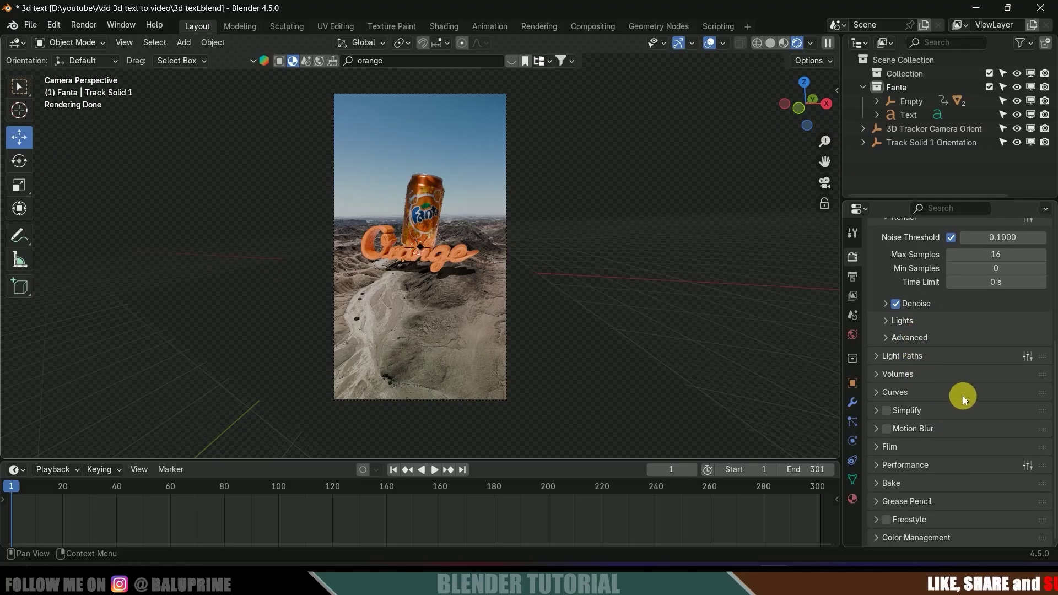
# - Expand Color Management and switch the View Transform from AgX to Standard
pyautogui.click(879, 359)
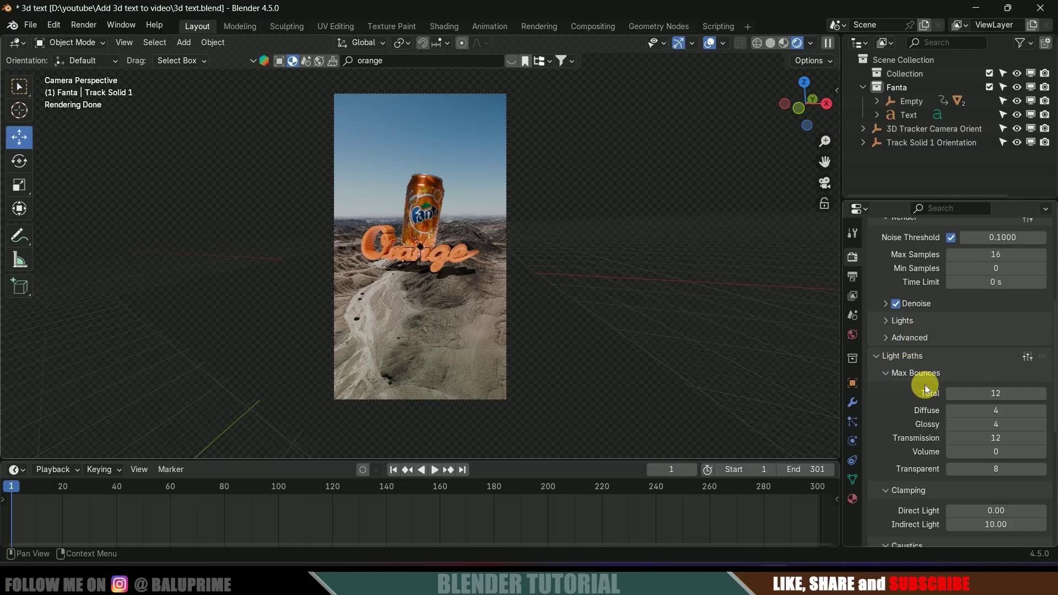
pyautogui.scroll(-8, 928, 383)
pyautogui.scroll(-3, 925, 386)
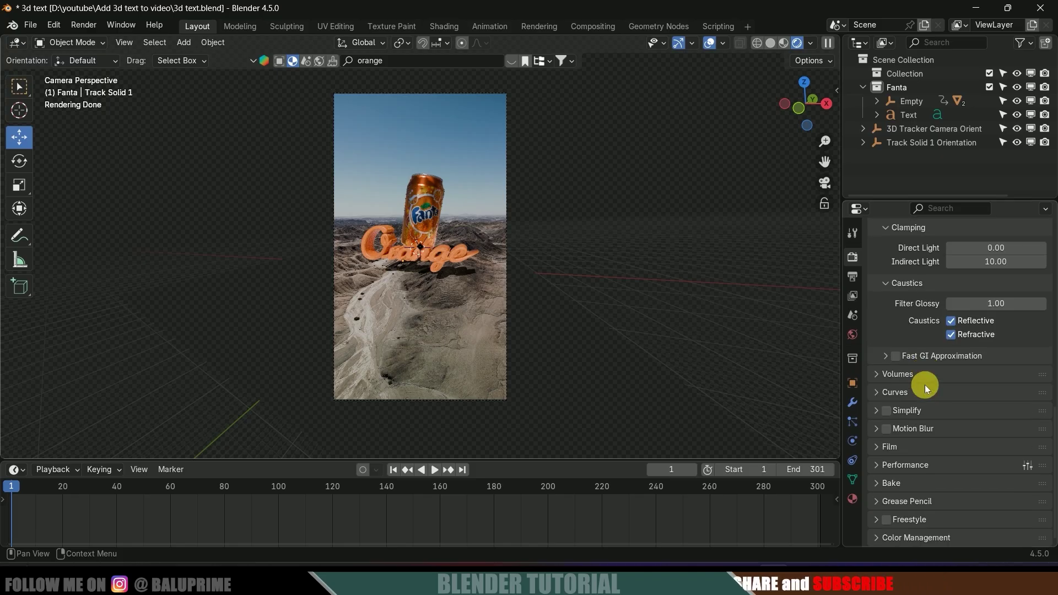
pyautogui.click(876, 536)
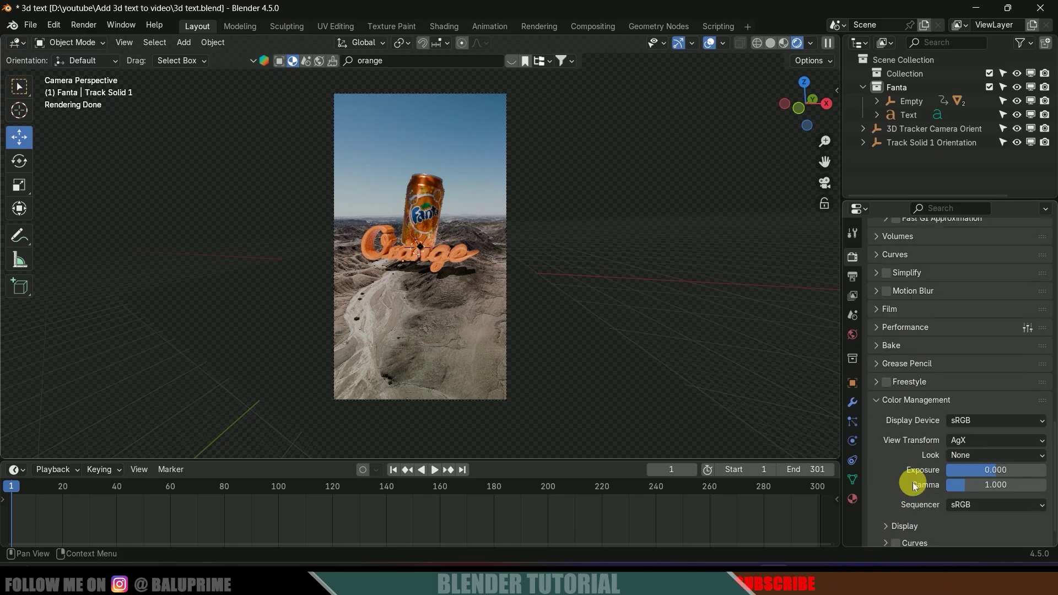
pyautogui.click(979, 445)
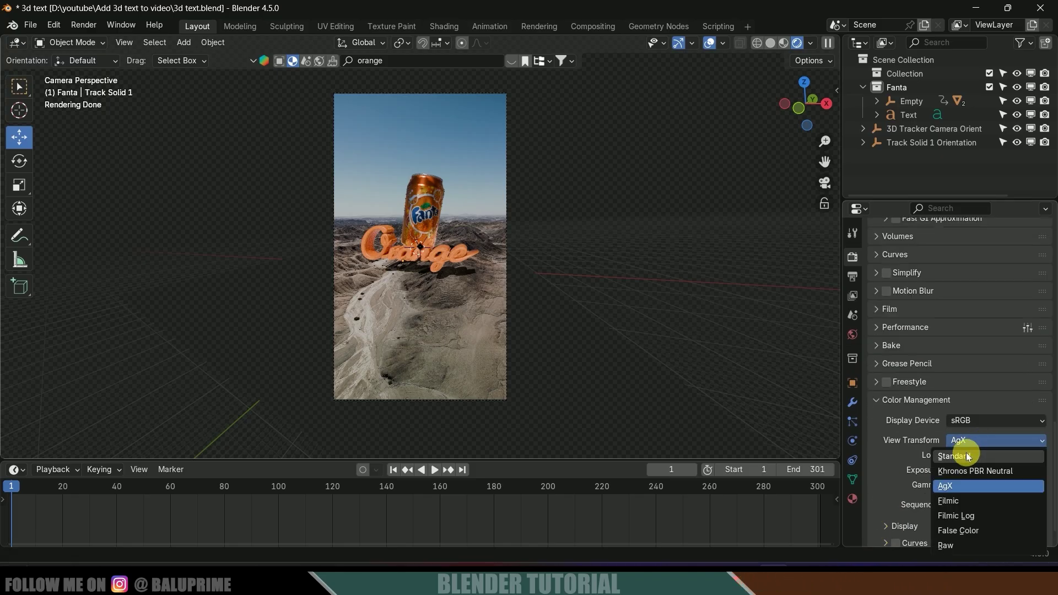
pyautogui.click(968, 456)
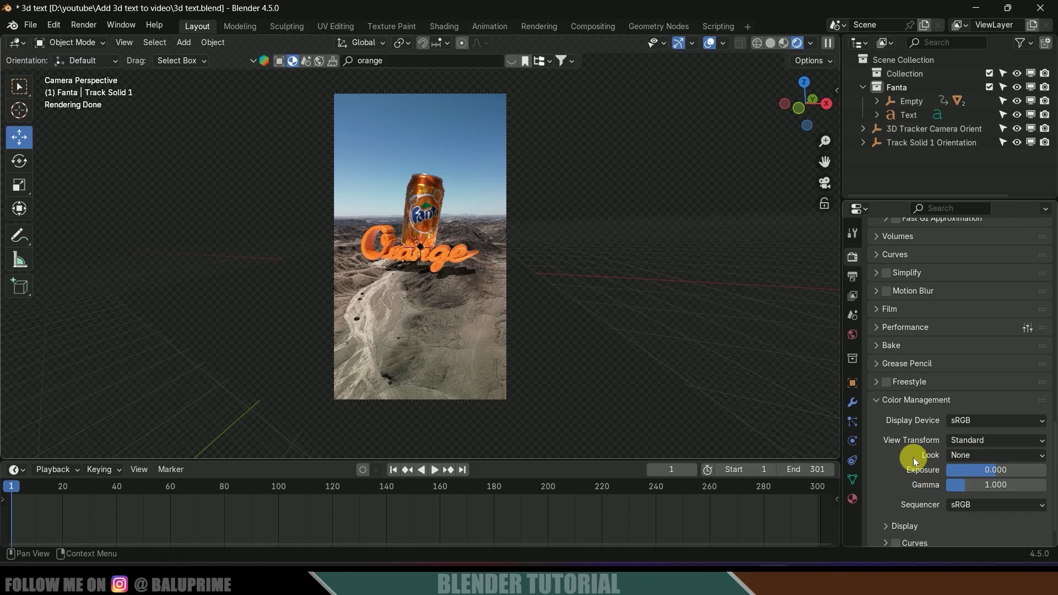
# - Try the High Contrast look, revert Look to None, and select the Orange text
pyautogui.click(978, 455)
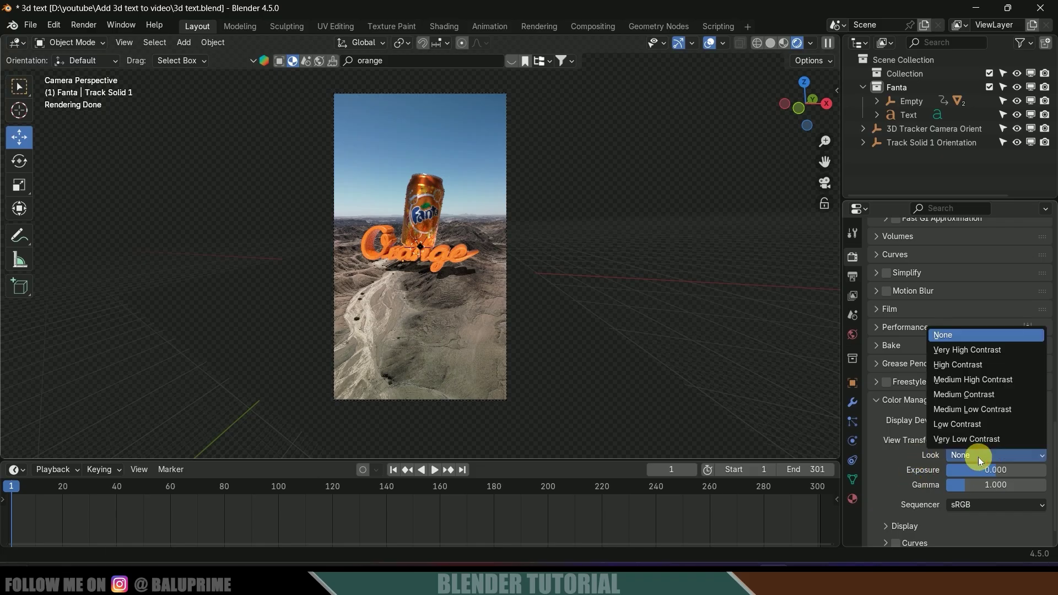
pyautogui.click(967, 364)
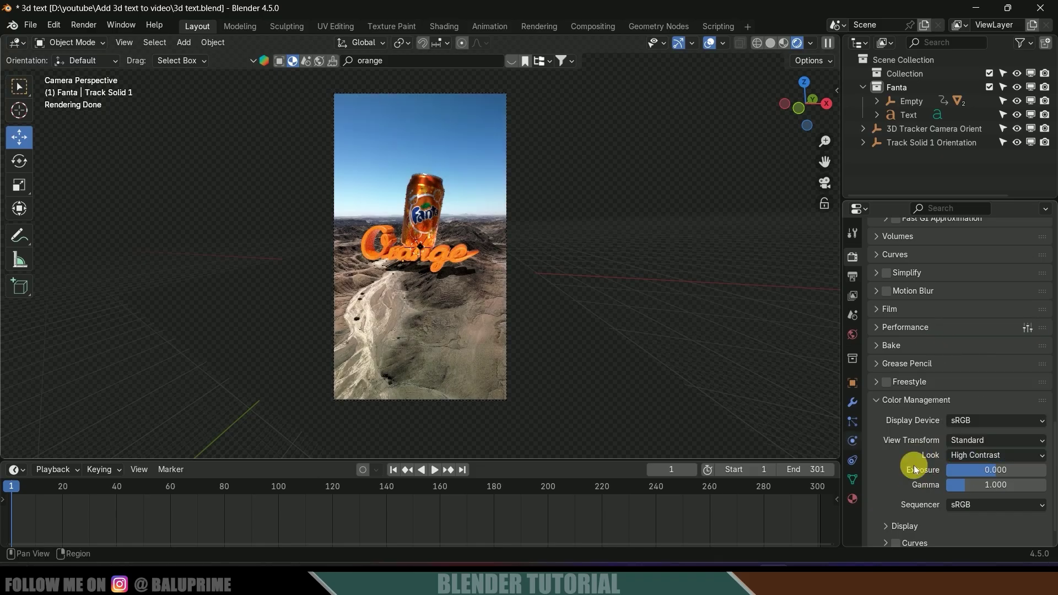
pyautogui.click(973, 456)
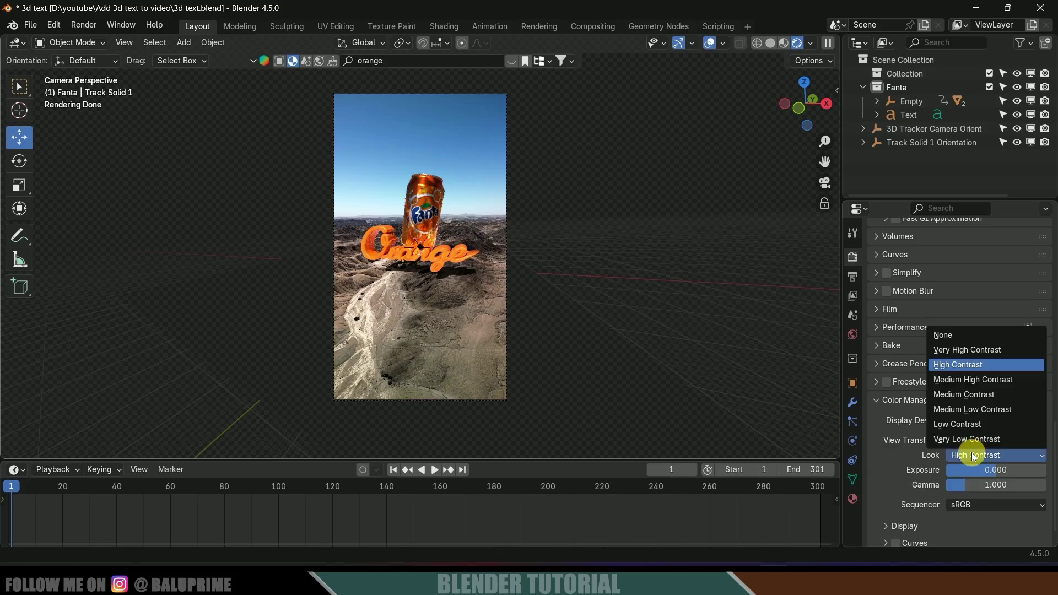
pyautogui.click(959, 338)
pyautogui.click(402, 251)
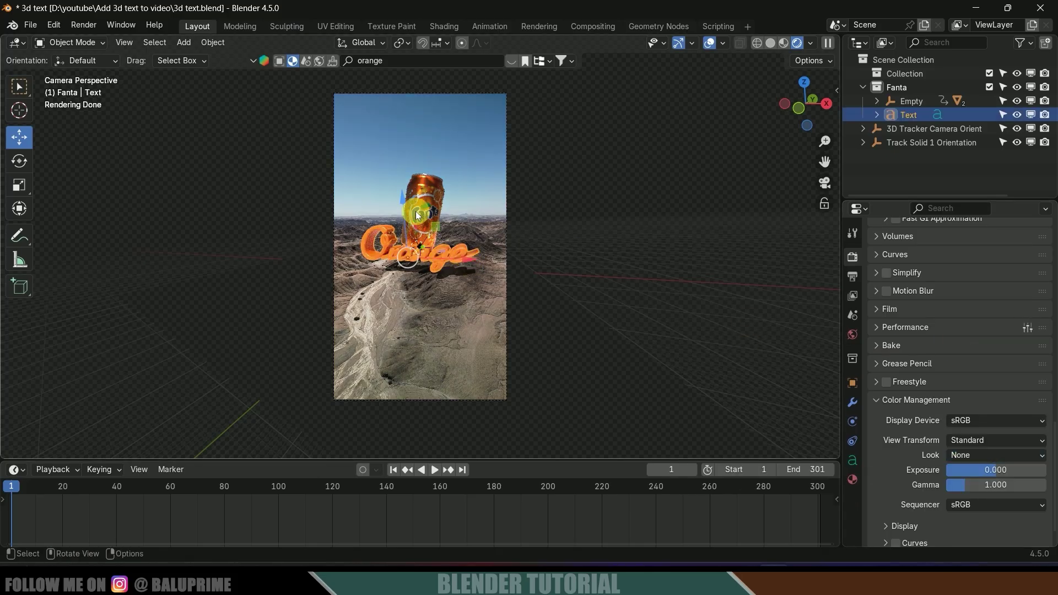
# - Preview the animation from frame 1 and enable Render Region with Crop to Render Region
pyautogui.press('space')
pyautogui.click(393, 469)
pyautogui.click(853, 277)
pyautogui.scroll(7, 918, 278)
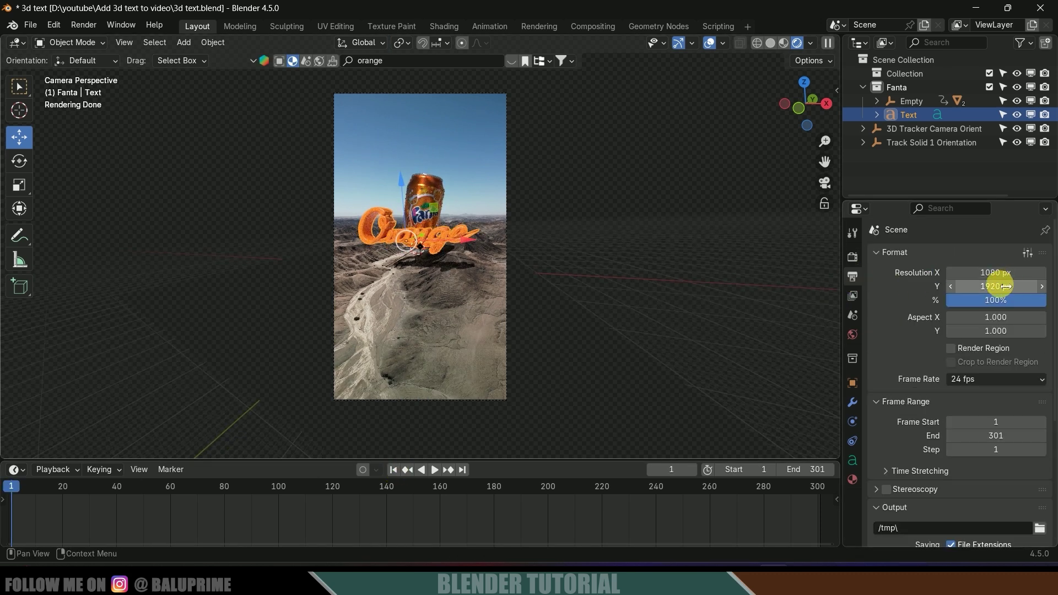
pyautogui.scroll(-5, 890, 320)
pyautogui.click(951, 239)
# - Output PNG RGBA frames to the seq folder and start rendering the animation
pyautogui.scroll(5, 909, 270)
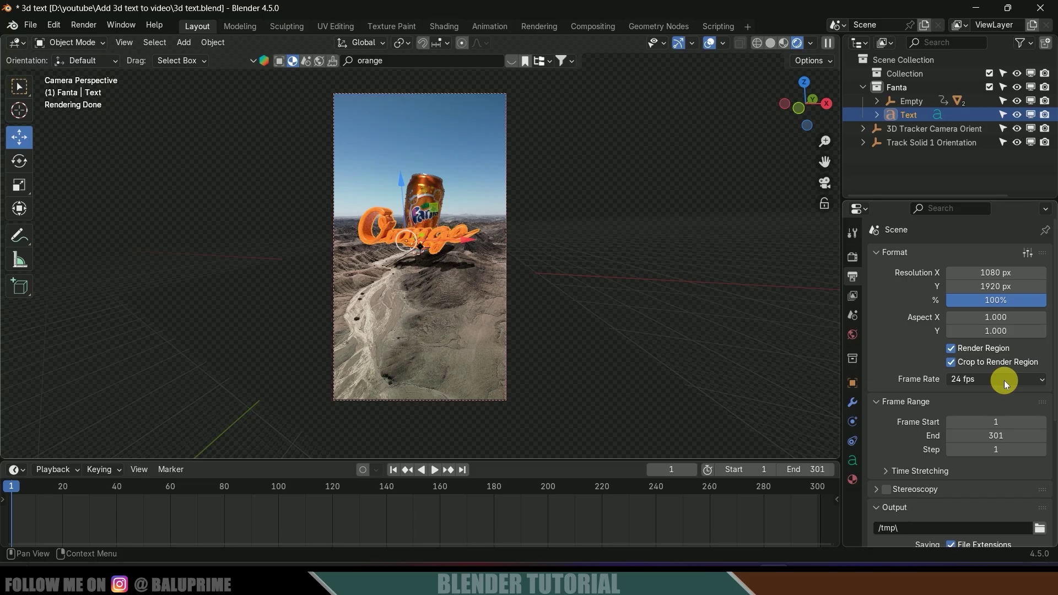
pyautogui.scroll(-5, 893, 365)
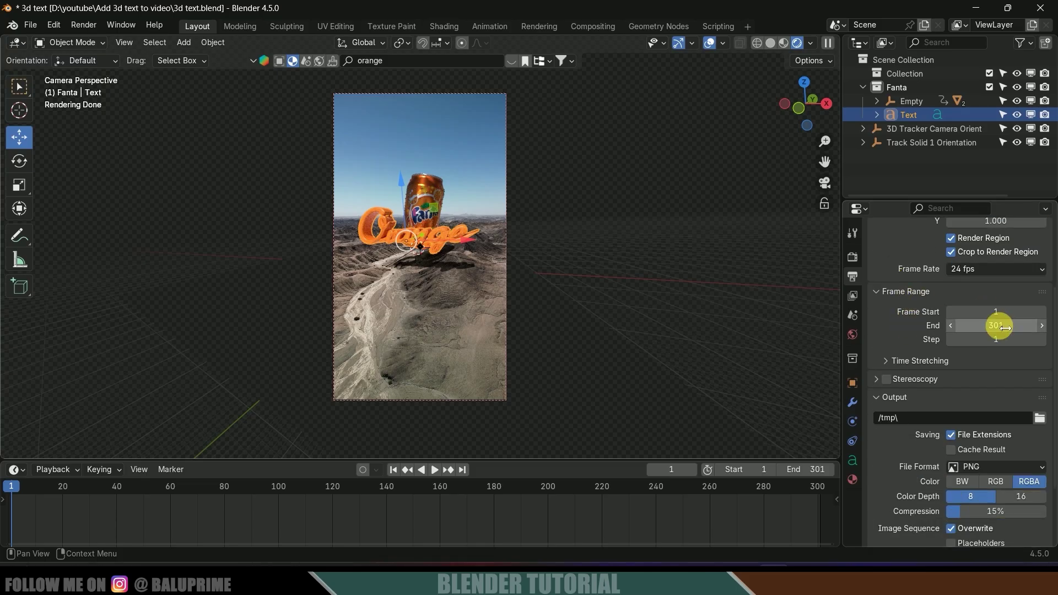
pyautogui.scroll(-3, 899, 322)
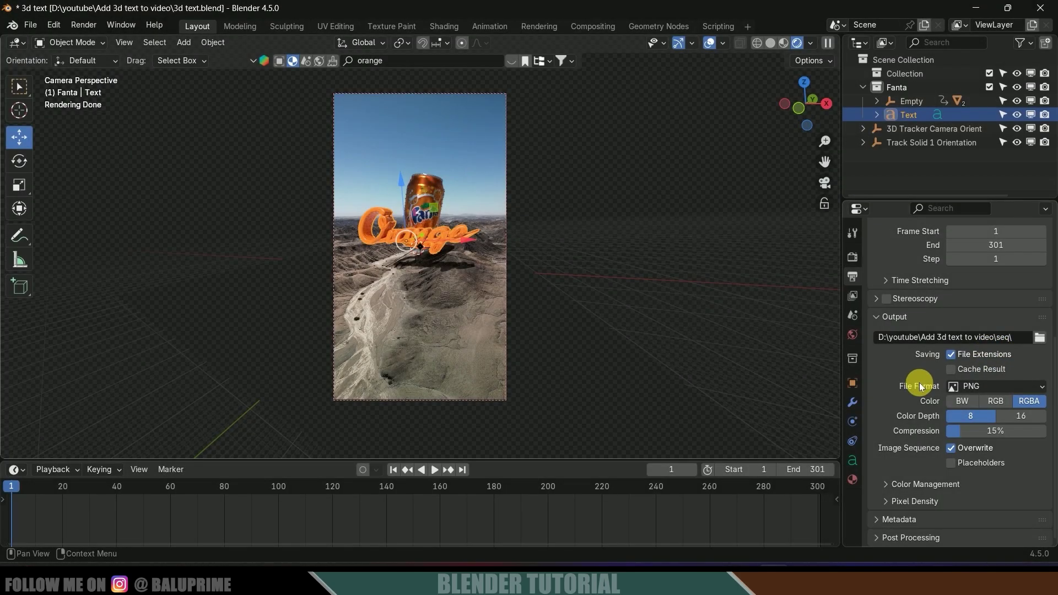
pyautogui.click(962, 386)
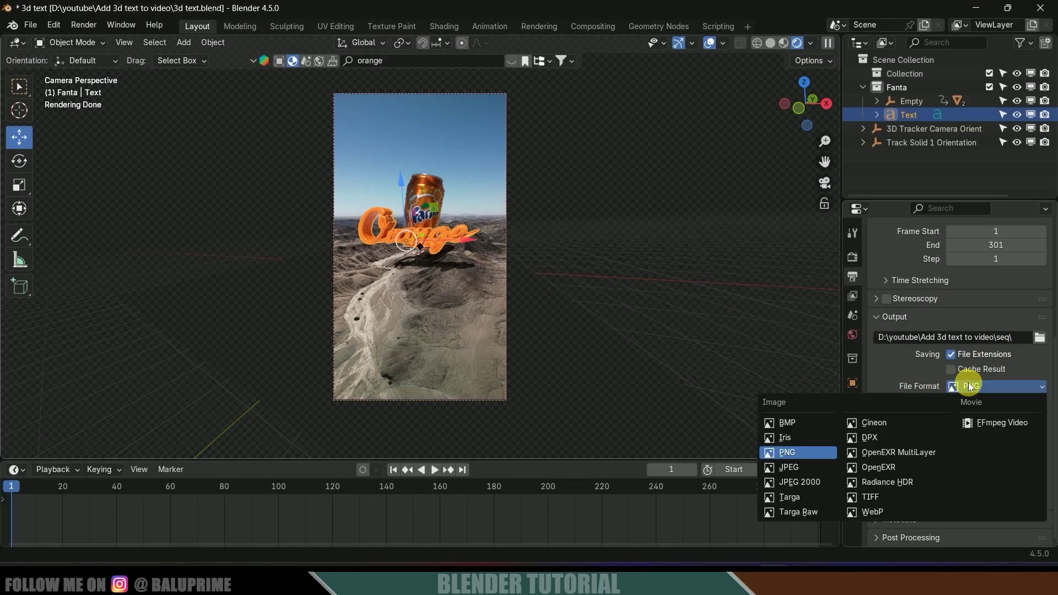
pyautogui.click(787, 452)
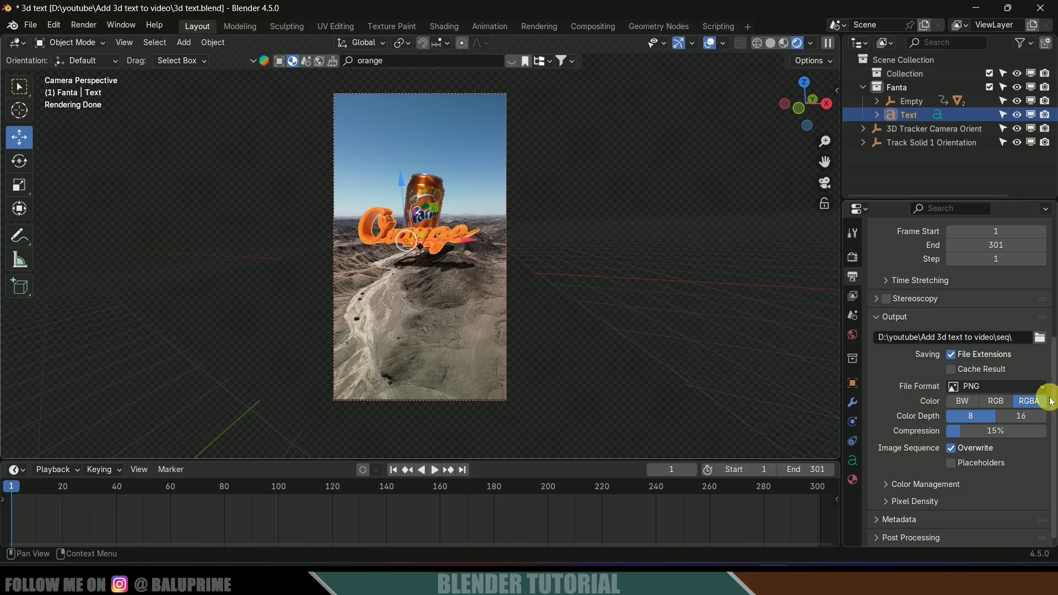
pyautogui.click(83, 24)
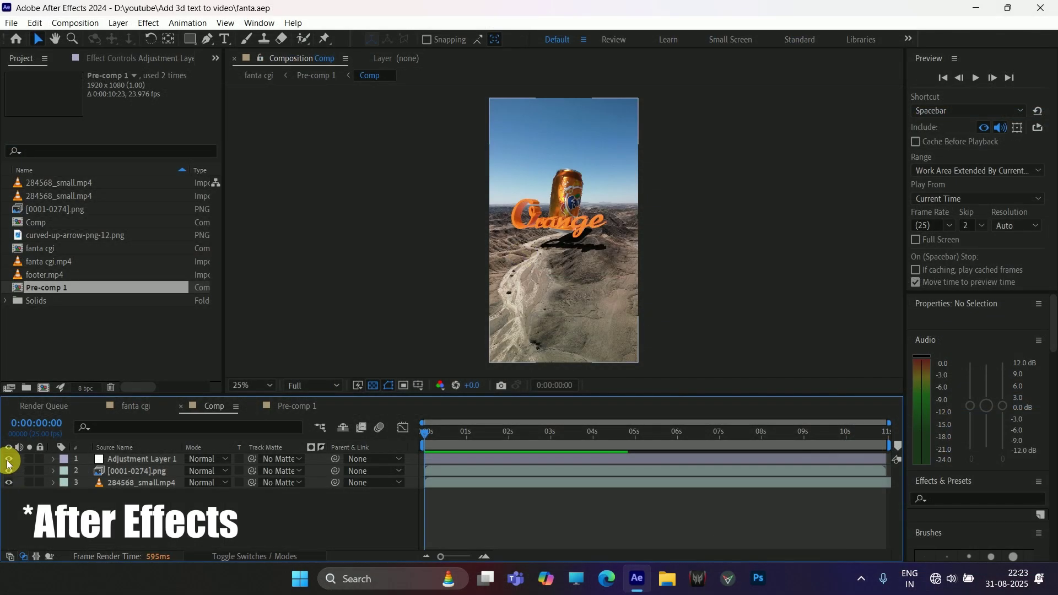
pyautogui.click(8, 482)
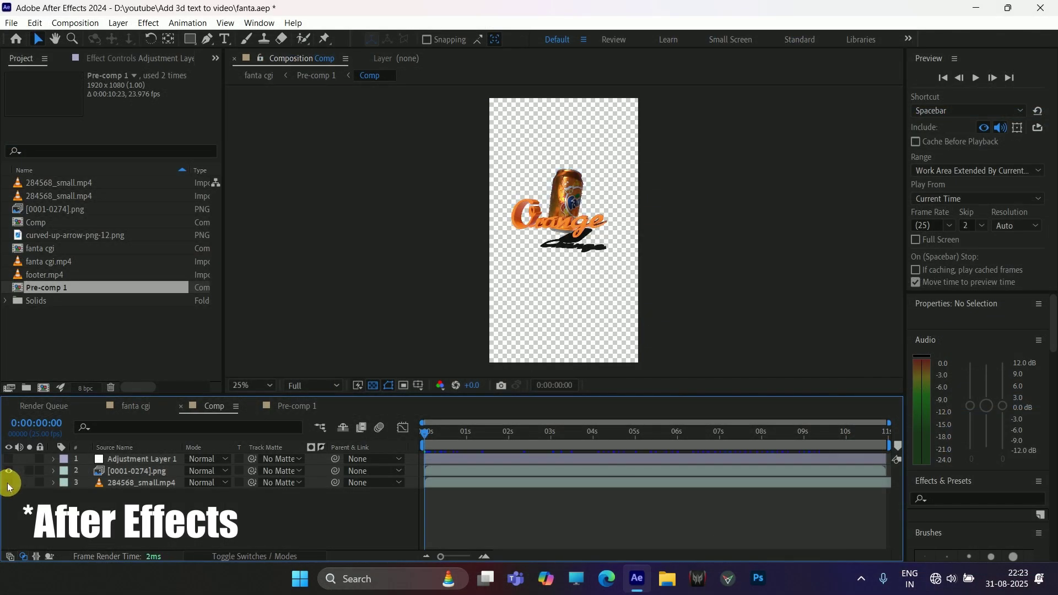
pyautogui.moveTo(434, 437); pyautogui.dragTo(416, 459)
pyautogui.click(9, 482)
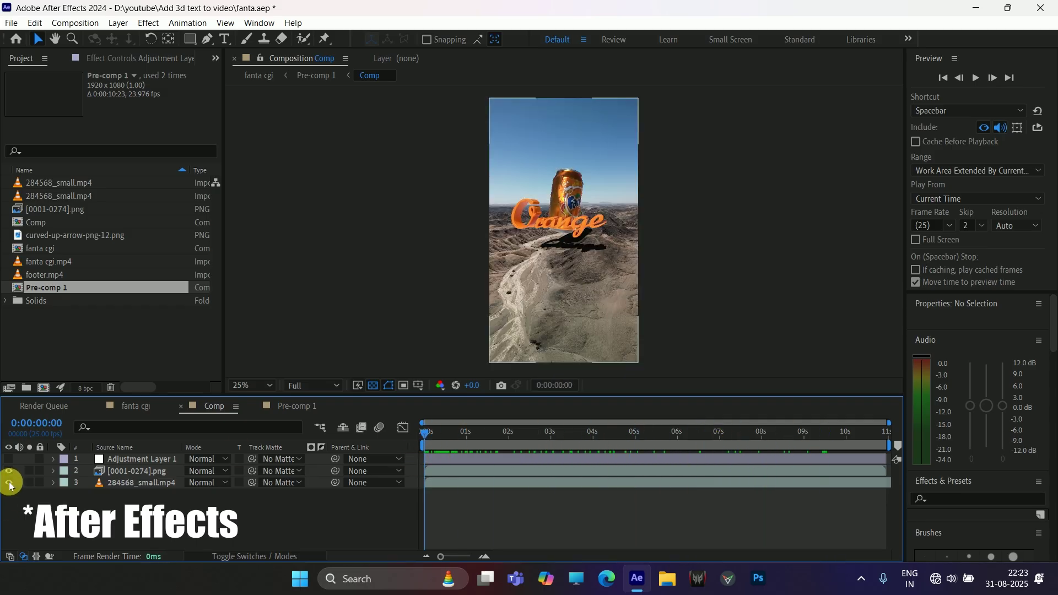
pyautogui.moveTo(437, 431); pyautogui.dragTo(849, 433)
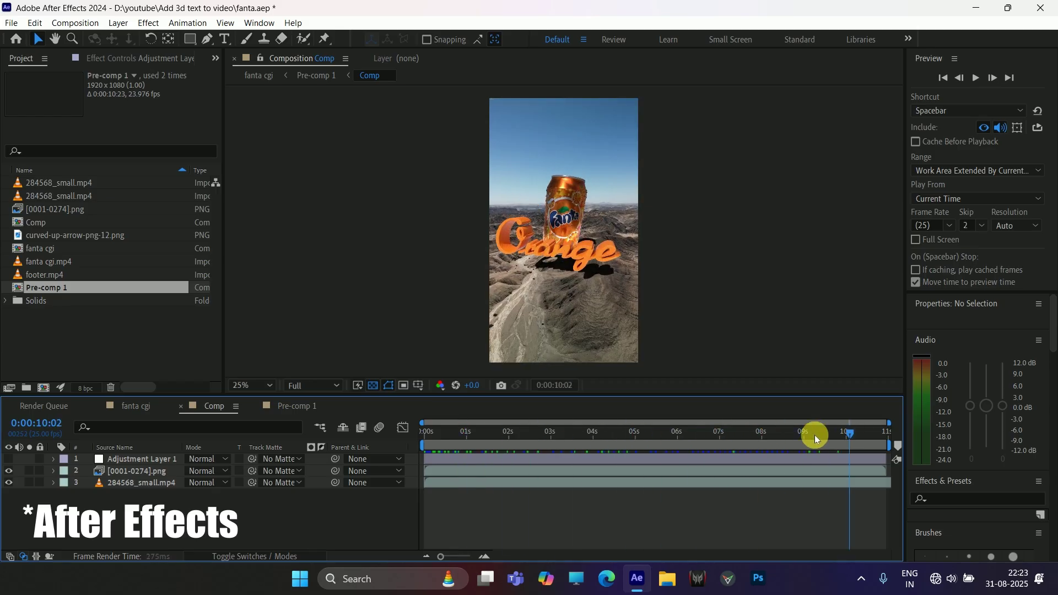